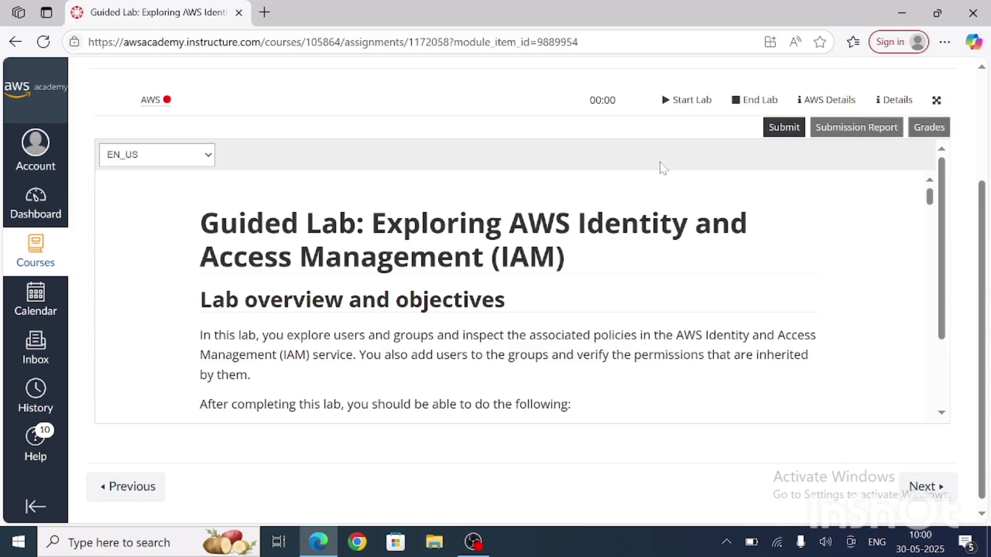
Step: Start the guided lab, open its AWS Management Console, and dismiss the failed file upload notification
{"action": "left_click", "coordinate": [680, 110]}
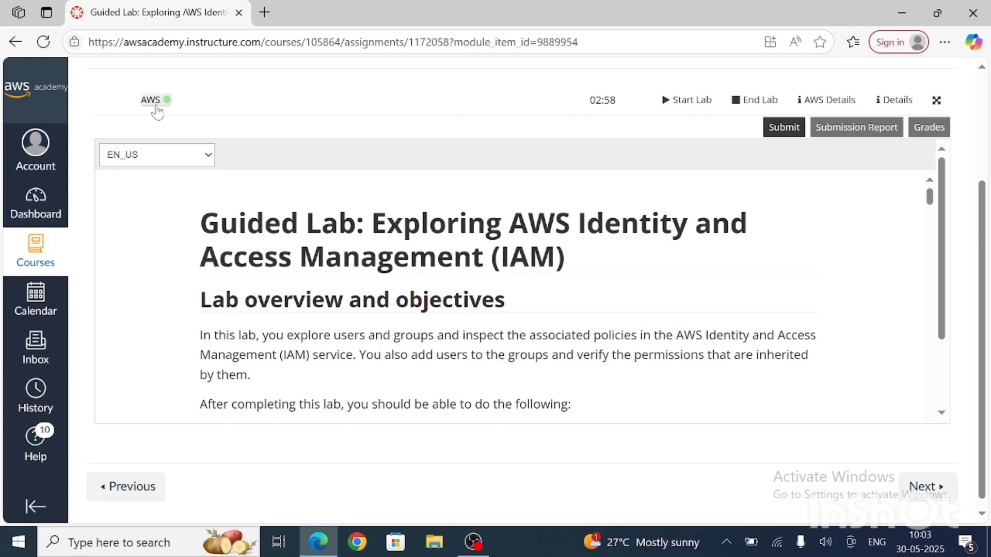
{"action": "left_click", "coordinate": [152, 100]}
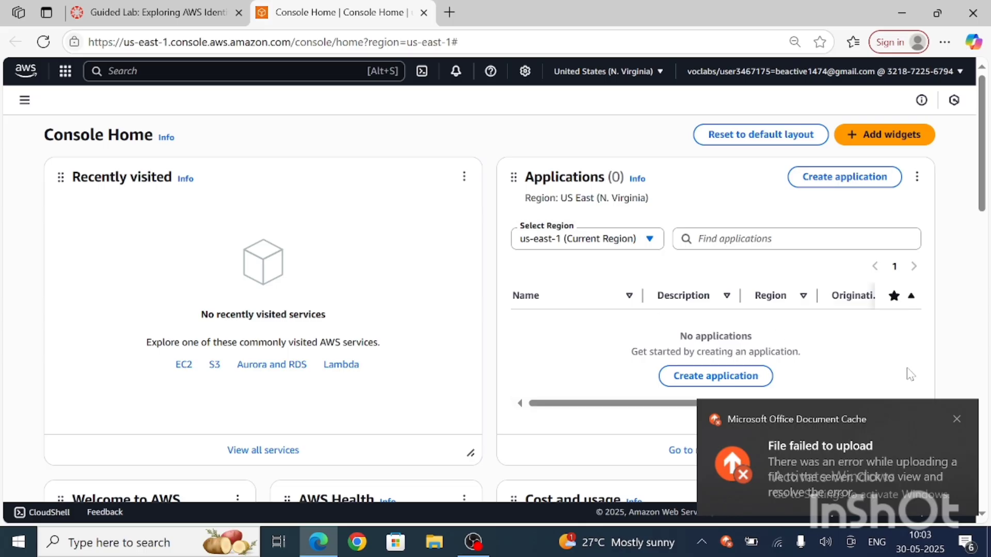
{"action": "left_click", "coordinate": [956, 420]}
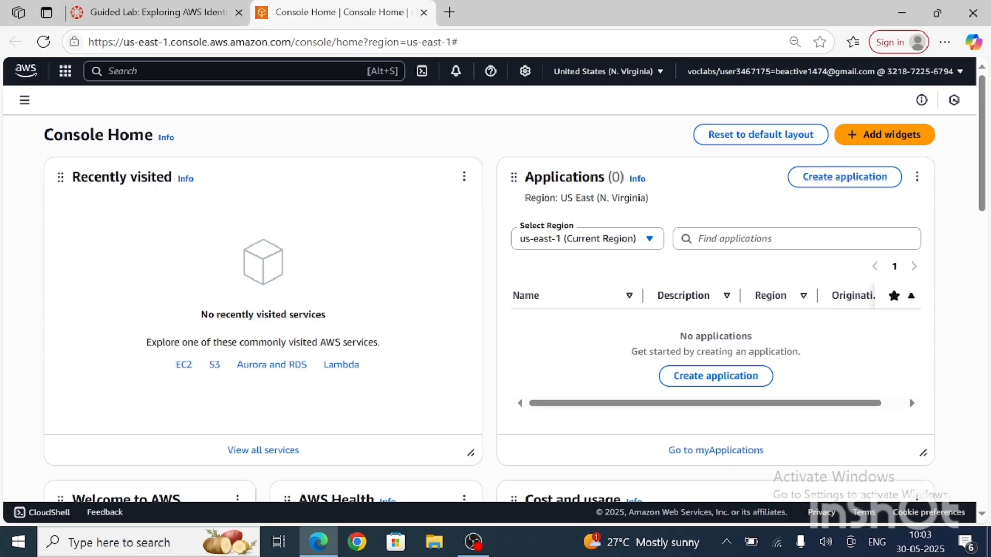
Step: View the list of available AWS Regions, and search for "iam" to open the IAM service
{"action": "left_click", "coordinate": [206, 71]}
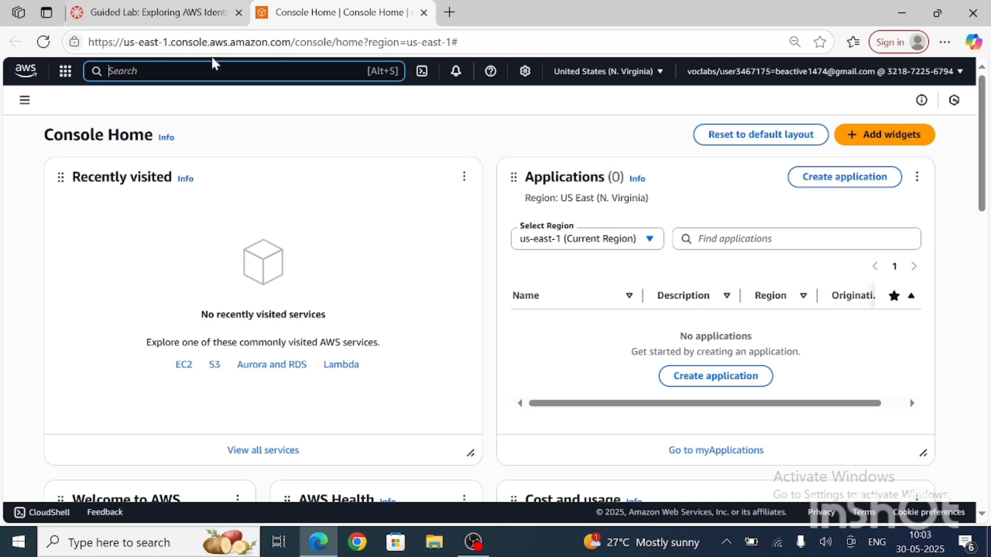
{"action": "left_click", "coordinate": [645, 75]}
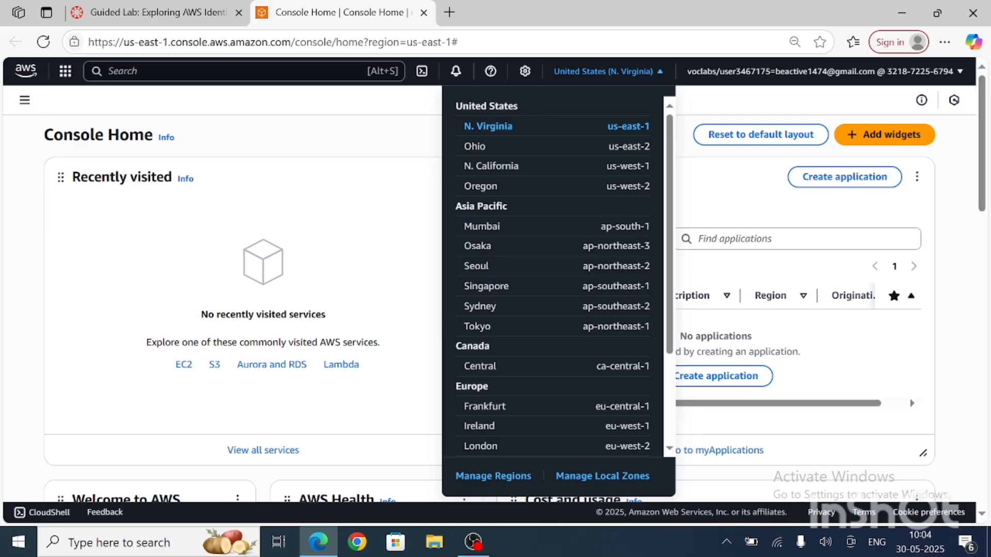
{"action": "left_click", "coordinate": [110, 71]}
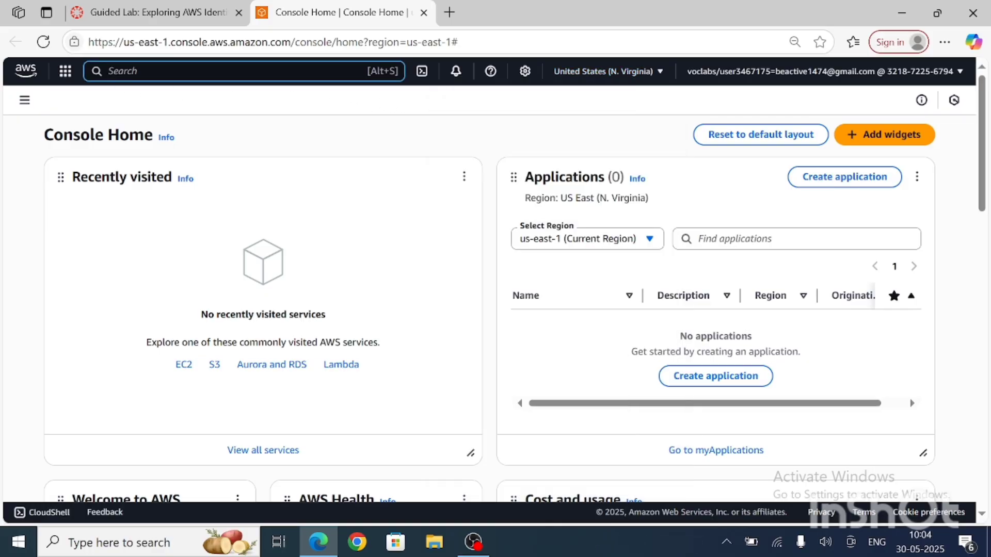
{"action": "type", "text": "iam"}
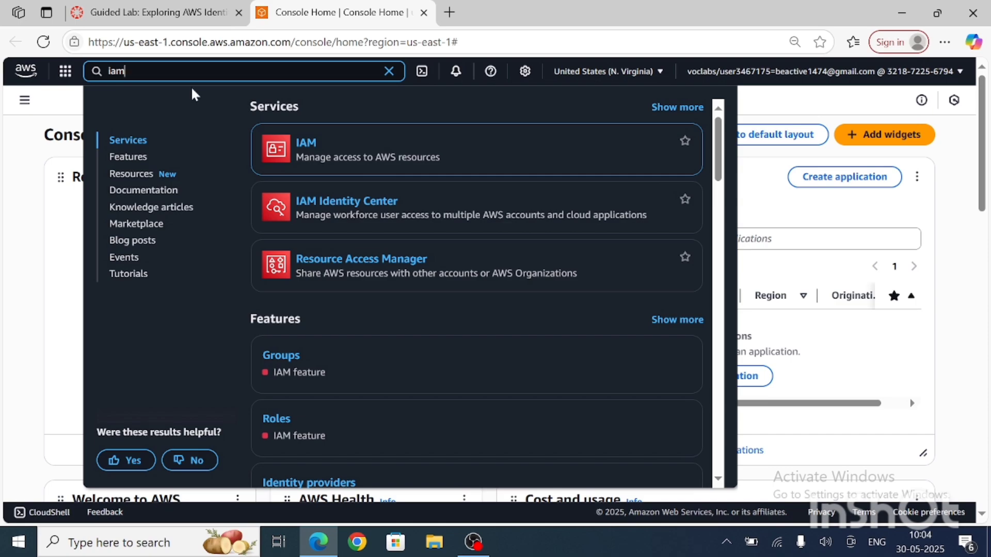
{"action": "left_click", "coordinate": [309, 147]}
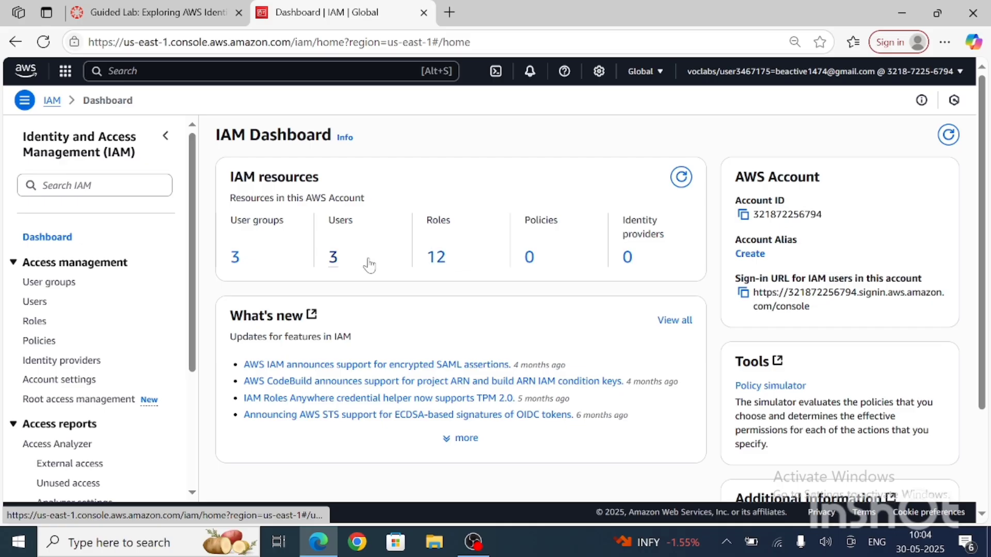
Step: Open user-1 from the IAM users and review its permissions policies and user group membership
{"action": "left_click", "coordinate": [334, 258]}
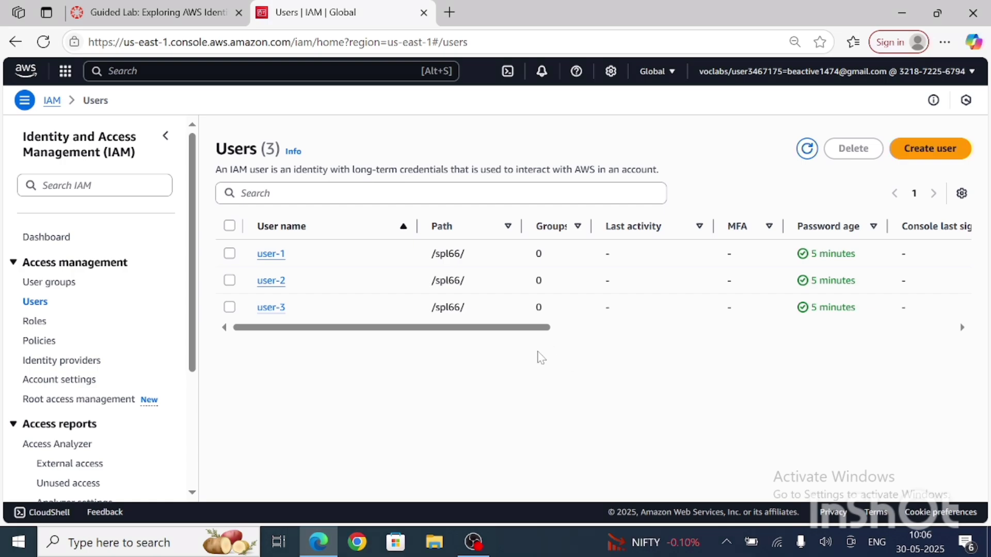
{"action": "left_click", "coordinate": [281, 255]}
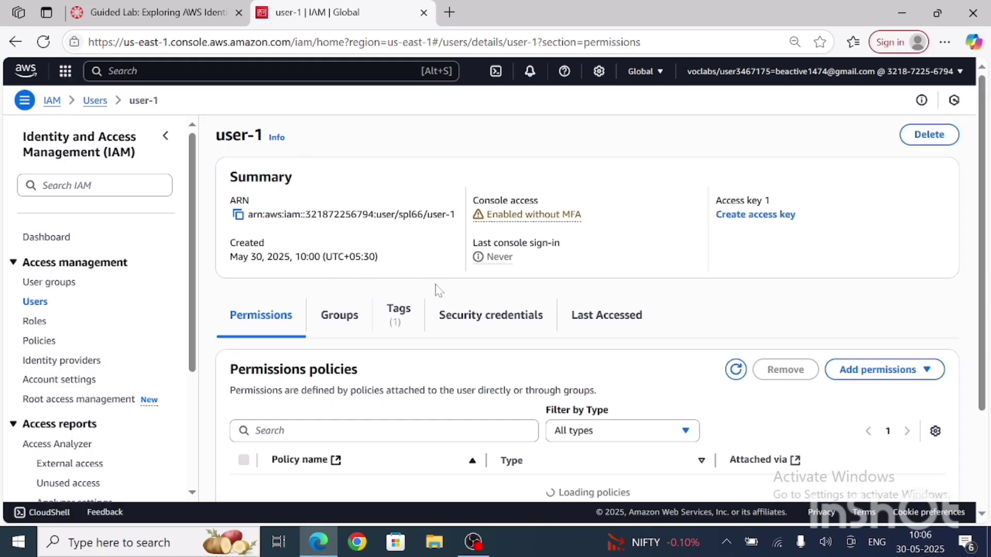
{"action": "scroll", "coordinate": [435, 291], "scroll_direction": "down", "scroll_amount": 3}
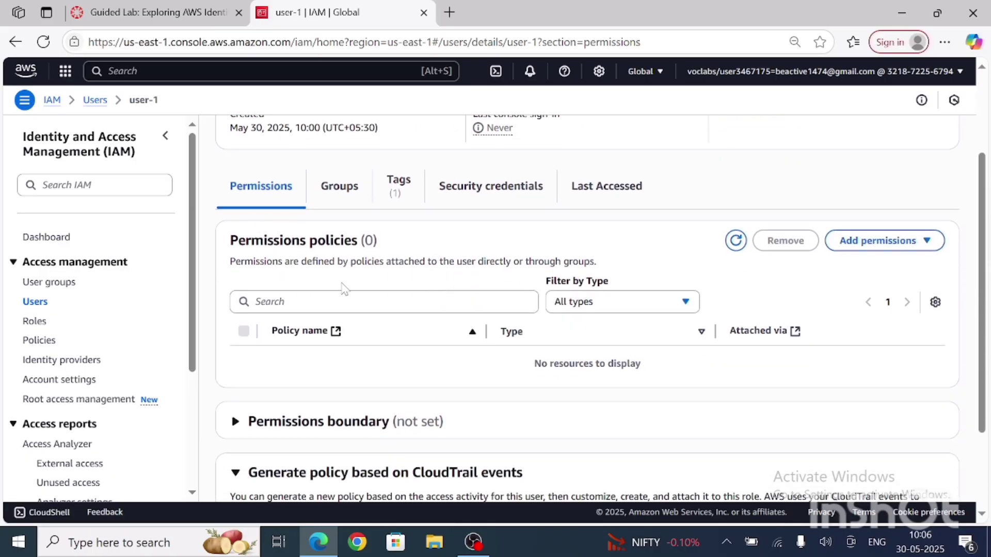
{"action": "scroll", "coordinate": [401, 367], "scroll_direction": "down", "scroll_amount": 2}
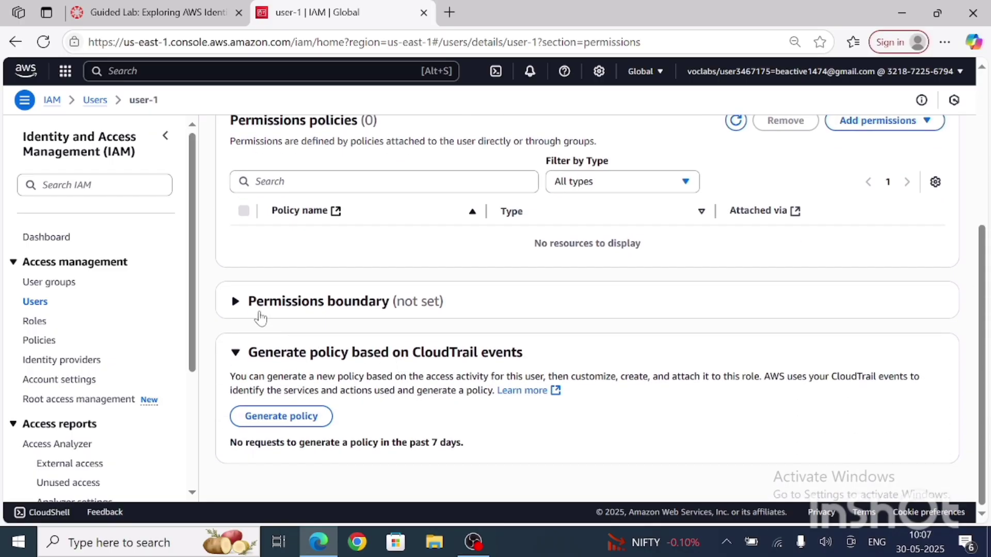
{"action": "scroll", "coordinate": [260, 319], "scroll_direction": "up", "scroll_amount": 2}
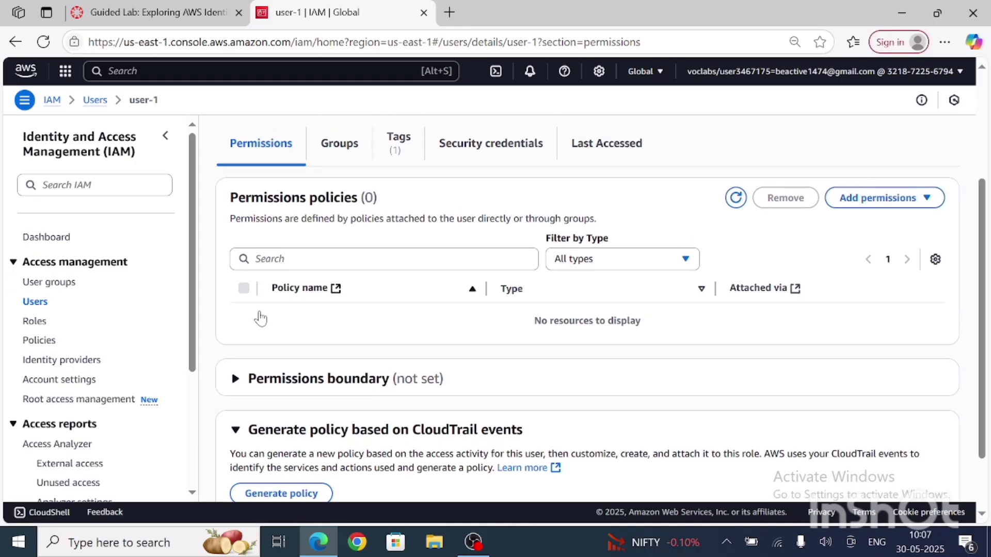
{"action": "scroll", "coordinate": [264, 319], "scroll_direction": "up", "scroll_amount": 1}
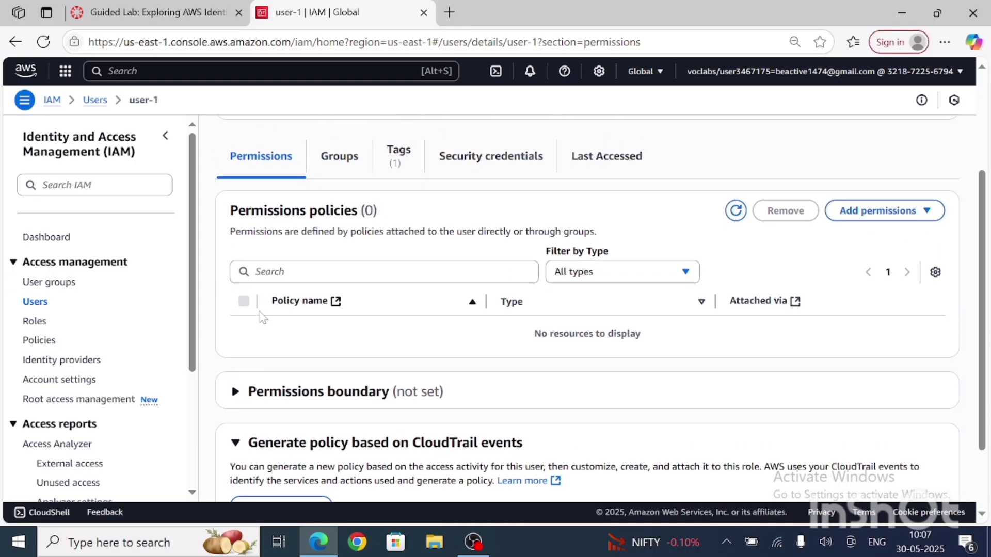
{"action": "scroll", "coordinate": [263, 316], "scroll_direction": "up", "scroll_amount": 3}
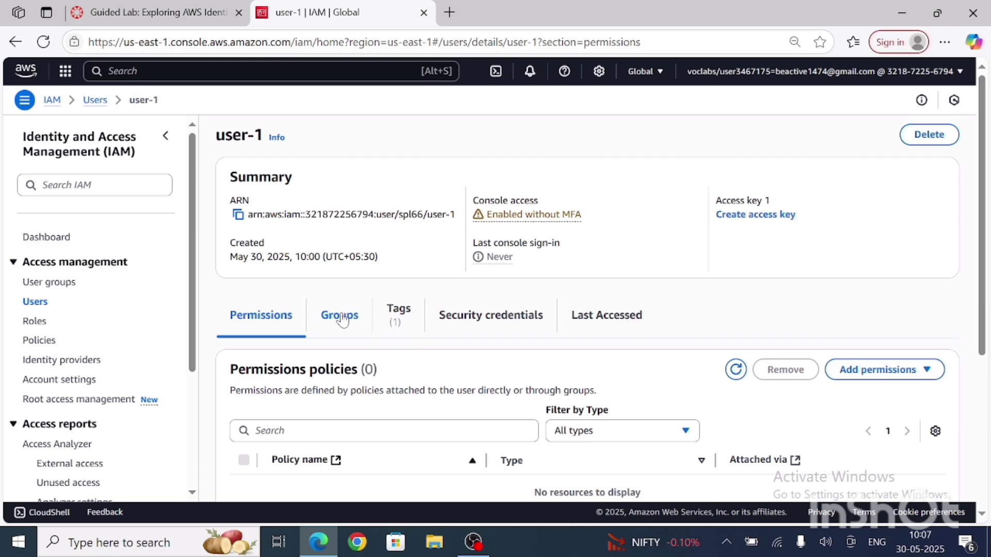
{"action": "left_click", "coordinate": [341, 318]}
{"action": "scroll", "coordinate": [392, 440], "scroll_direction": "down", "scroll_amount": 1}
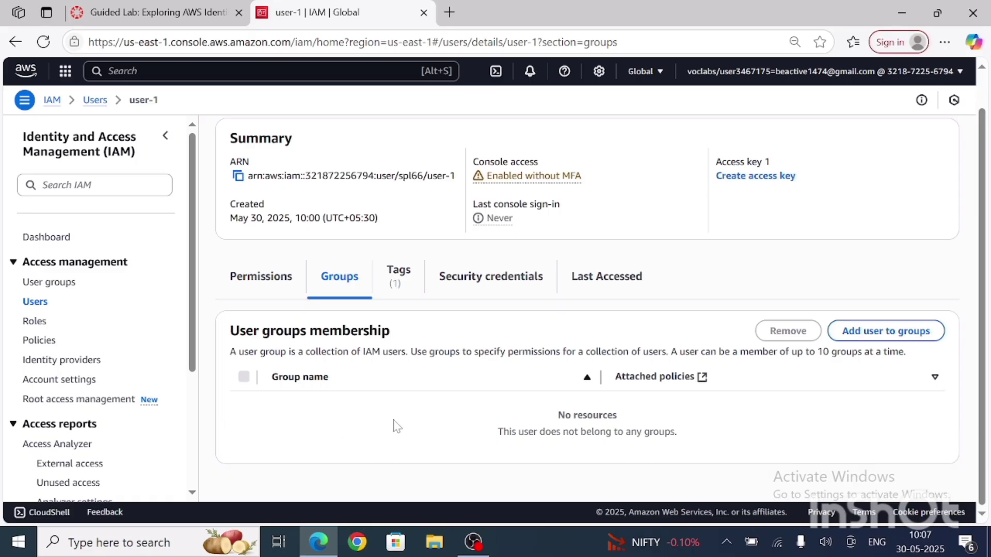
Step: Examine user-1's security credentials, from console sign-in, MFA and access keys through to the X.509 signing certificates
{"action": "left_click", "coordinate": [513, 279]}
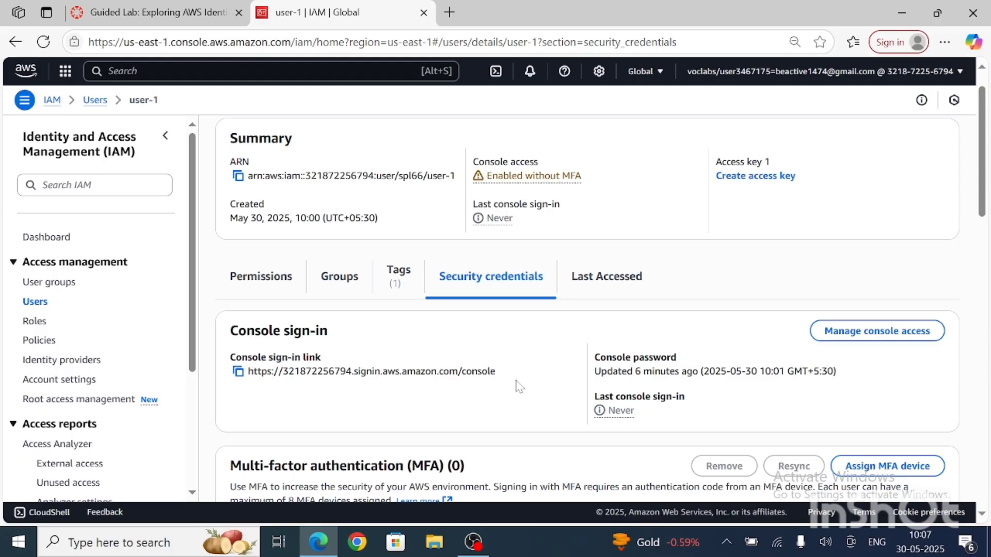
{"action": "scroll", "coordinate": [519, 387], "scroll_direction": "down", "scroll_amount": 3}
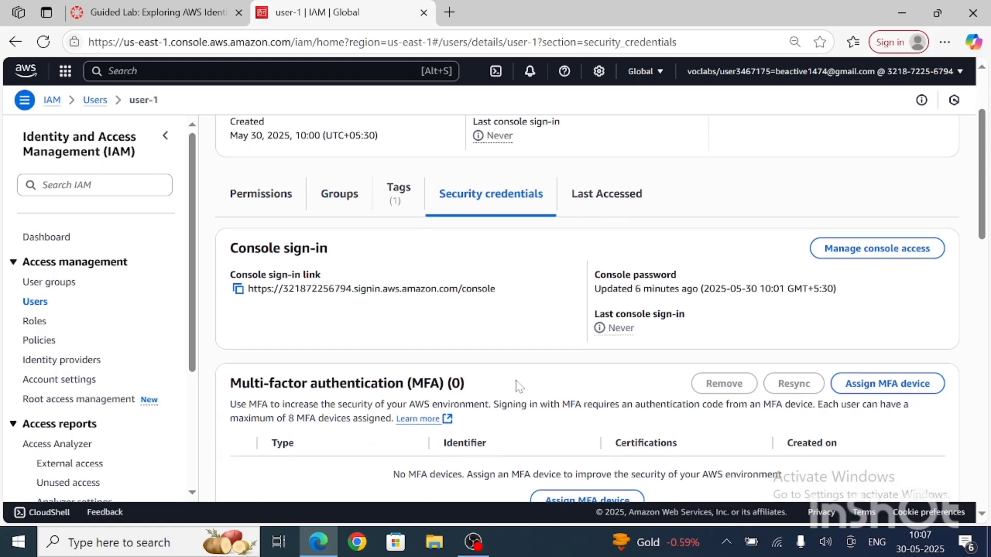
{"action": "scroll", "coordinate": [519, 386], "scroll_direction": "up", "scroll_amount": 1}
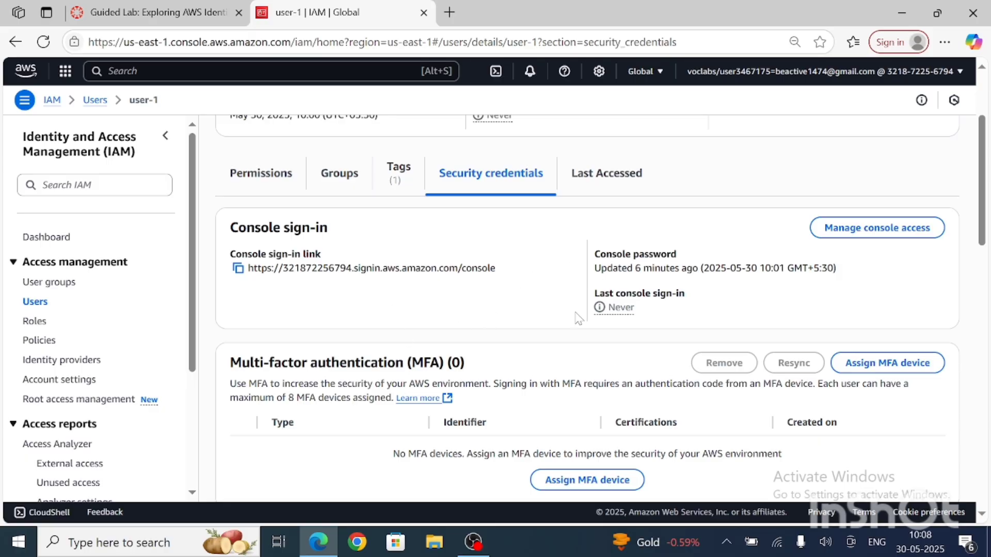
{"action": "scroll", "coordinate": [600, 338], "scroll_direction": "down", "scroll_amount": 3}
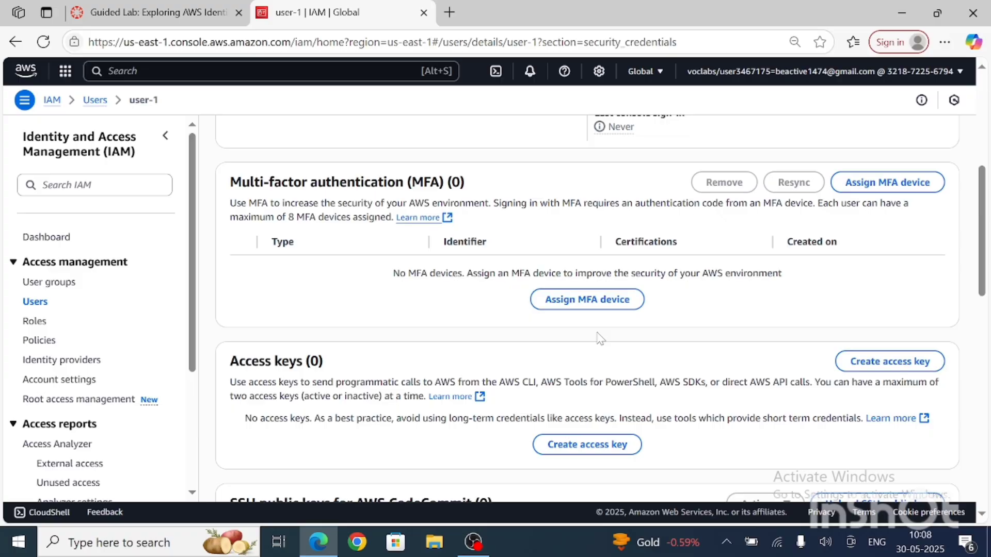
{"action": "scroll", "coordinate": [600, 338], "scroll_direction": "down", "scroll_amount": 4}
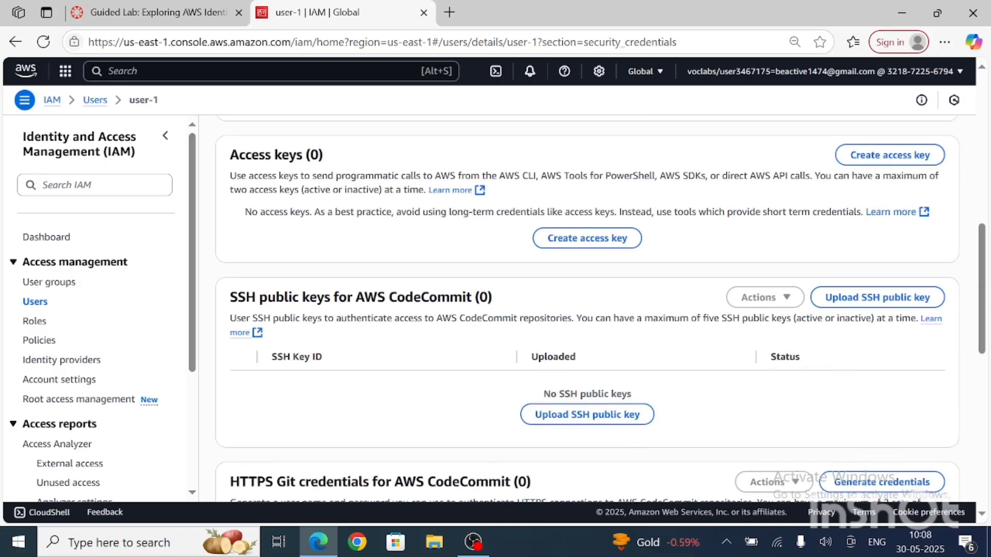
{"action": "scroll", "coordinate": [437, 271], "scroll_direction": "down", "scroll_amount": 1}
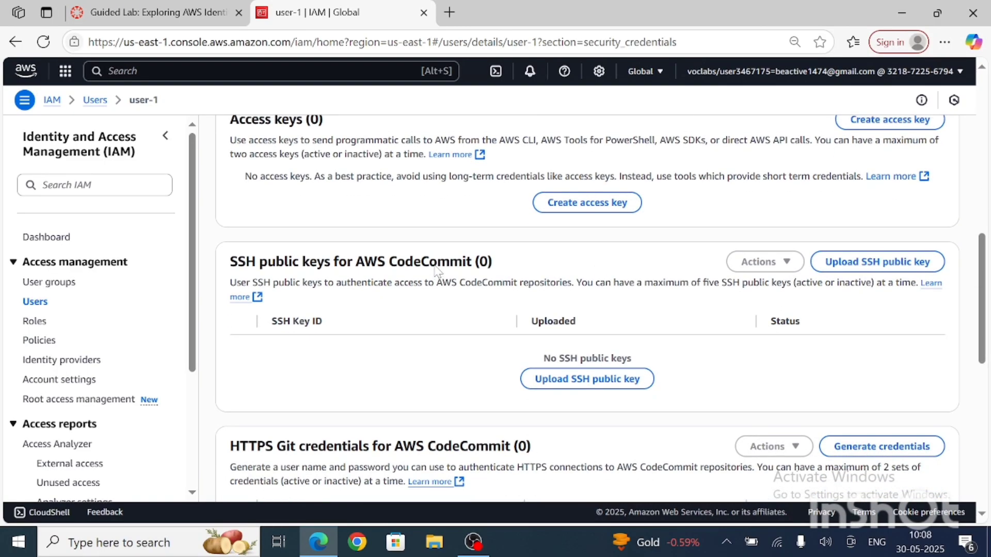
{"action": "scroll", "coordinate": [438, 271], "scroll_direction": "up", "scroll_amount": 1}
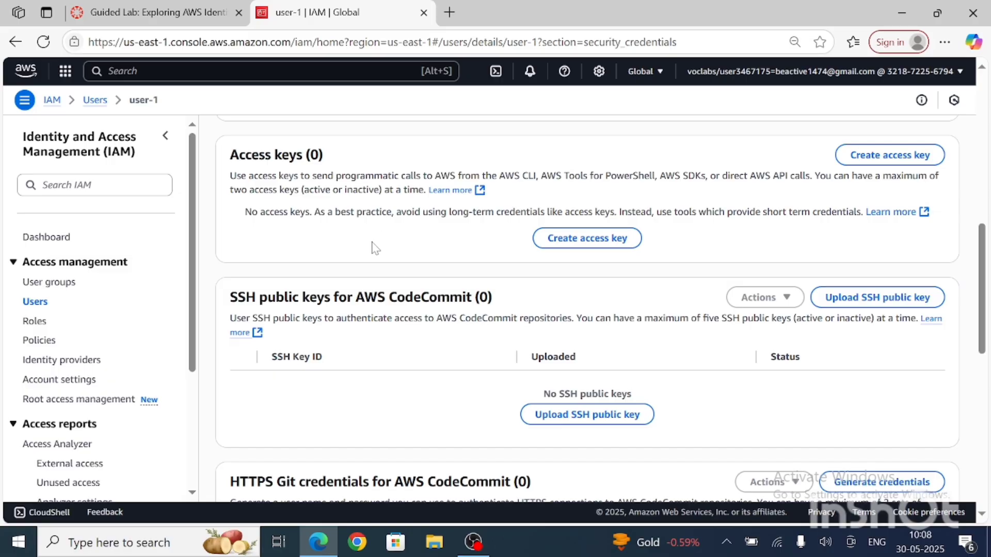
{"action": "scroll", "coordinate": [372, 247], "scroll_direction": "down", "scroll_amount": 1}
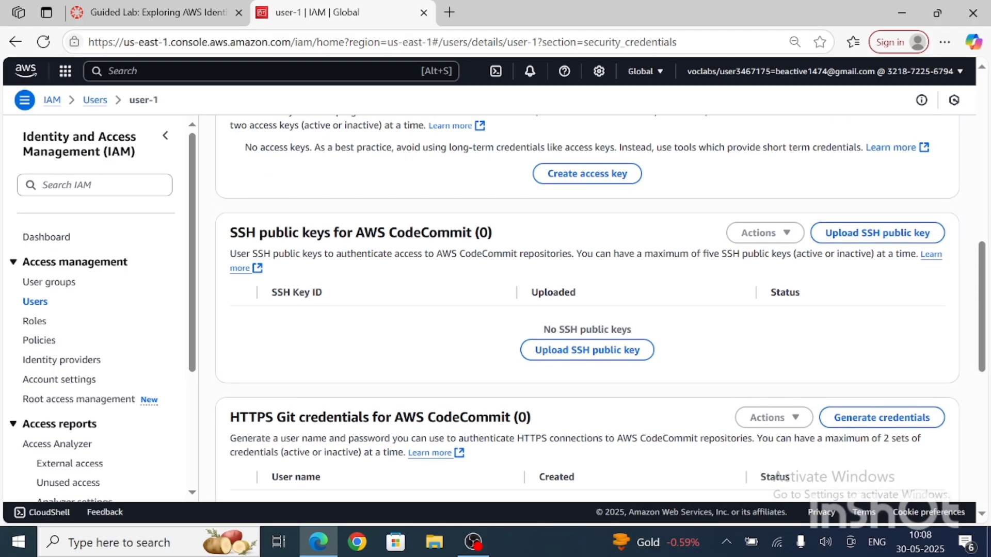
{"action": "scroll", "coordinate": [384, 258], "scroll_direction": "down", "scroll_amount": 4}
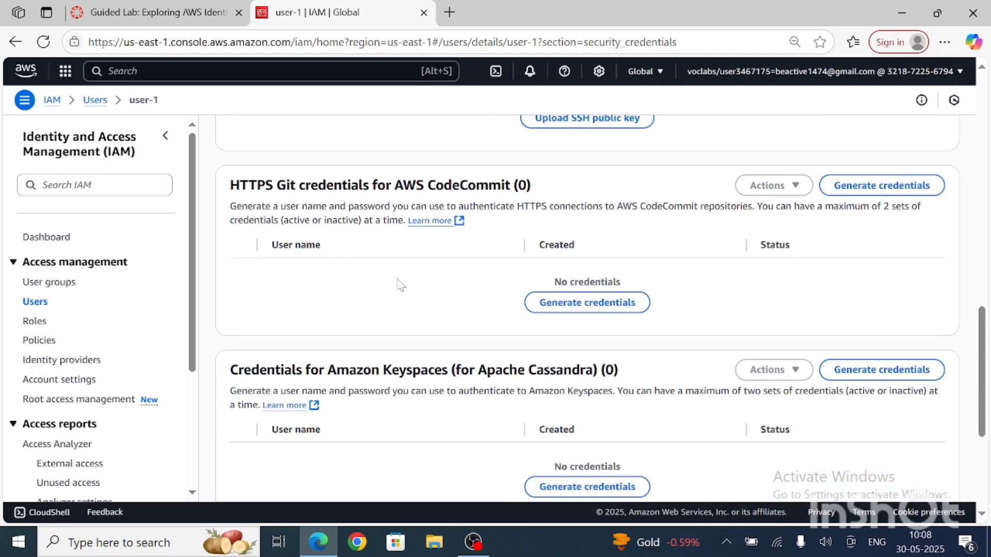
{"action": "scroll", "coordinate": [400, 285], "scroll_direction": "down", "scroll_amount": 1}
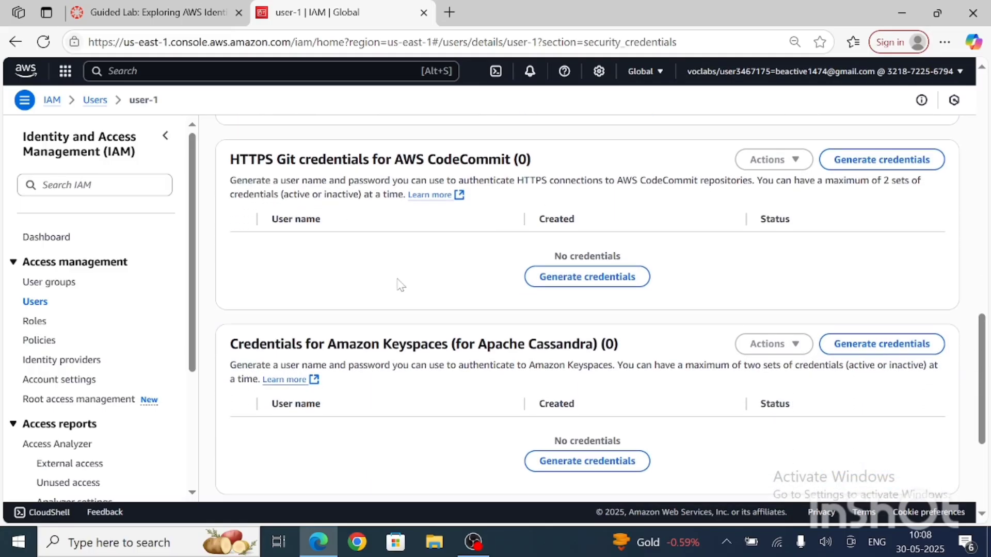
{"action": "scroll", "coordinate": [400, 284], "scroll_direction": "down", "scroll_amount": 2}
{"action": "scroll", "coordinate": [401, 285], "scroll_direction": "up", "scroll_amount": 3}
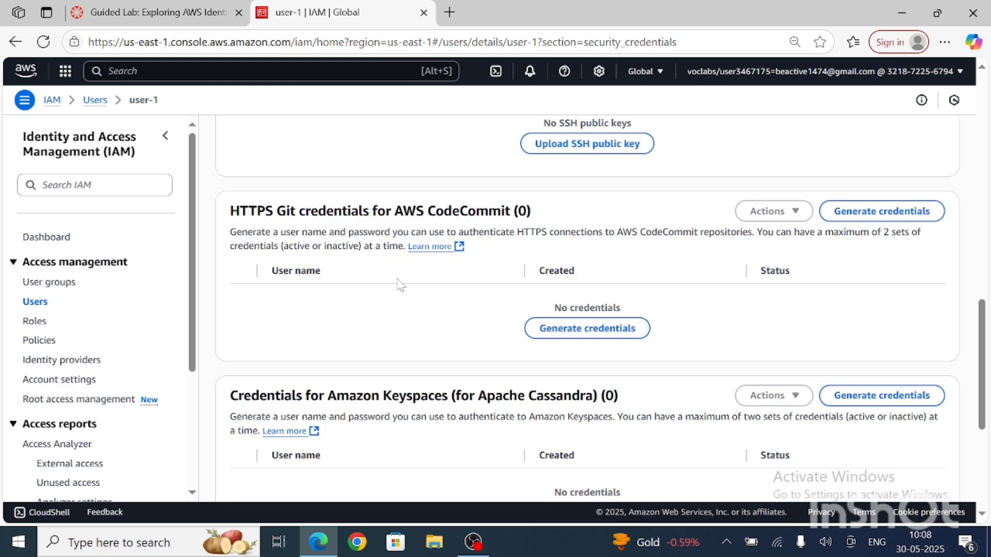
{"action": "scroll", "coordinate": [401, 285], "scroll_direction": "down", "scroll_amount": 5}
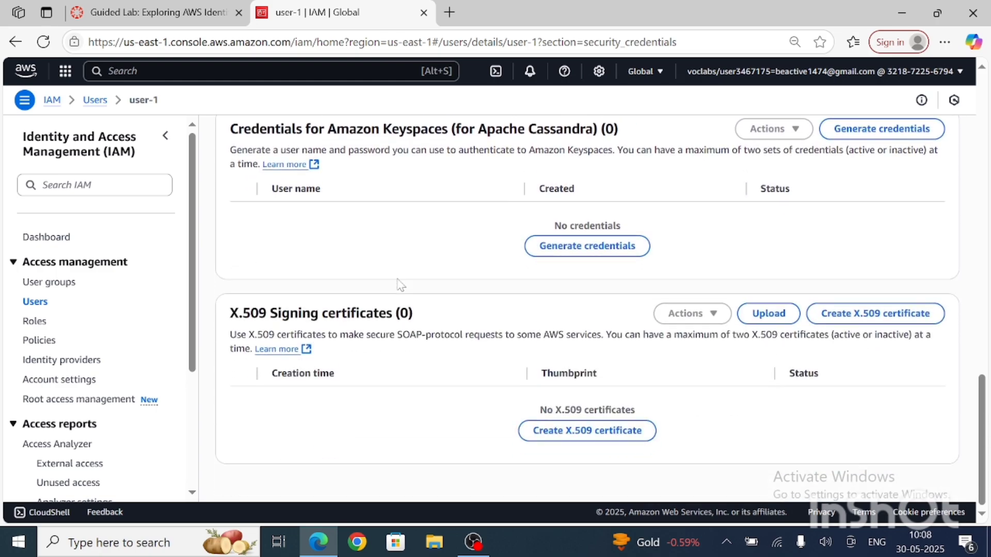
{"action": "scroll", "coordinate": [401, 284], "scroll_direction": "up", "scroll_amount": 15}
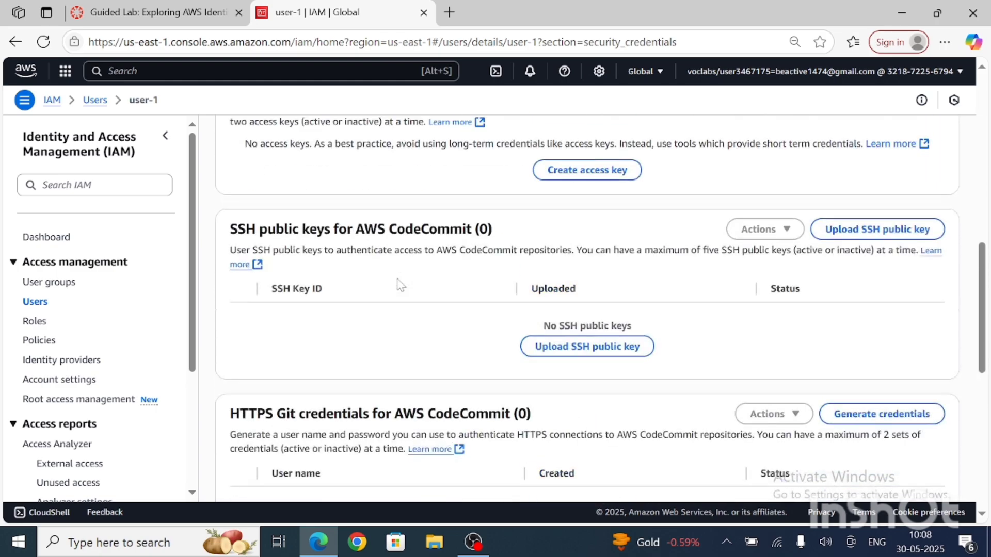
{"action": "scroll", "coordinate": [402, 284], "scroll_direction": "up", "scroll_amount": 10}
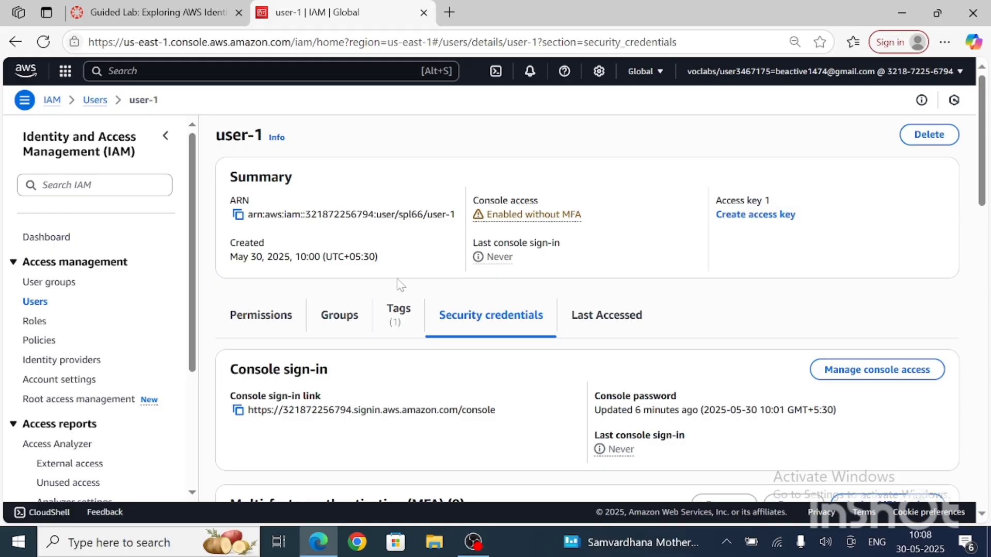
Step: Inspect the EC2-Support user group's permissions and open the details of its attached AmazonEC2ReadOnlyAccess policy
{"action": "left_click", "coordinate": [67, 288]}
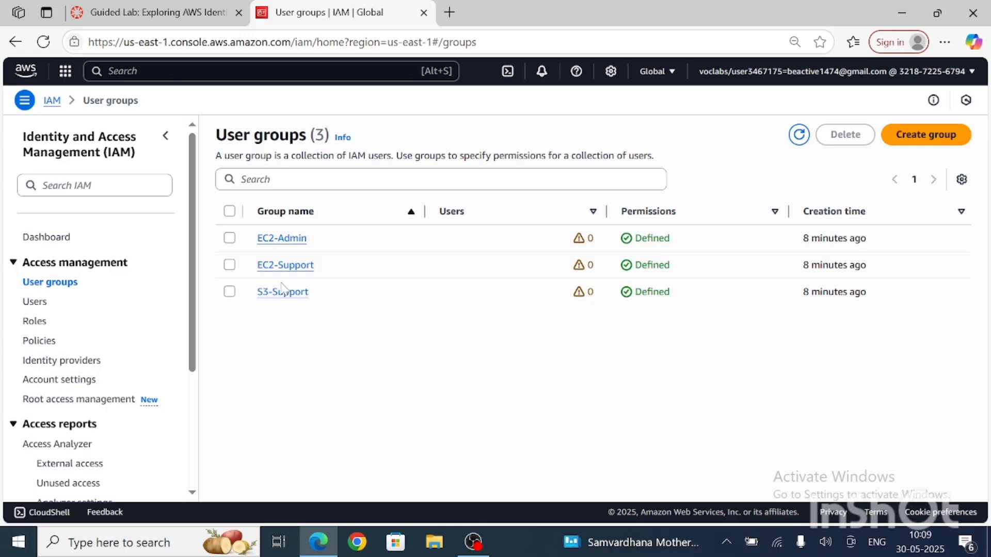
{"action": "left_click", "coordinate": [295, 268]}
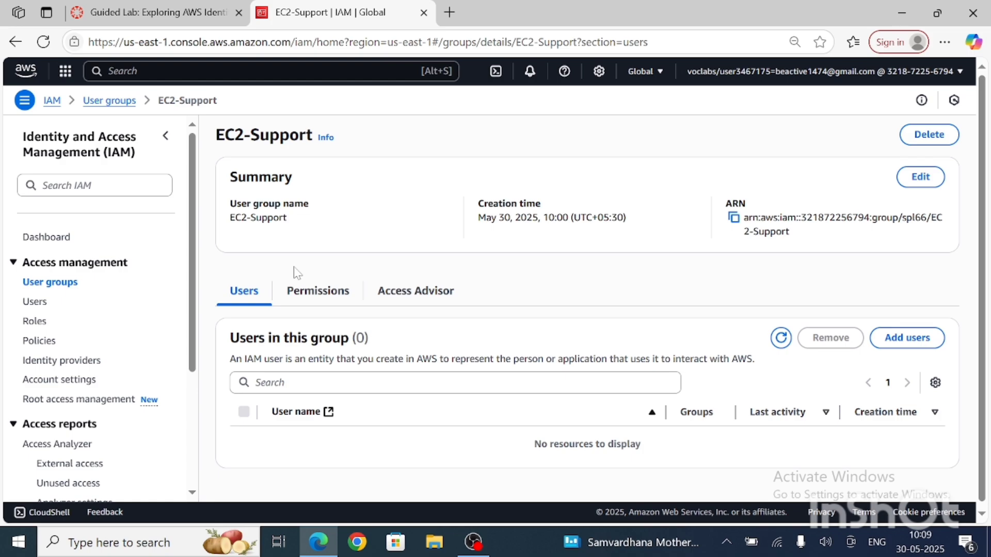
{"action": "left_click", "coordinate": [318, 292]}
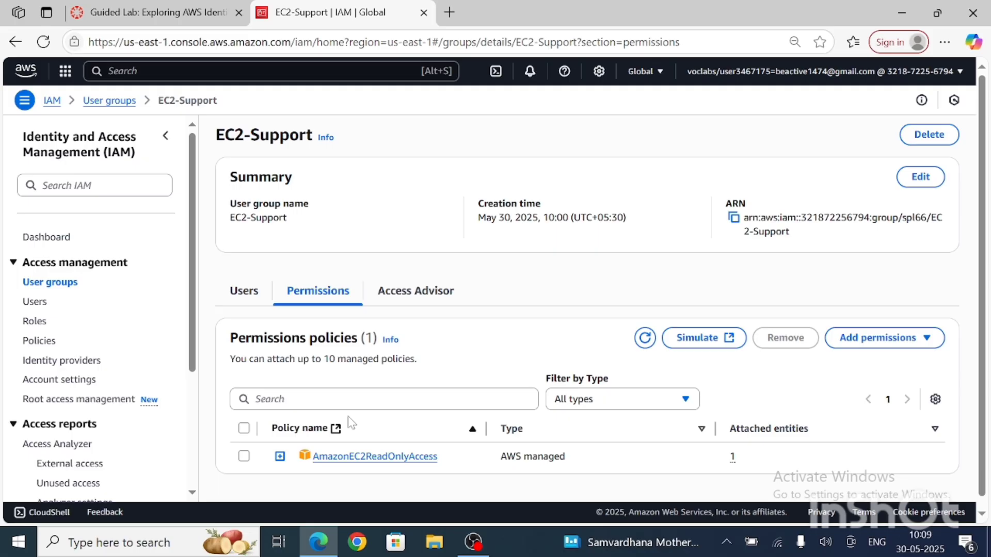
{"action": "scroll", "coordinate": [351, 423], "scroll_direction": "down", "scroll_amount": 1}
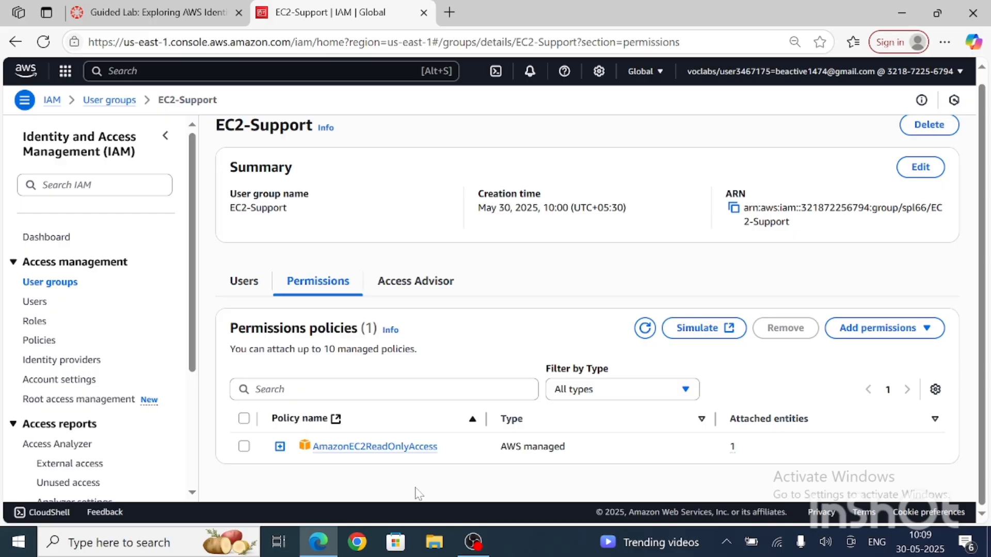
{"action": "left_click", "coordinate": [401, 448]}
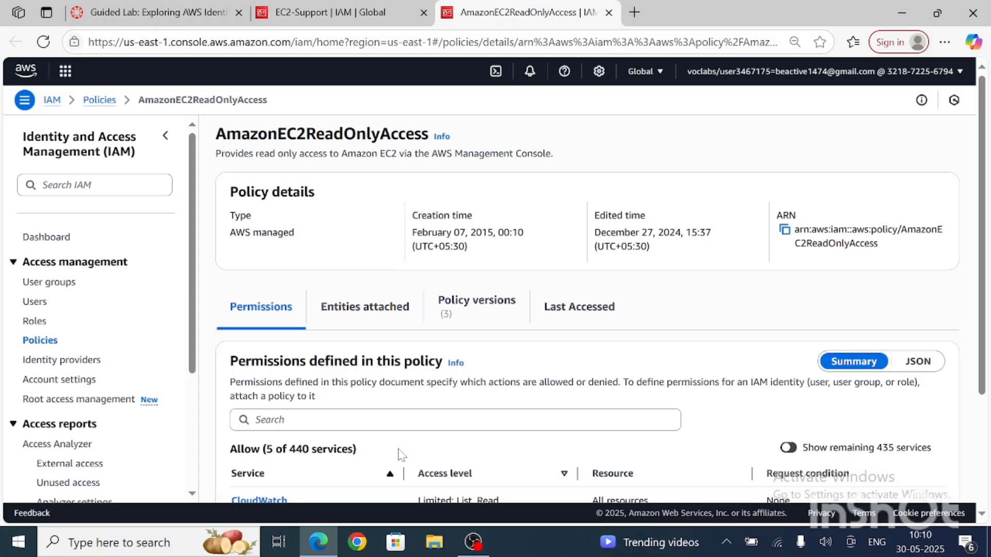
Step: Review the services and access levels allowed by the AmazonEC2ReadOnlyAccess policy, and close its page to return to the EC2-Support group
{"action": "scroll", "coordinate": [400, 454], "scroll_direction": "down", "scroll_amount": 3}
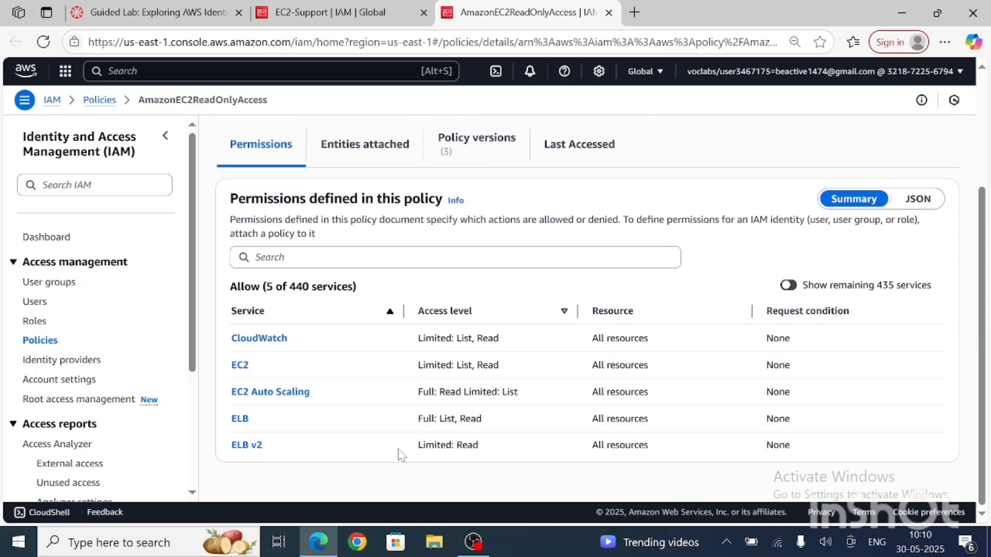
{"action": "scroll", "coordinate": [377, 350], "scroll_direction": "up", "scroll_amount": 3}
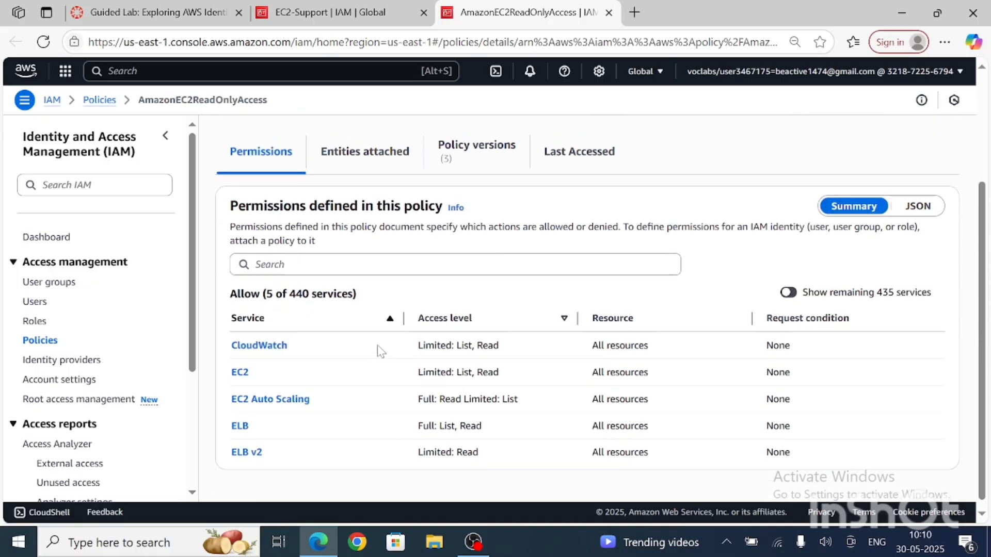
{"action": "scroll", "coordinate": [356, 400], "scroll_direction": "down", "scroll_amount": 3}
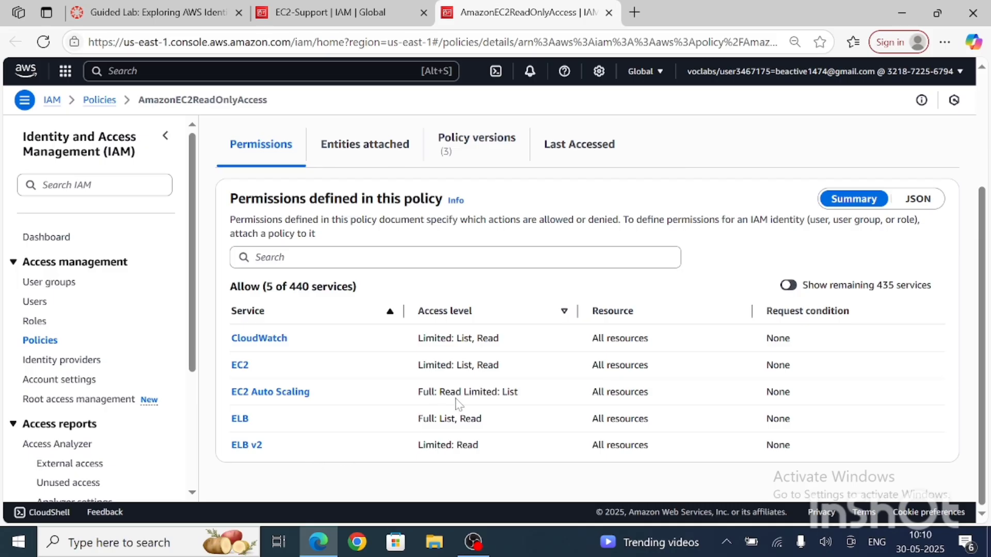
{"action": "scroll", "coordinate": [552, 426], "scroll_direction": "up", "scroll_amount": 3}
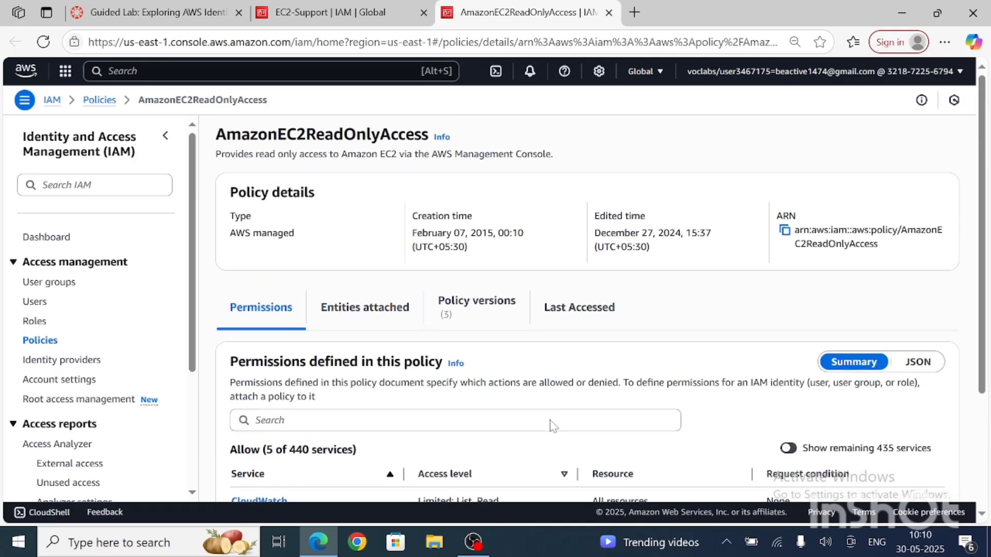
{"action": "left_click", "coordinate": [609, 12]}
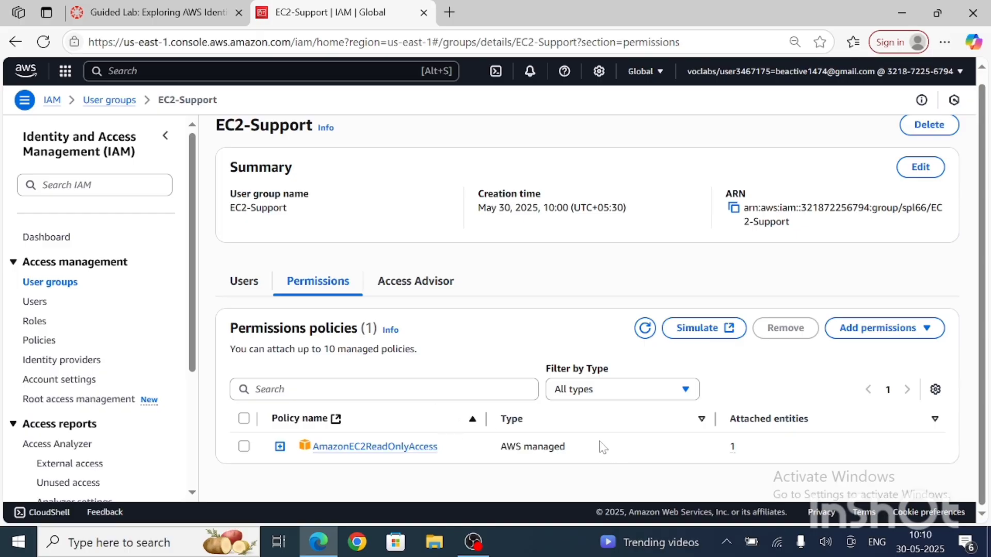
Step: Check the EC2-Support group's permissions policies and the available policy type filter options, keeping the filter at All types
{"action": "scroll", "coordinate": [603, 448], "scroll_direction": "up", "scroll_amount": 1}
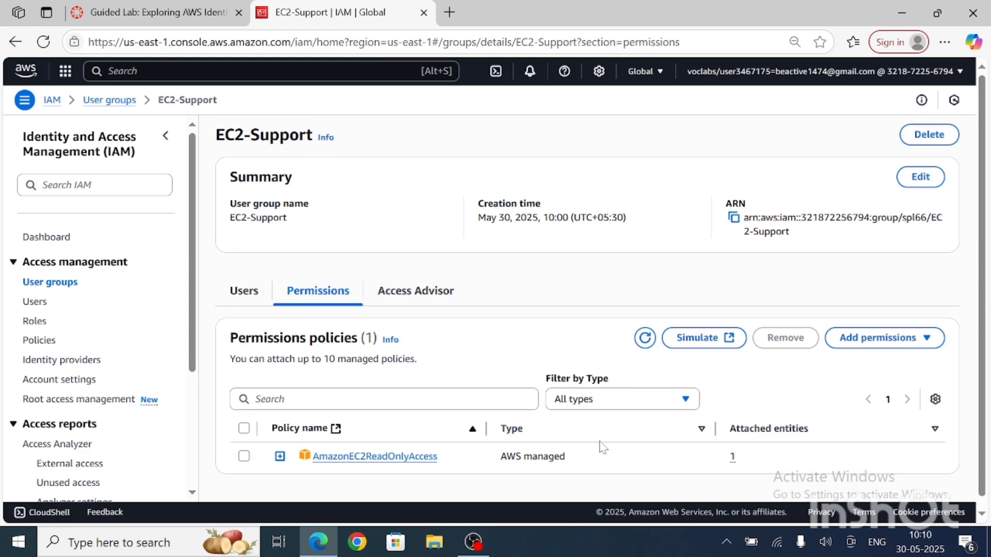
{"action": "scroll", "coordinate": [603, 448], "scroll_direction": "down", "scroll_amount": 1}
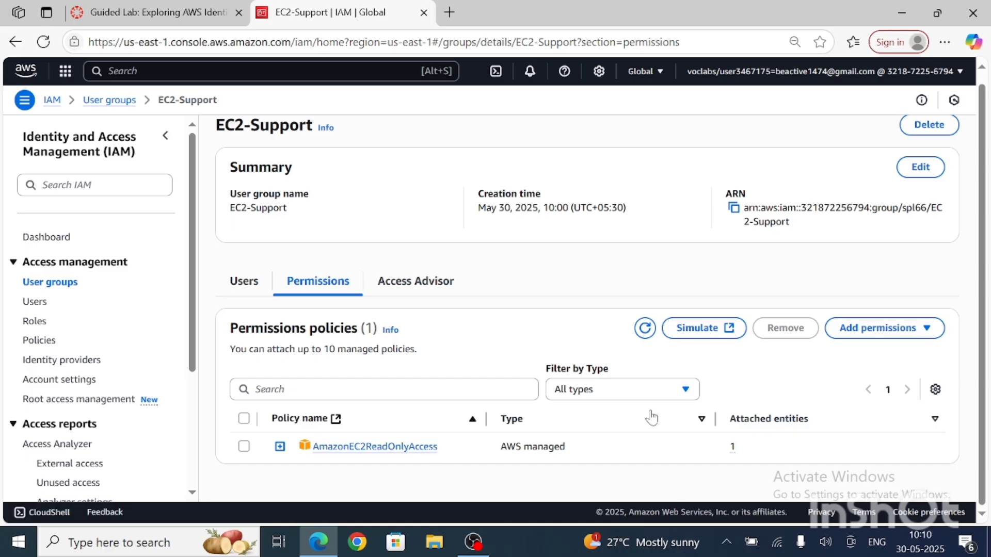
{"action": "left_click", "coordinate": [690, 394]}
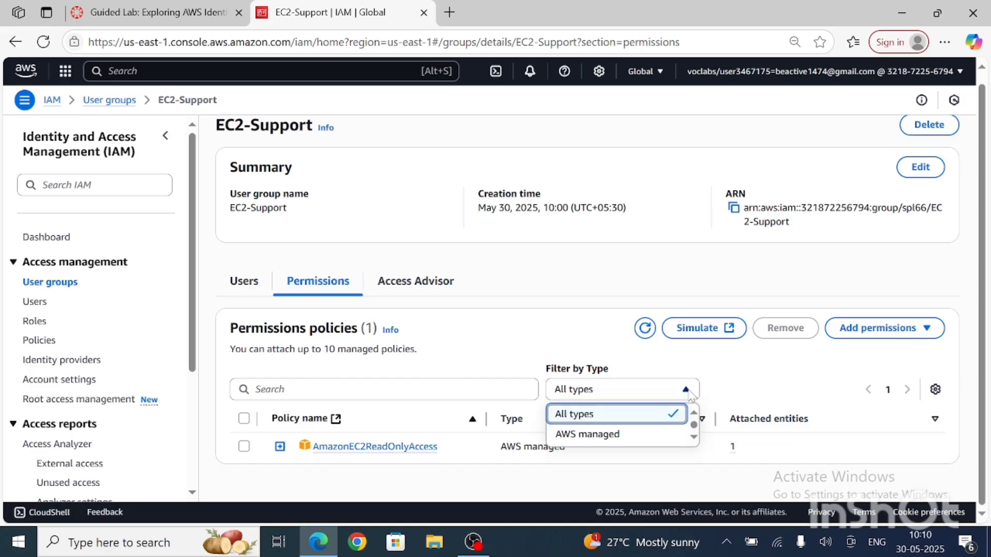
{"action": "left_click", "coordinate": [690, 393]}
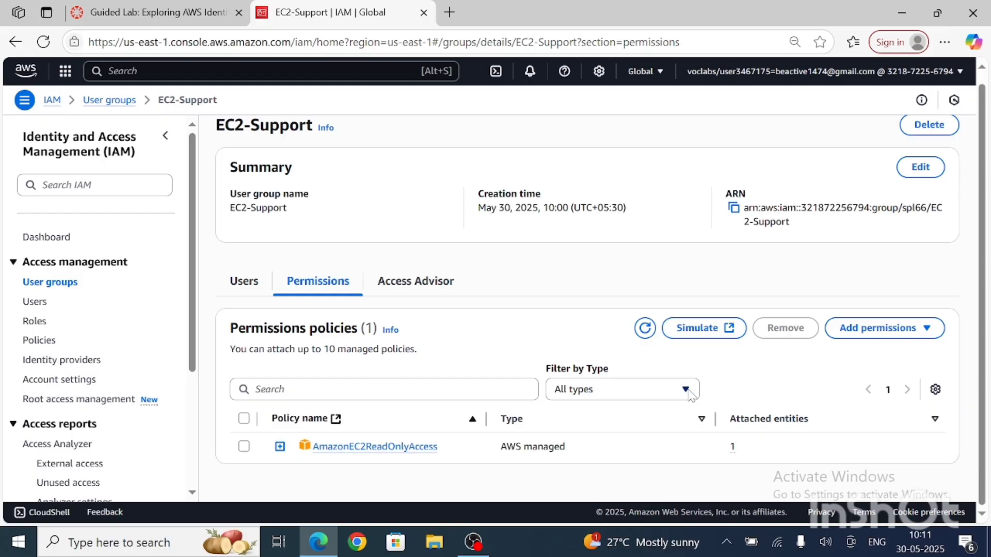
Step: Reopen the AmazonEC2ReadOnlyAccess policy from the EC2-Support group and show its permissions as JSON
{"action": "left_click", "coordinate": [421, 448]}
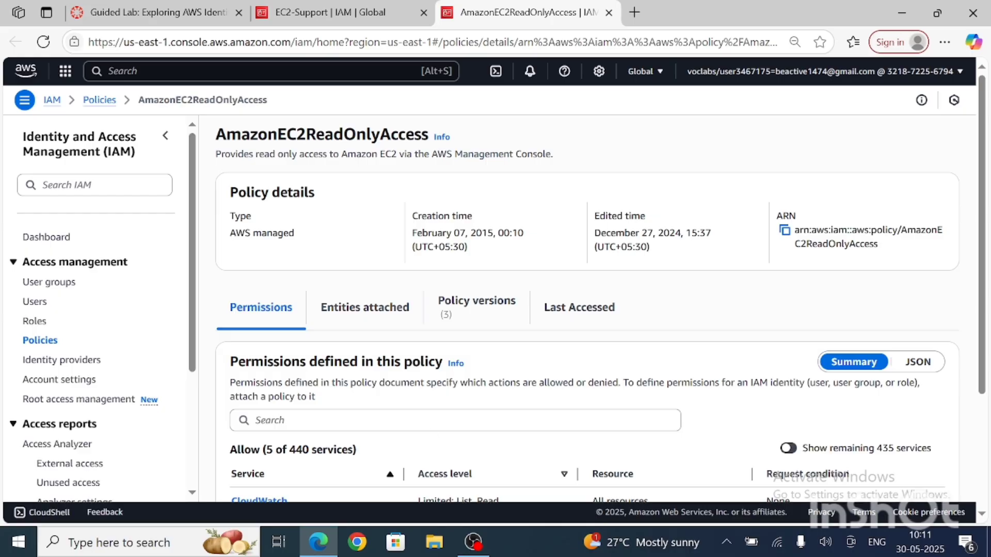
{"action": "scroll", "coordinate": [588, 320], "scroll_direction": "down", "scroll_amount": 3}
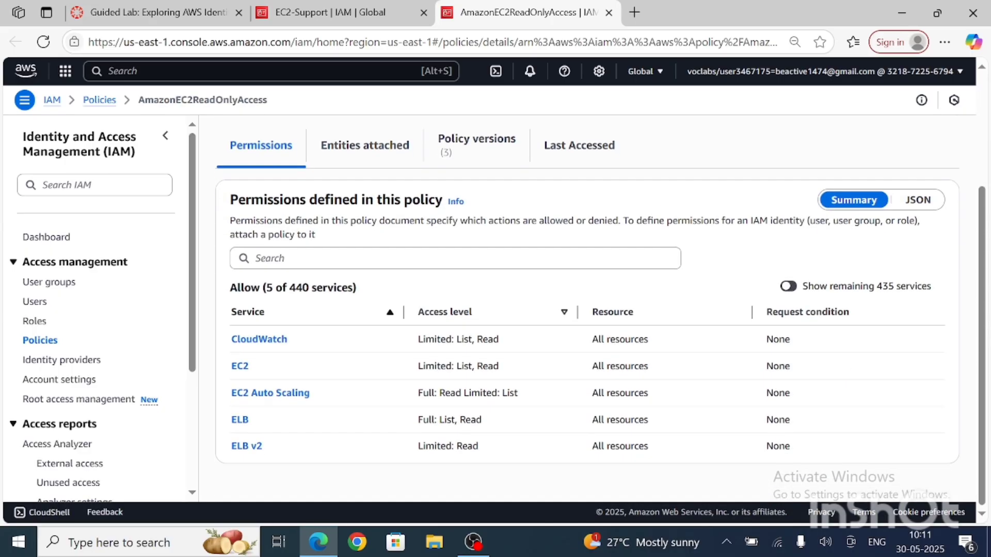
{"action": "scroll", "coordinate": [499, 421], "scroll_direction": "up", "scroll_amount": 1}
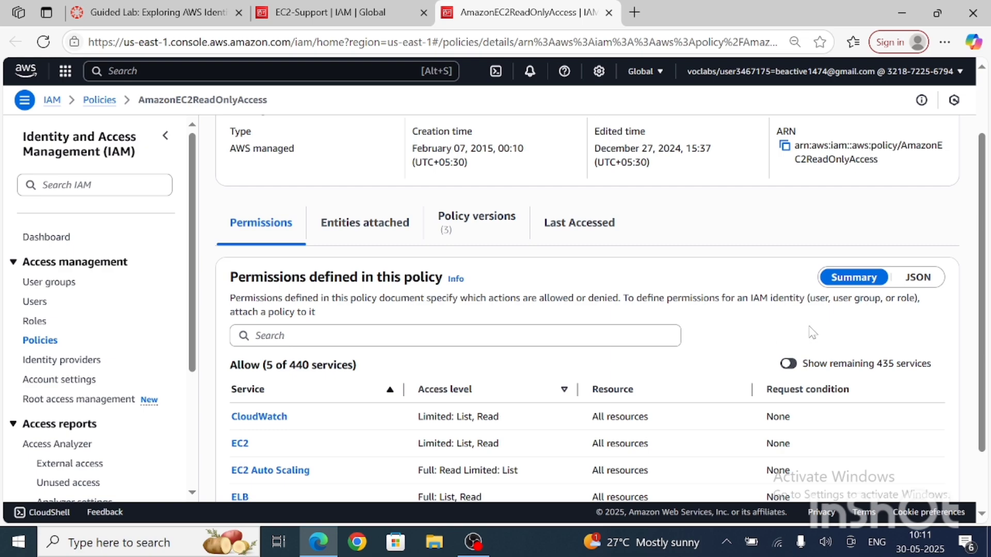
{"action": "left_click", "coordinate": [919, 279]}
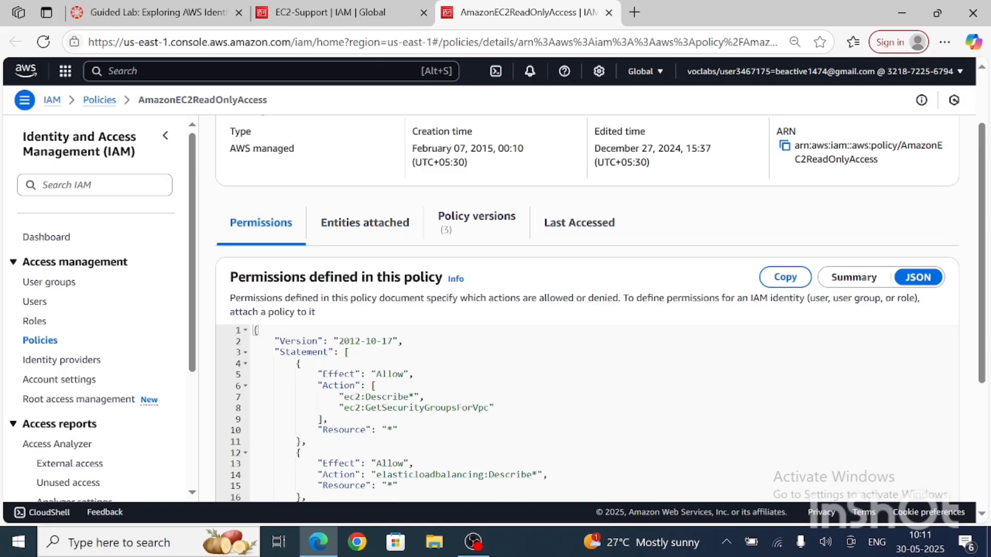
Step: Read through the policy's JSON statements, examining the Effect, Action and Resource elements of each one
{"action": "scroll", "coordinate": [919, 287], "scroll_direction": "down", "scroll_amount": 5}
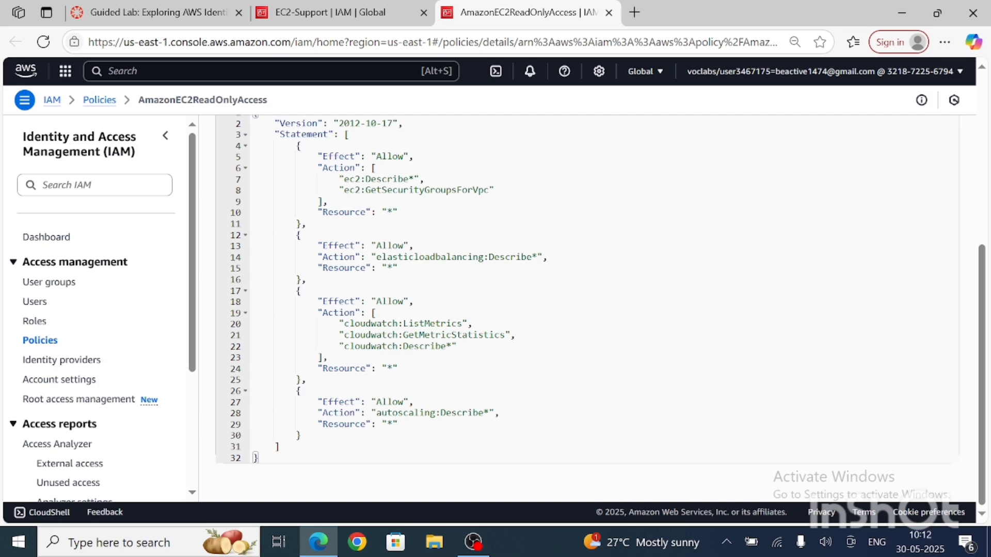
{"action": "scroll", "coordinate": [589, 310], "scroll_direction": "up", "scroll_amount": 3}
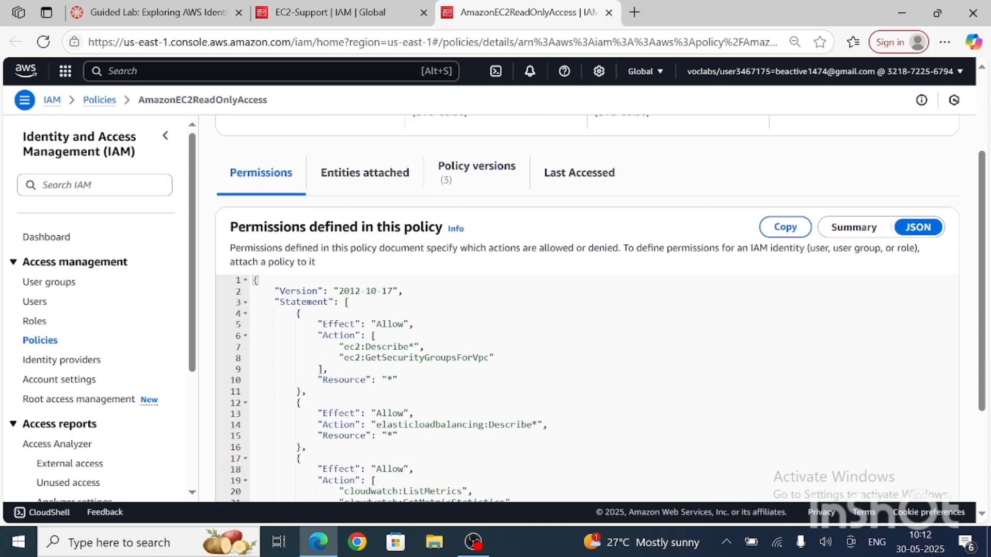
{"action": "double_click", "coordinate": [339, 324]}
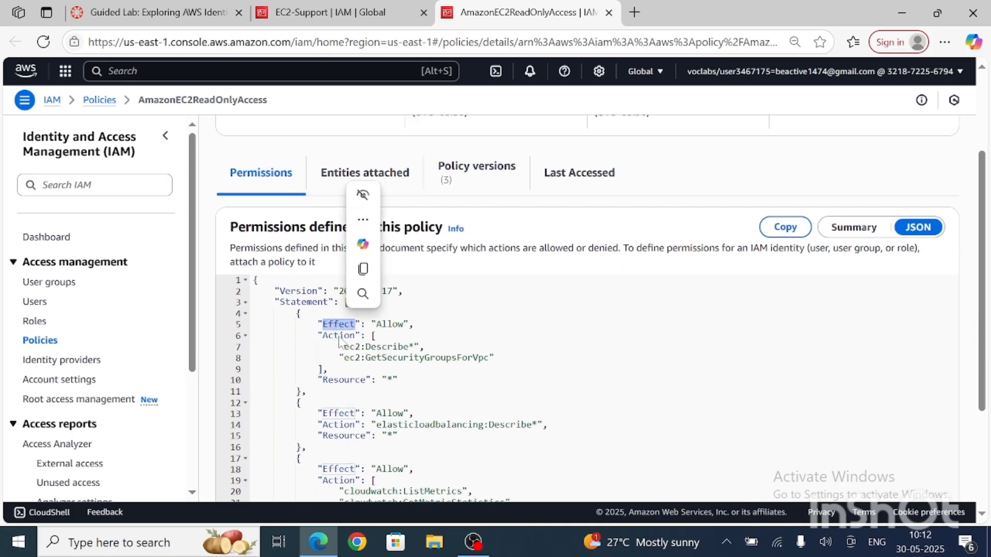
{"action": "left_click", "coordinate": [398, 333]}
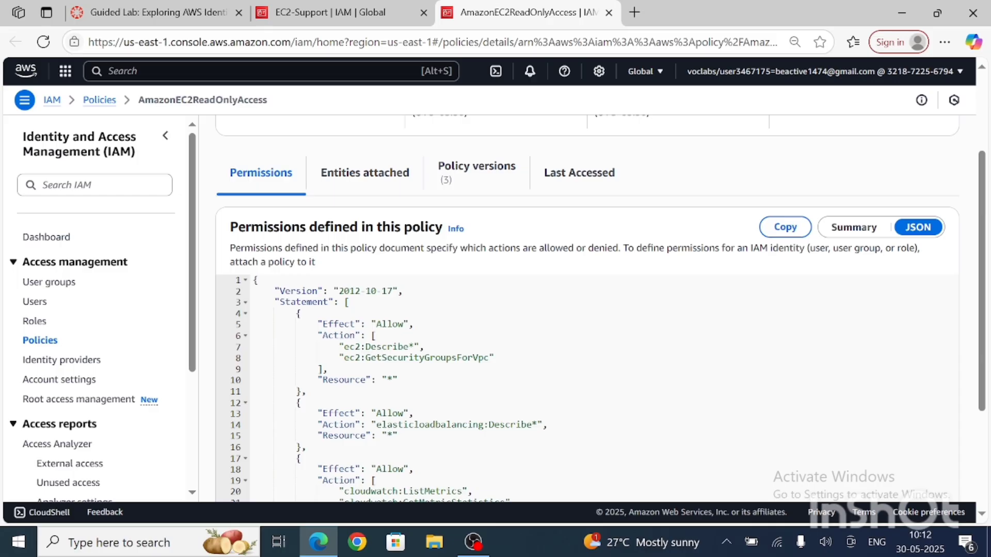
{"action": "scroll", "coordinate": [589, 310], "scroll_direction": "down", "scroll_amount": 1}
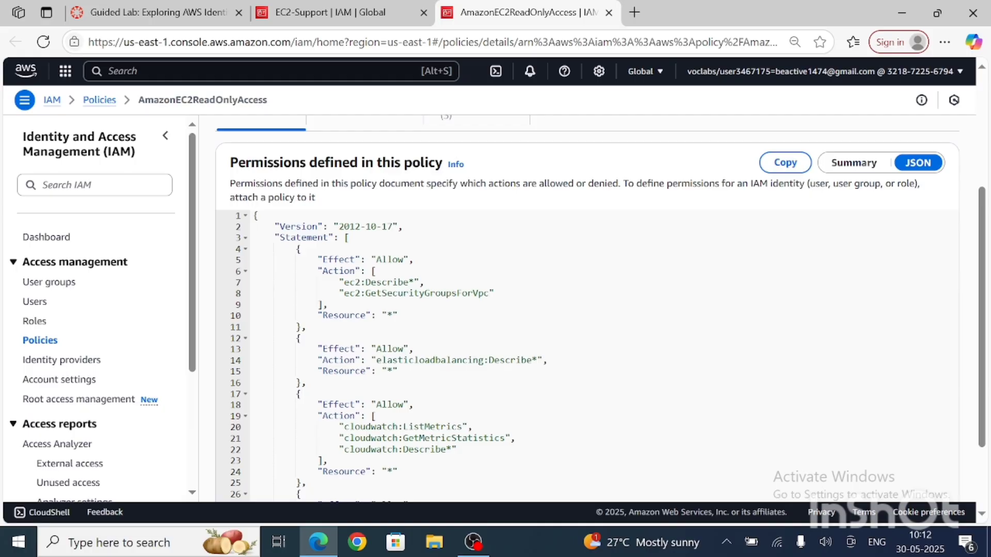
{"action": "scroll", "coordinate": [587, 309], "scroll_direction": "down", "scroll_amount": 2}
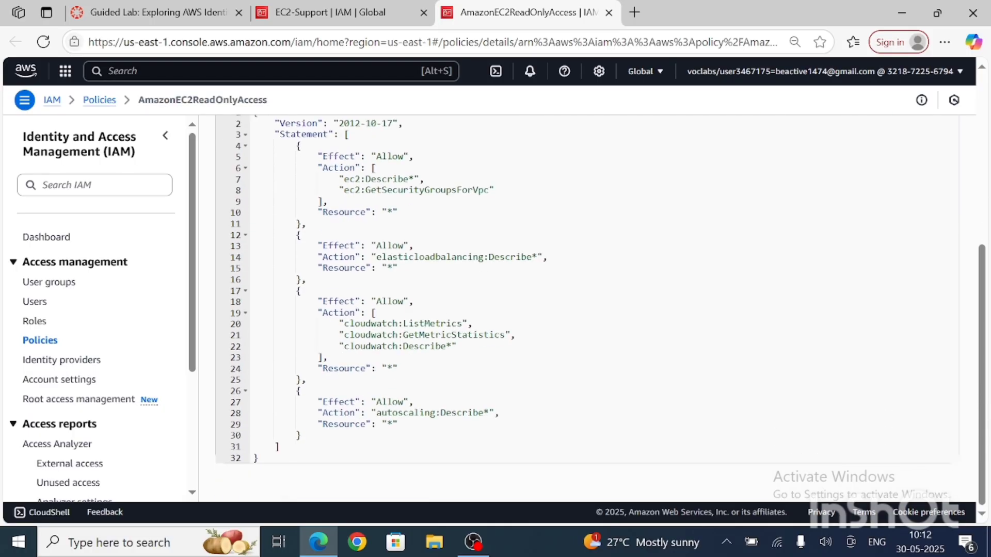
{"action": "scroll", "coordinate": [587, 309], "scroll_direction": "up", "scroll_amount": 4}
{"action": "scroll", "coordinate": [587, 310], "scroll_direction": "down", "scroll_amount": 4}
{"action": "scroll", "coordinate": [587, 310], "scroll_direction": "up", "scroll_amount": 2}
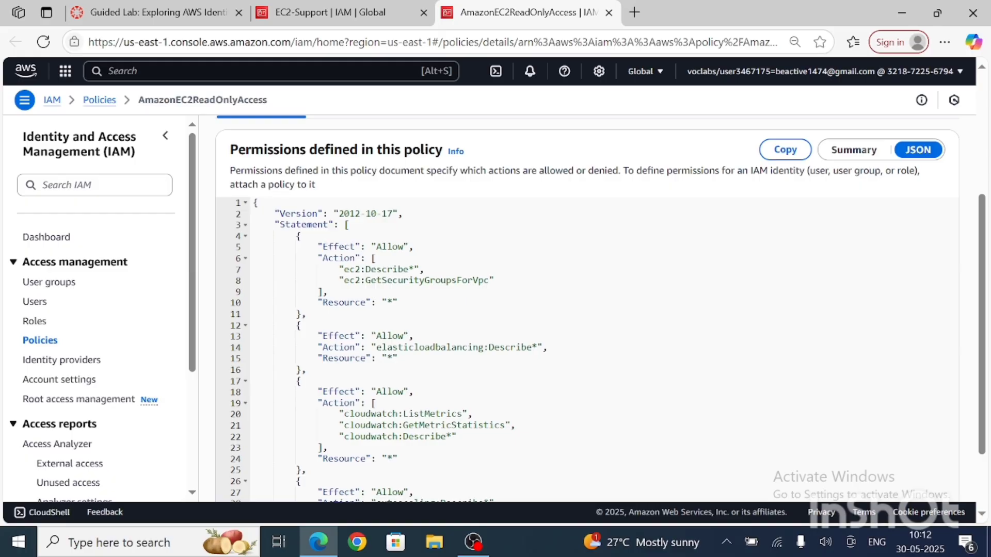
{"action": "scroll", "coordinate": [587, 309], "scroll_direction": "up", "scroll_amount": 3}
{"action": "scroll", "coordinate": [587, 310], "scroll_direction": "down", "scroll_amount": 5}
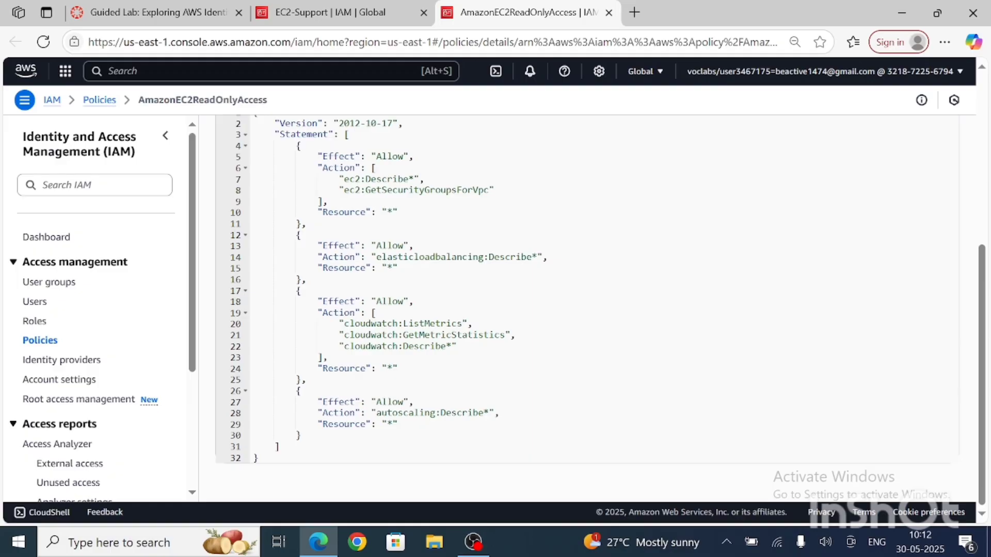
{"action": "scroll", "coordinate": [587, 310], "scroll_direction": "up", "scroll_amount": 5}
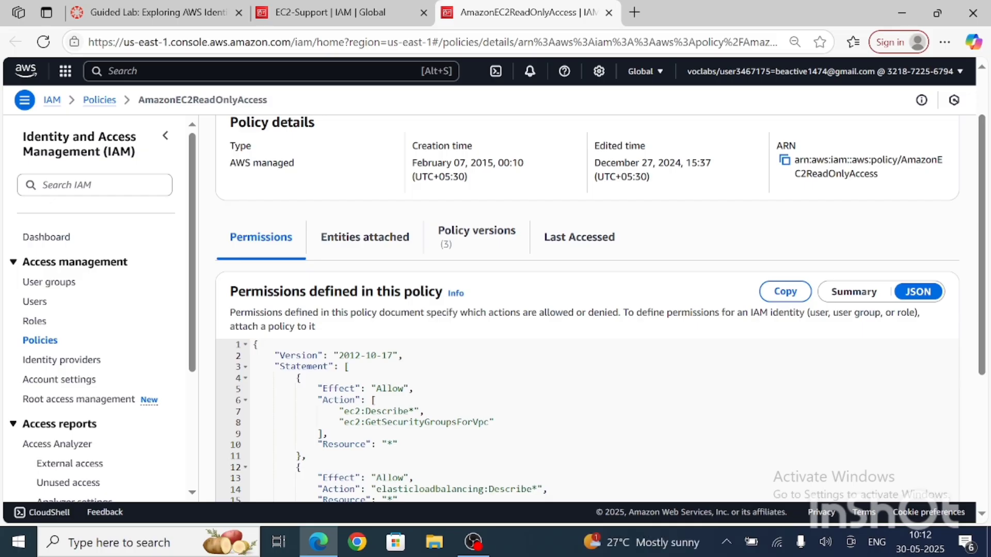
{"action": "scroll", "coordinate": [587, 310], "scroll_direction": "down", "scroll_amount": 4}
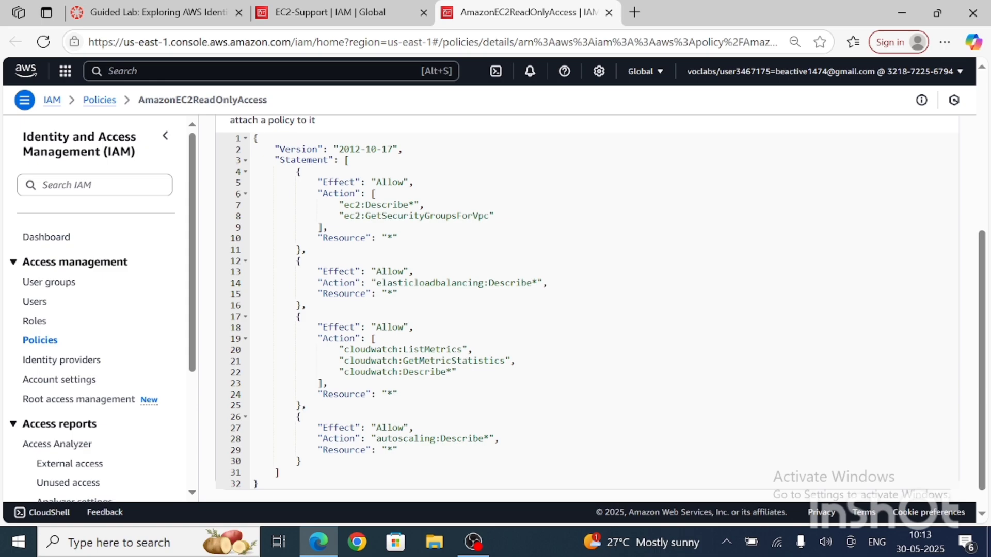
{"action": "scroll", "coordinate": [601, 307], "scroll_direction": "down", "scroll_amount": 1}
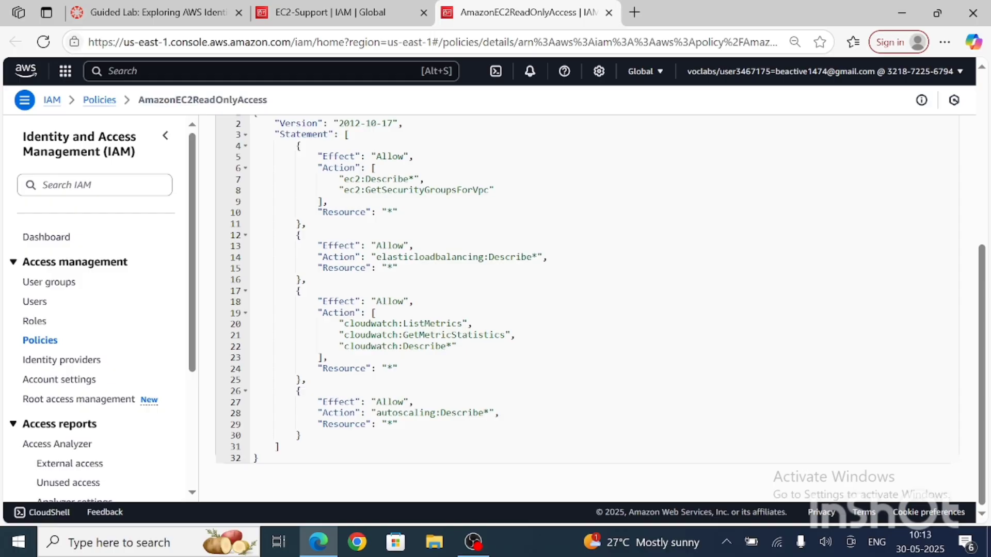
Step: Open the S3-Support user group's permissions and the details of its attached AmazonS3ReadOnlyAccess policy
{"action": "left_click", "coordinate": [61, 291]}
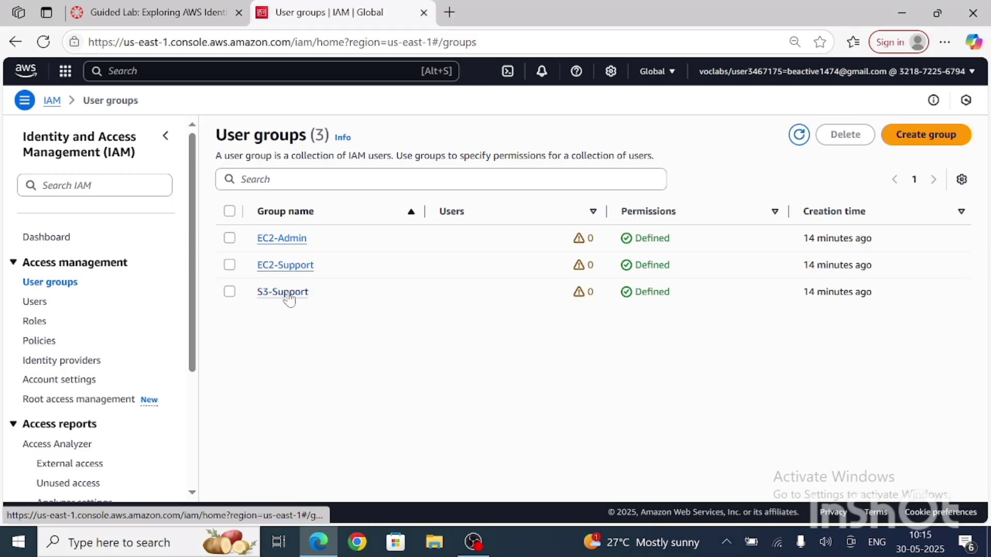
{"action": "left_click", "coordinate": [287, 293]}
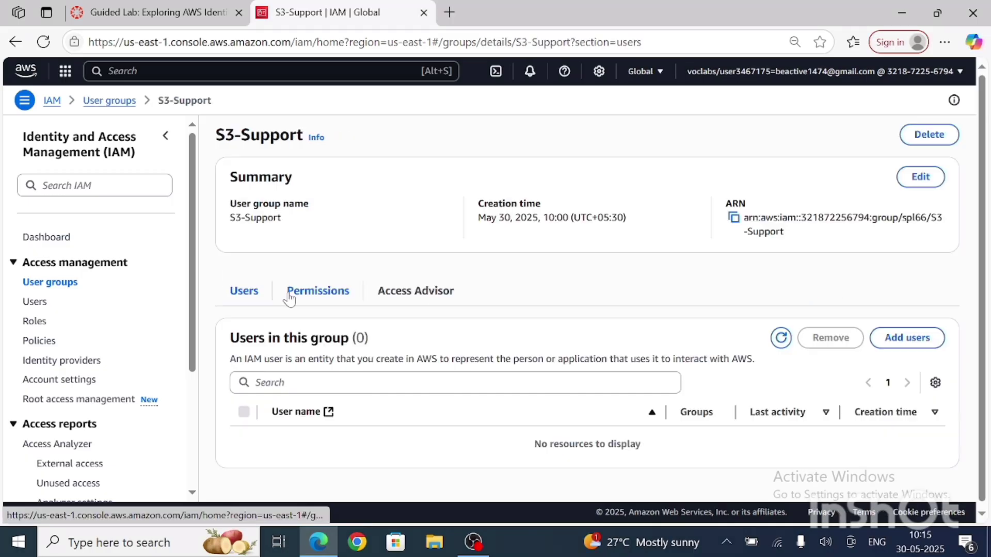
{"action": "left_click", "coordinate": [320, 293]}
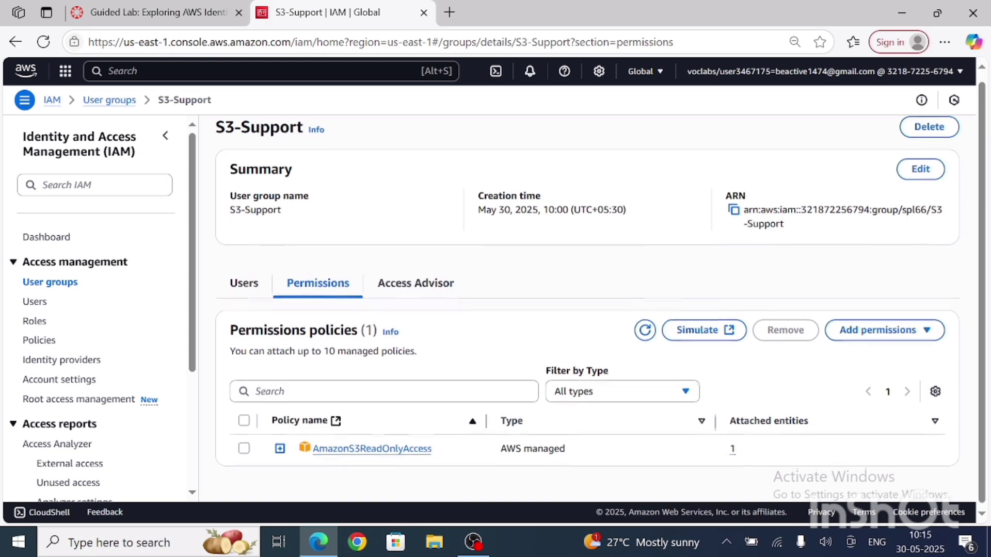
{"action": "left_click", "coordinate": [420, 447]}
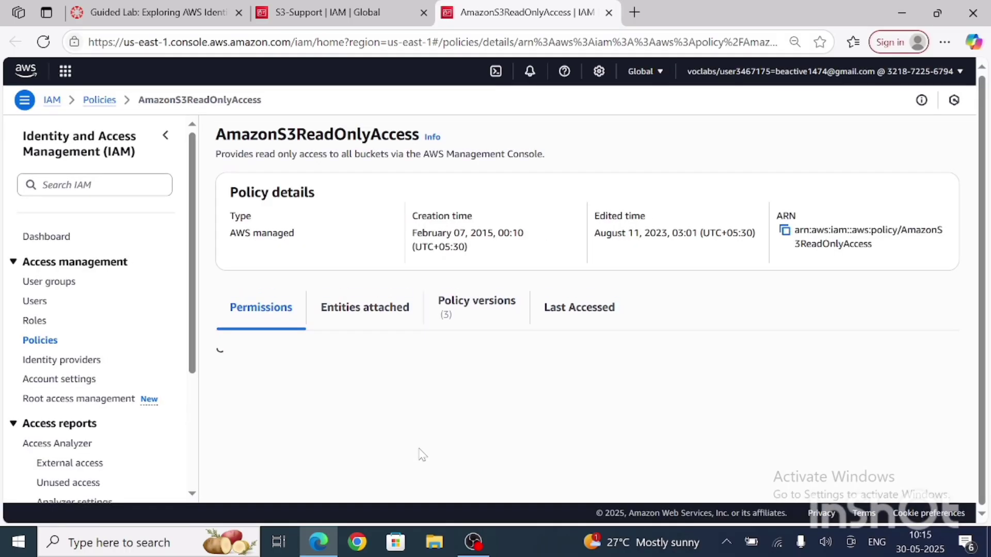
Step: Review the AmazonS3ReadOnlyAccess policy's permissions summary and read its full JSON document
{"action": "scroll", "coordinate": [421, 455], "scroll_direction": "down", "scroll_amount": 2}
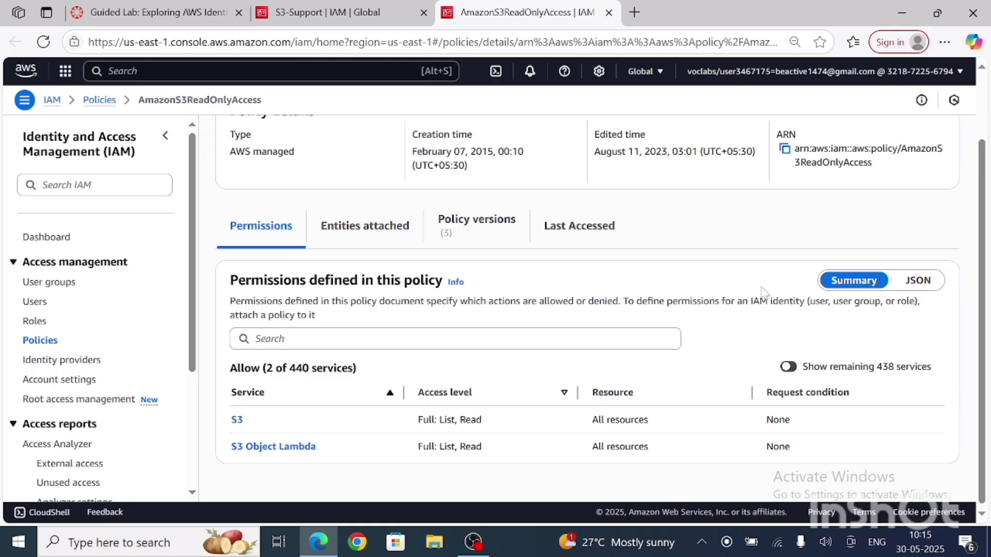
{"action": "left_click", "coordinate": [918, 283]}
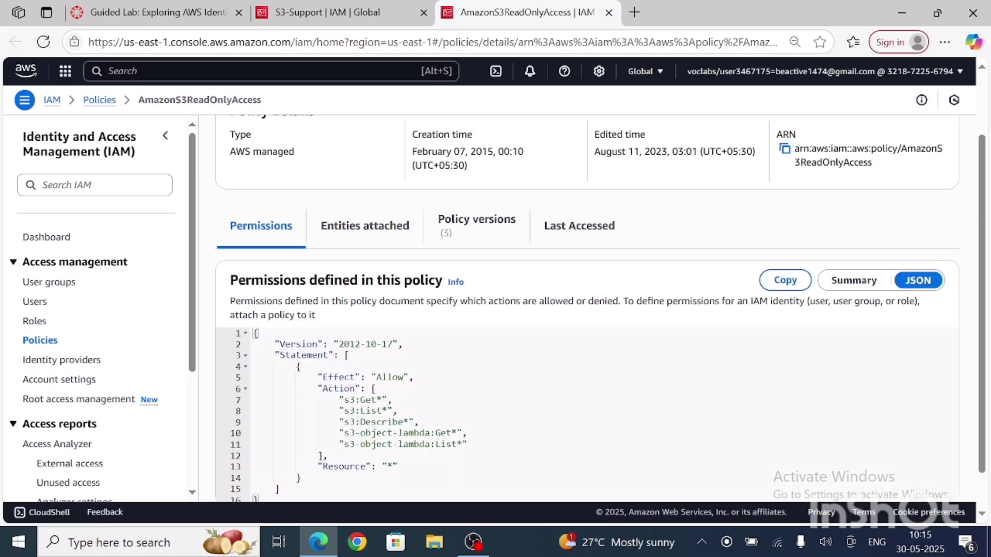
{"action": "scroll", "coordinate": [918, 289], "scroll_direction": "down", "scroll_amount": 1}
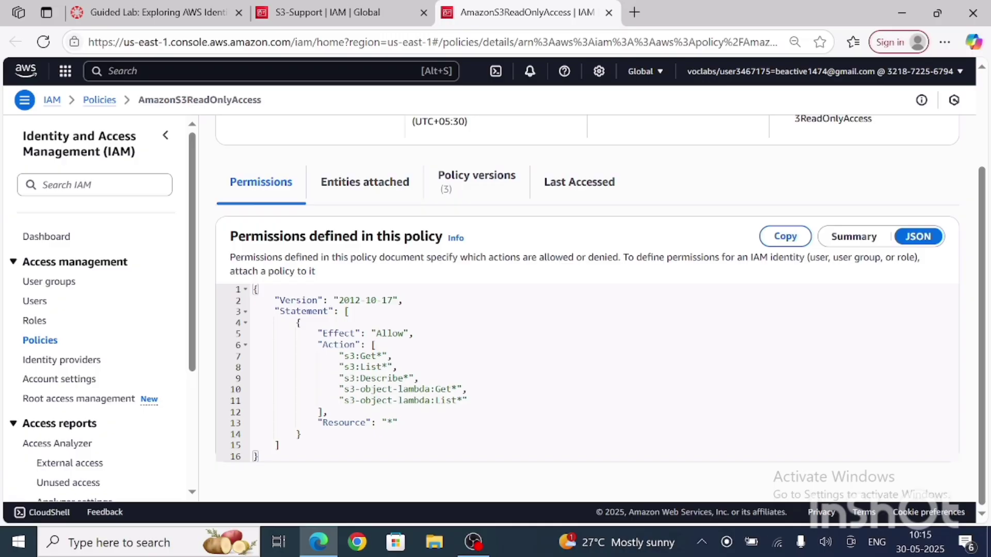
{"action": "scroll", "coordinate": [587, 310], "scroll_direction": "up", "scroll_amount": 3}
{"action": "scroll", "coordinate": [588, 310], "scroll_direction": "down", "scroll_amount": 3}
Step: Open the EC2-Admin group from the user groups and view its attached permissions policies
{"action": "left_click", "coordinate": [70, 284]}
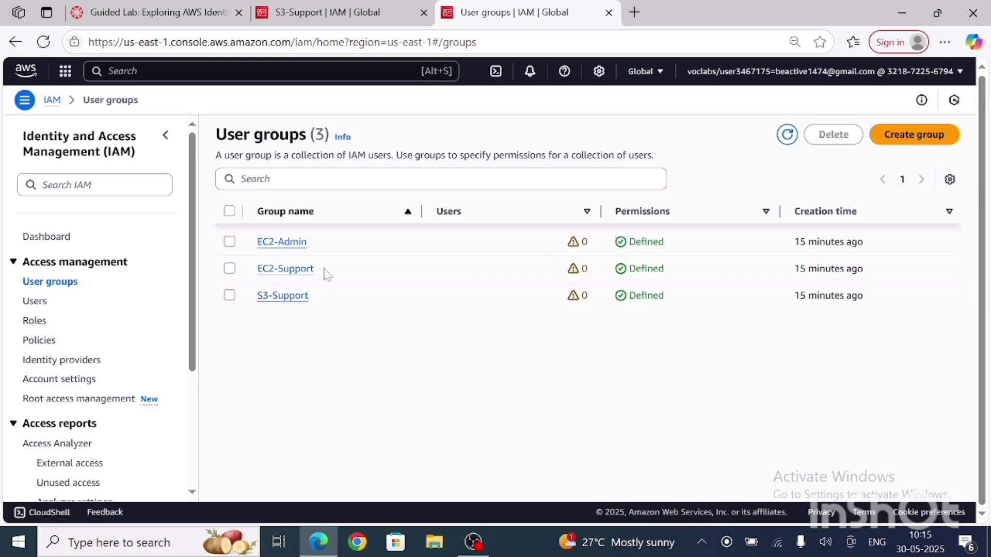
{"action": "left_click", "coordinate": [285, 249]}
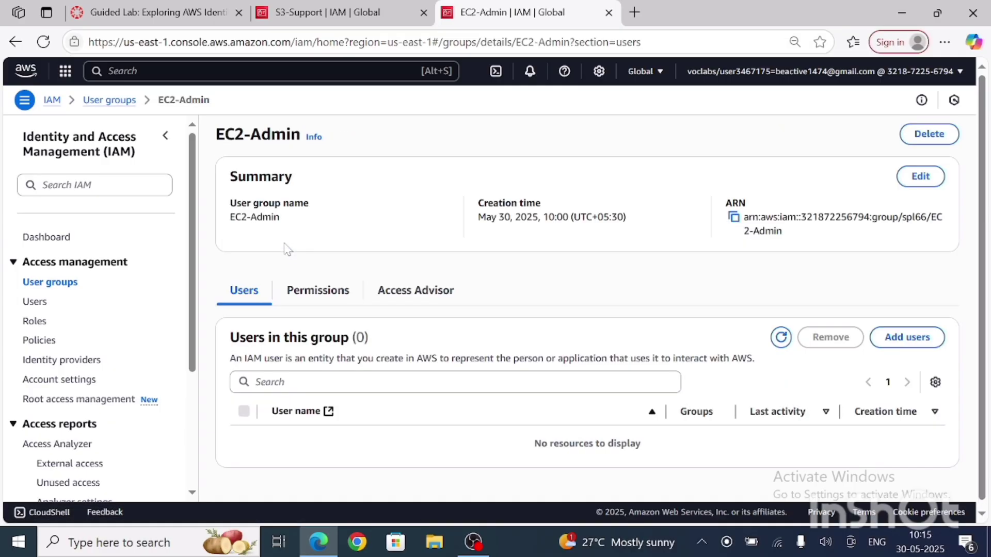
{"action": "left_click", "coordinate": [330, 298]}
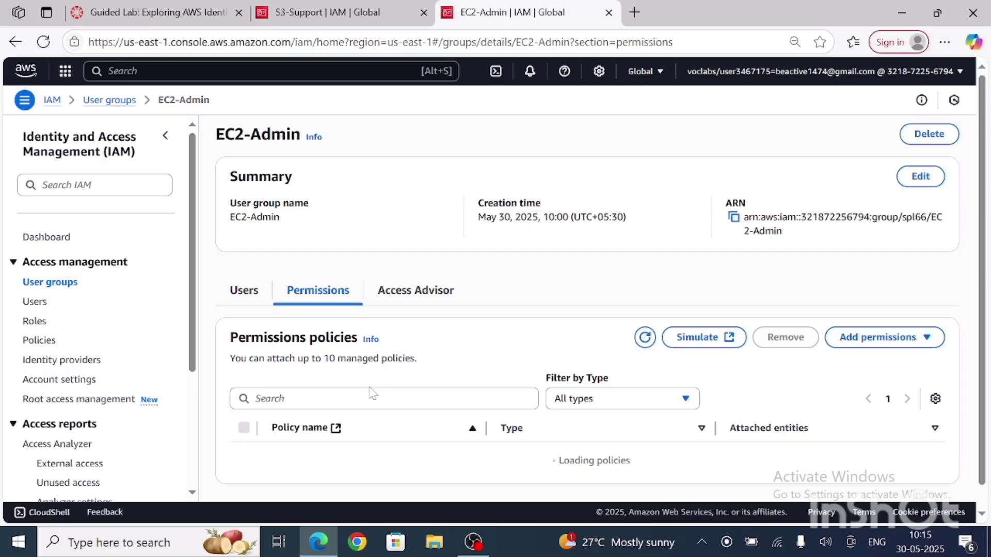
{"action": "scroll", "coordinate": [371, 393], "scroll_direction": "down", "scroll_amount": 1}
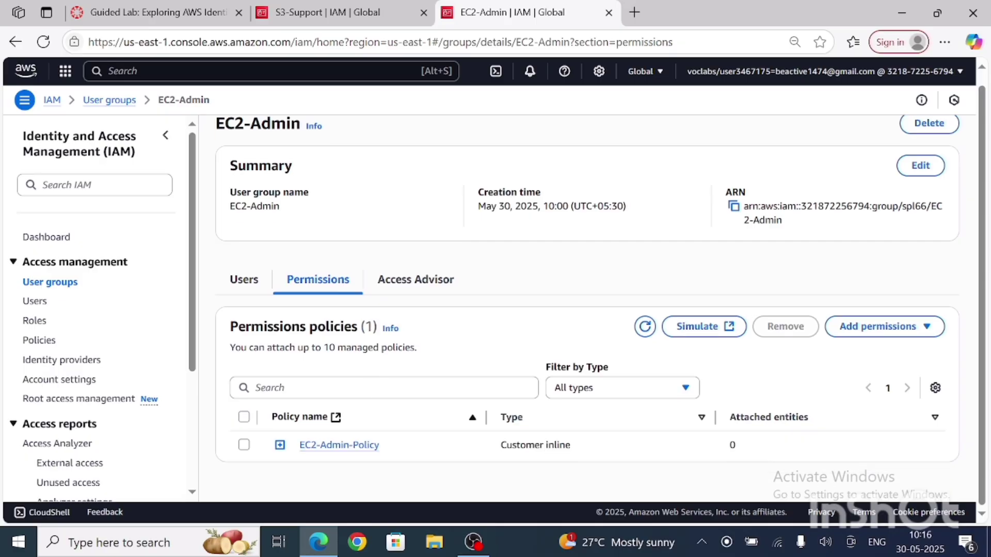
Step: Open the EC2-Admin-Policy, and view the list of users in the EC2-Admin group
{"action": "left_click", "coordinate": [362, 447]}
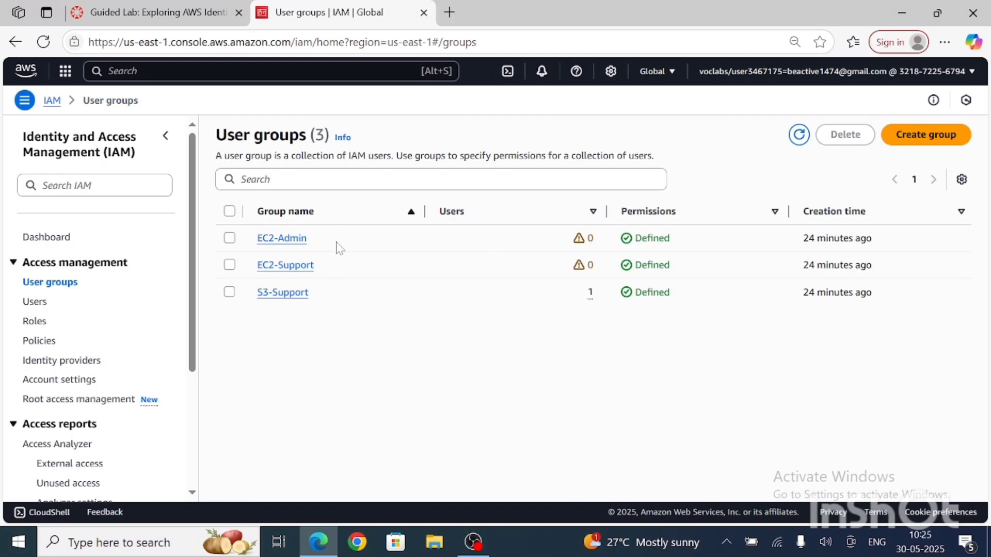
{"action": "left_click", "coordinate": [289, 246]}
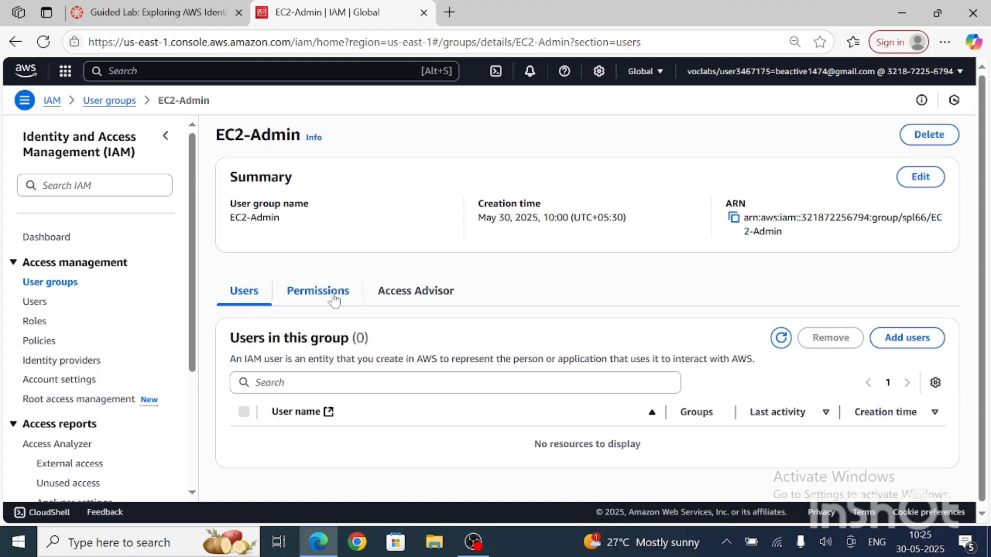
{"action": "scroll", "coordinate": [339, 451], "scroll_direction": "down", "scroll_amount": 1}
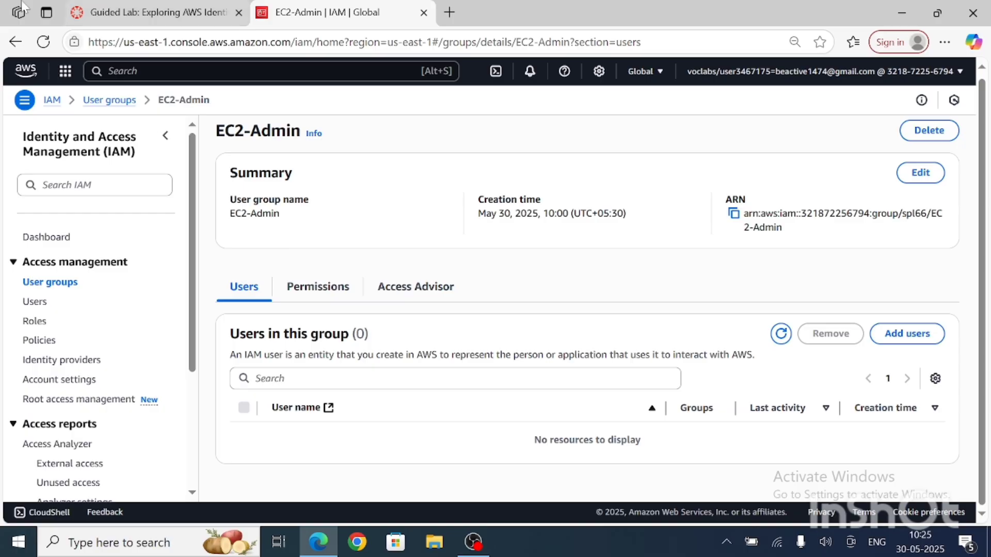
Step: Read the lab's business scenario table assigning users to groups and the introduction to Task 2
{"action": "left_click", "coordinate": [155, 13]}
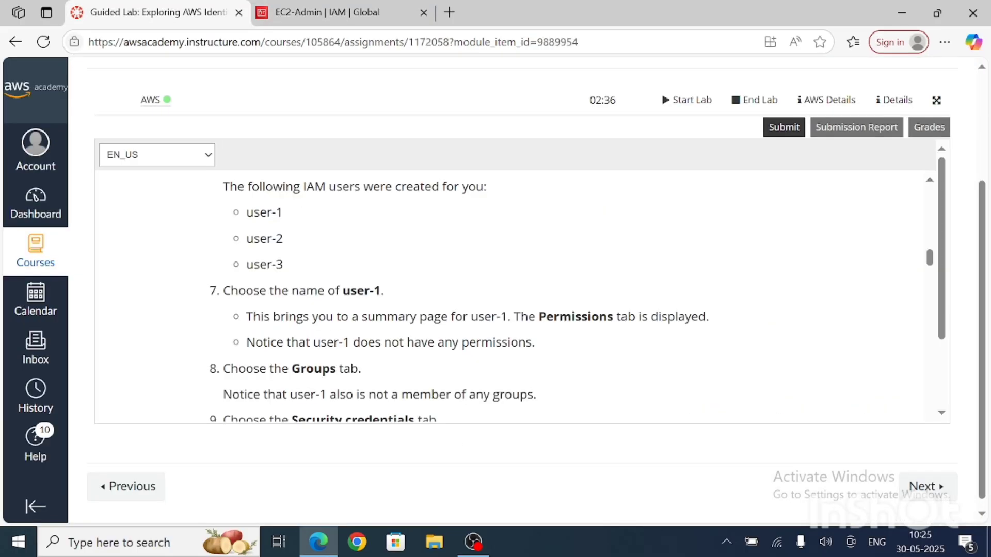
{"action": "scroll", "coordinate": [510, 296], "scroll_direction": "down", "scroll_amount": 15}
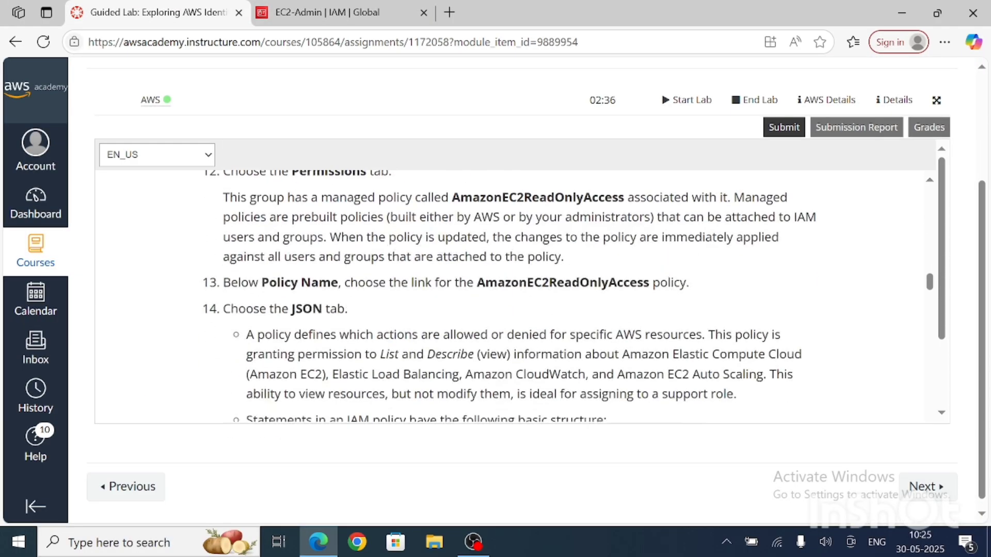
{"action": "scroll", "coordinate": [510, 295], "scroll_direction": "down", "scroll_amount": 10}
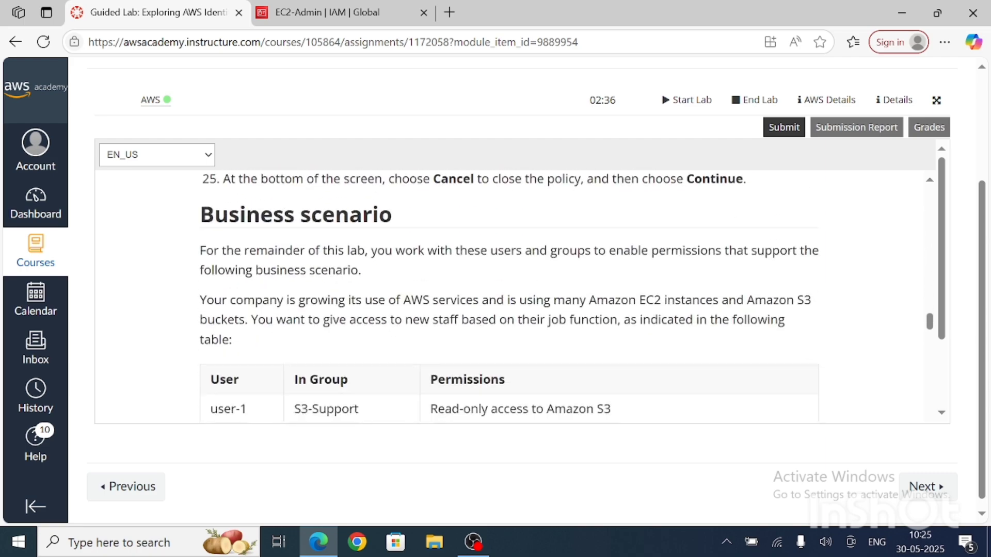
{"action": "scroll", "coordinate": [423, 358], "scroll_direction": "up", "scroll_amount": 1}
{"action": "scroll", "coordinate": [489, 388], "scroll_direction": "down", "scroll_amount": 5}
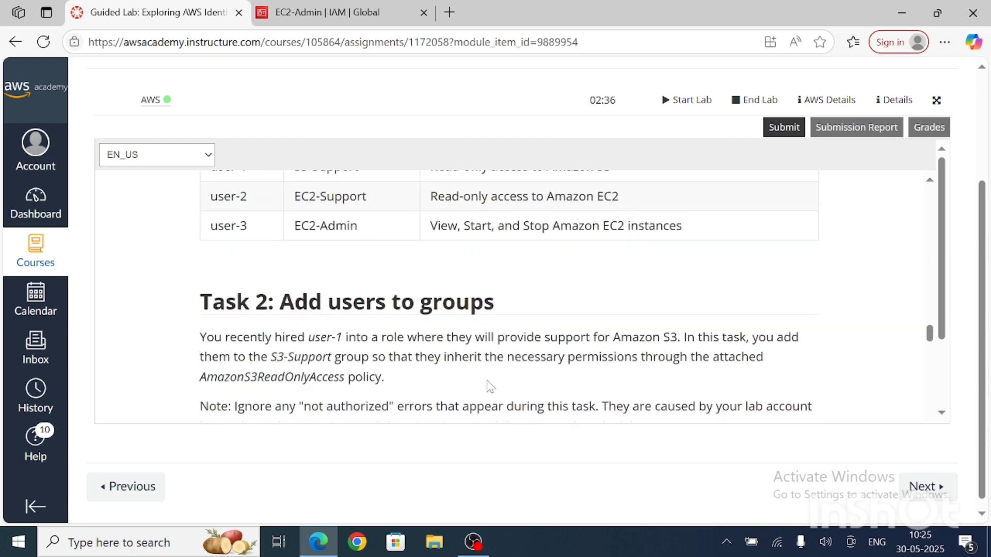
{"action": "scroll", "coordinate": [489, 387], "scroll_direction": "up", "scroll_amount": 3}
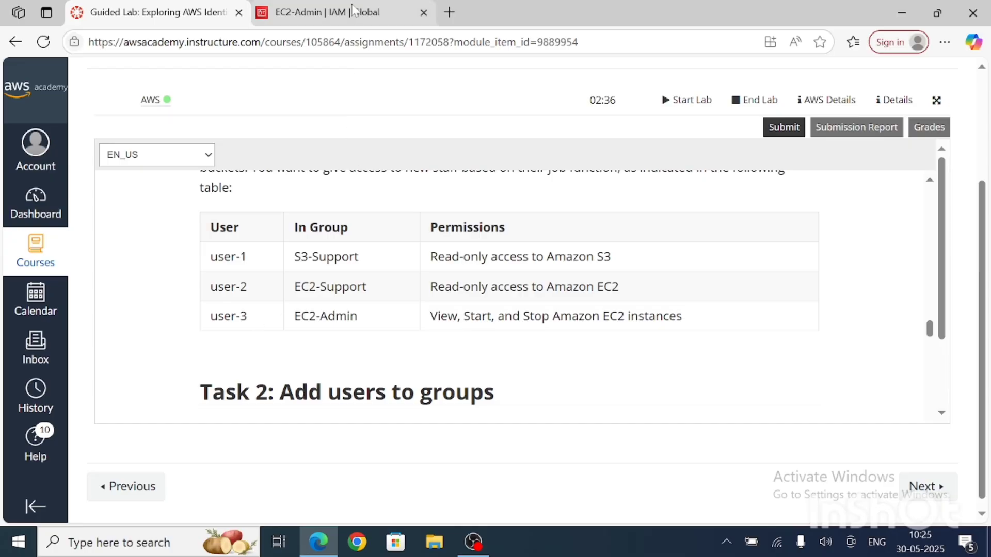
Step: Add user-3 to the EC2-Admin user group, following the lab's user-to-group table
{"action": "left_click", "coordinate": [352, 11]}
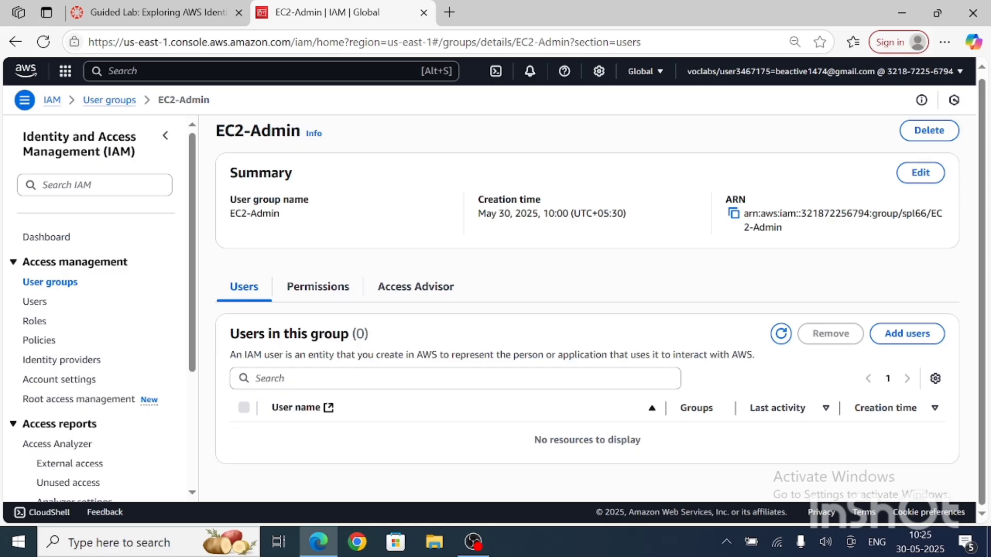
{"action": "left_click", "coordinate": [15, 43]}
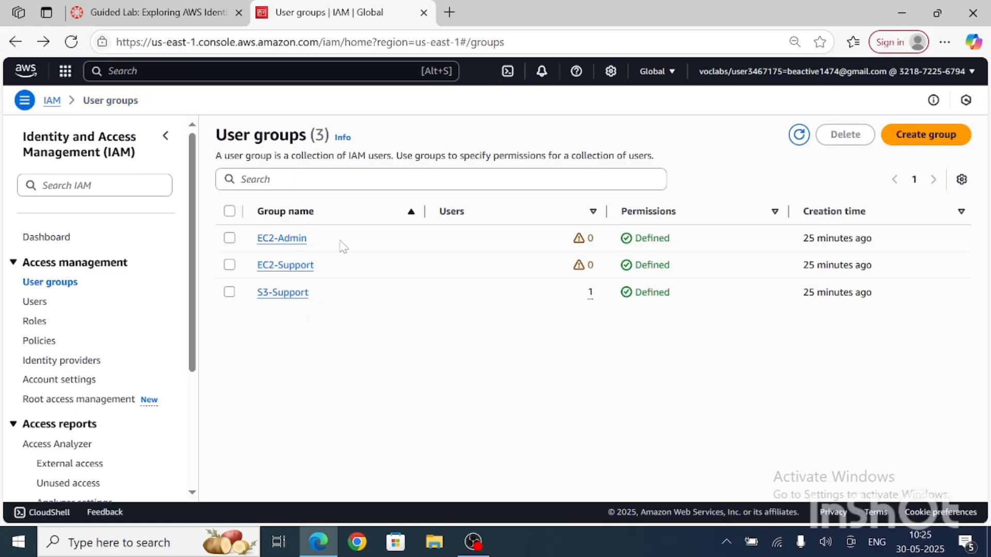
{"action": "left_click", "coordinate": [289, 241]}
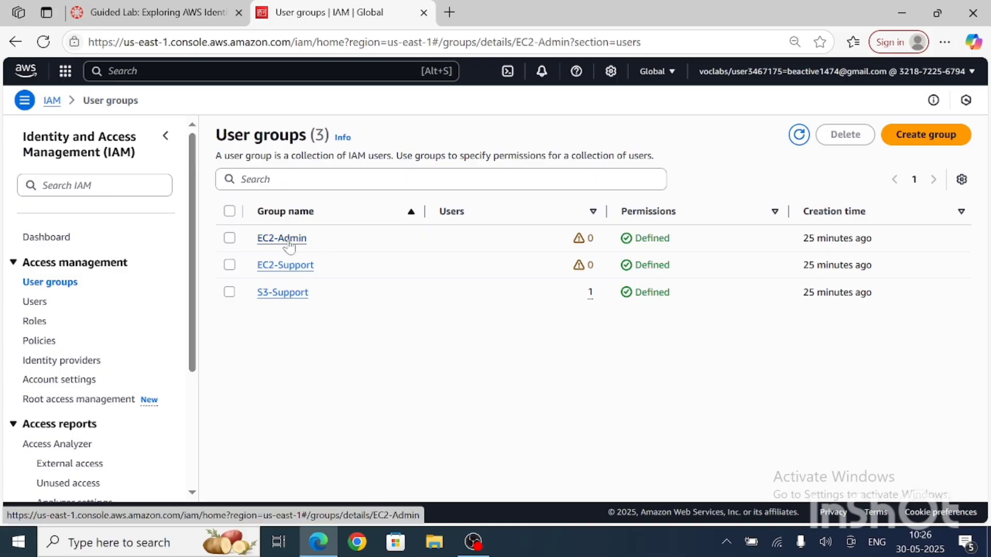
{"action": "left_click", "coordinate": [167, 12]}
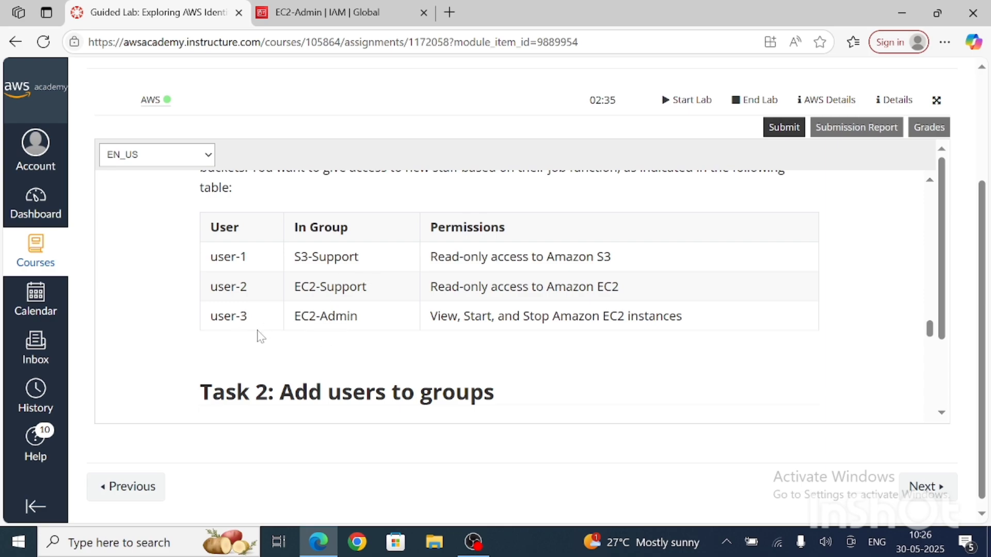
{"action": "left_click", "coordinate": [356, 15]}
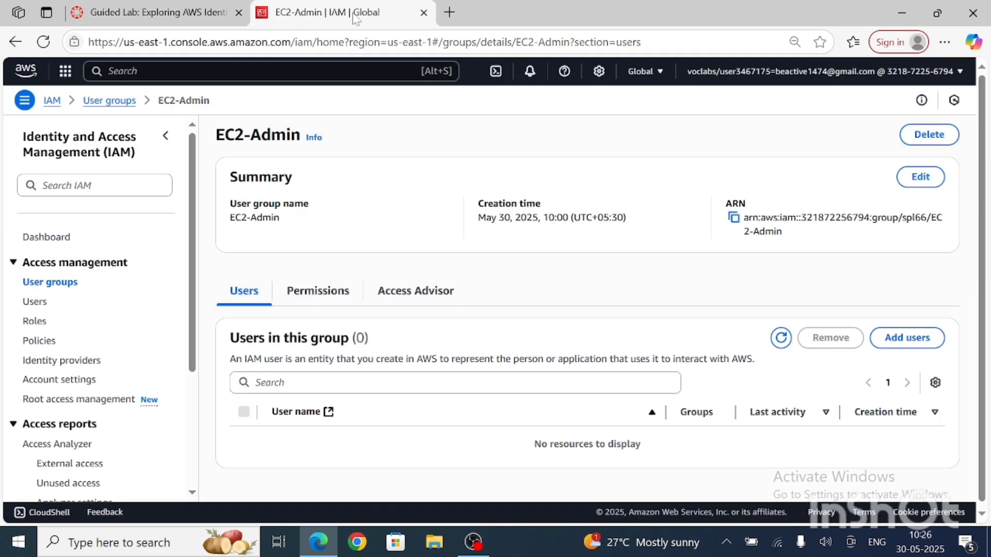
{"action": "left_click", "coordinate": [922, 353]}
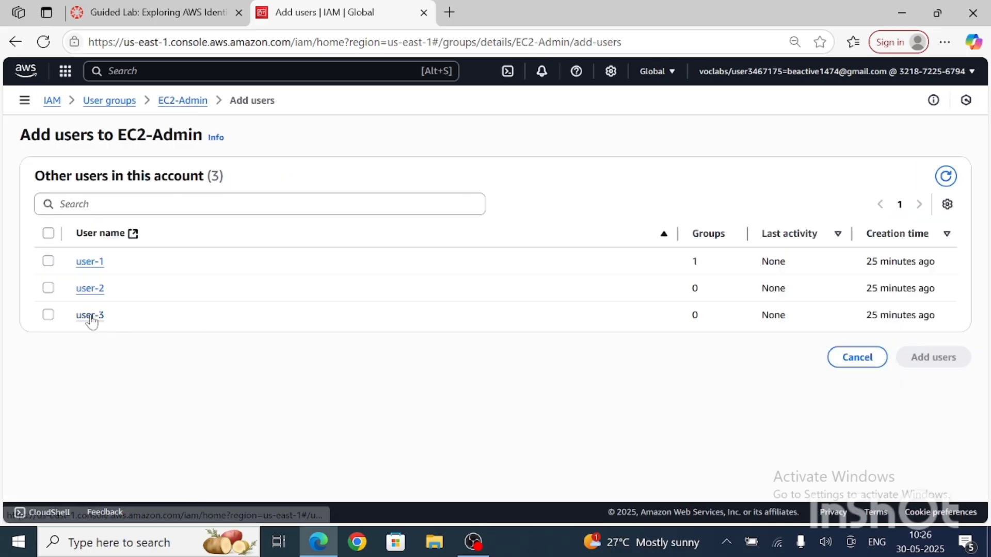
{"action": "left_click", "coordinate": [48, 316]}
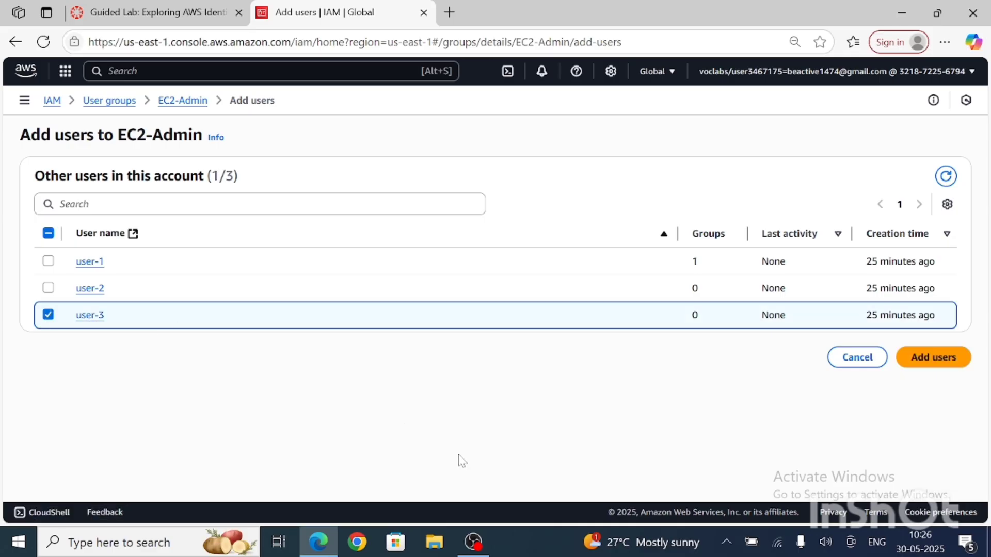
{"action": "left_click", "coordinate": [930, 357]}
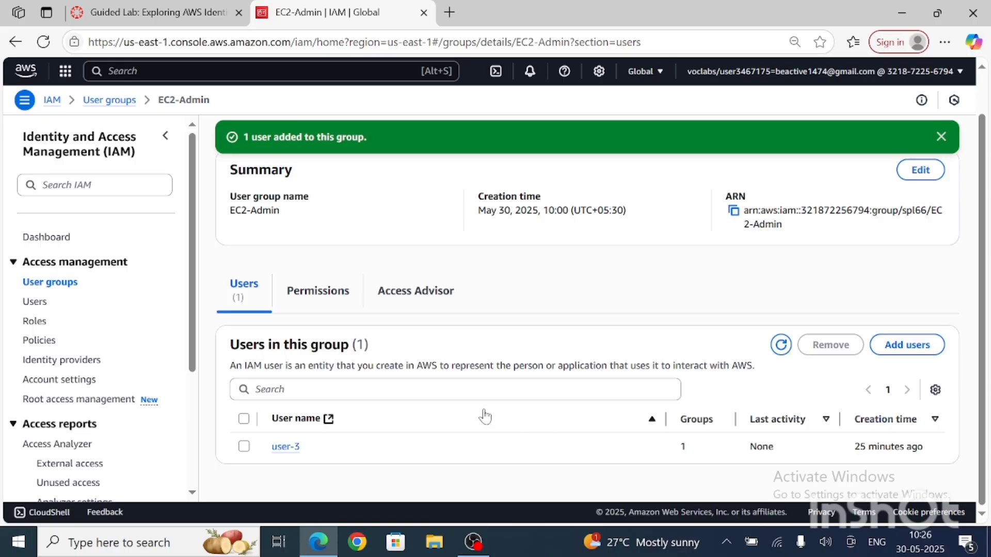
Step: Review the JSON of the EC2-Admin-Policy attached to the EC2-Admin group, and dismiss the group's notification
{"action": "left_click", "coordinate": [323, 294]}
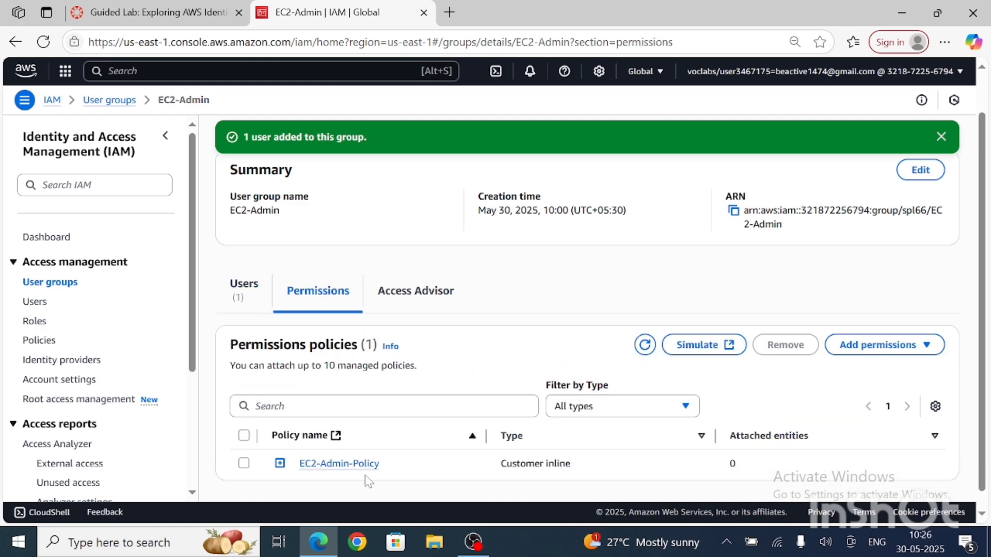
{"action": "left_click", "coordinate": [355, 464]}
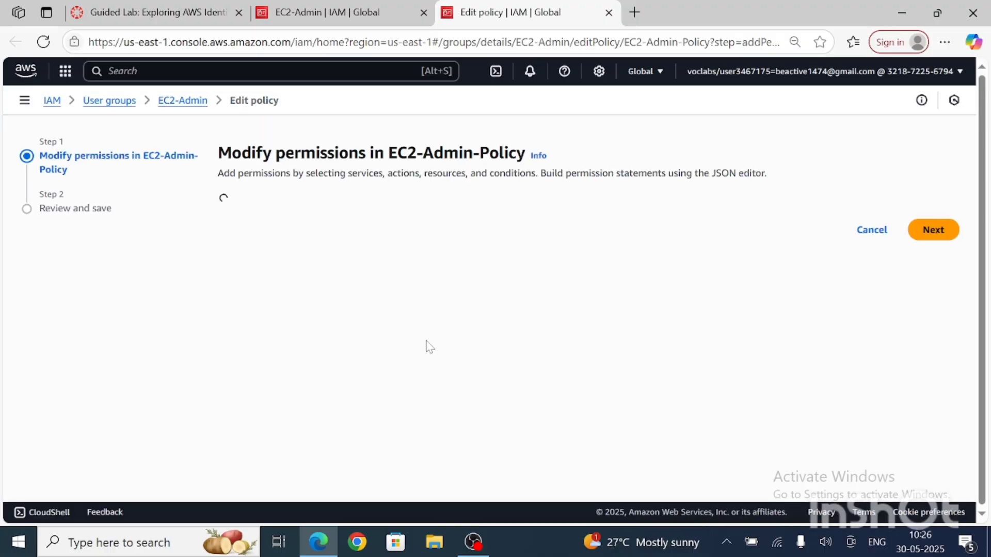
{"action": "scroll", "coordinate": [589, 310], "scroll_direction": "down", "scroll_amount": 5}
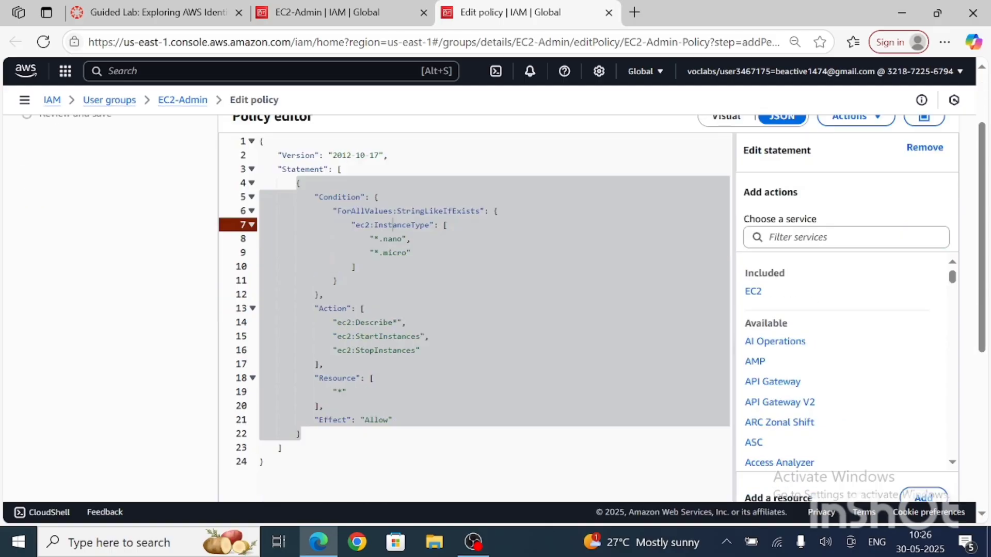
{"action": "scroll", "coordinate": [588, 309], "scroll_direction": "down", "scroll_amount": 3}
{"action": "scroll", "coordinate": [588, 310], "scroll_direction": "up", "scroll_amount": 6}
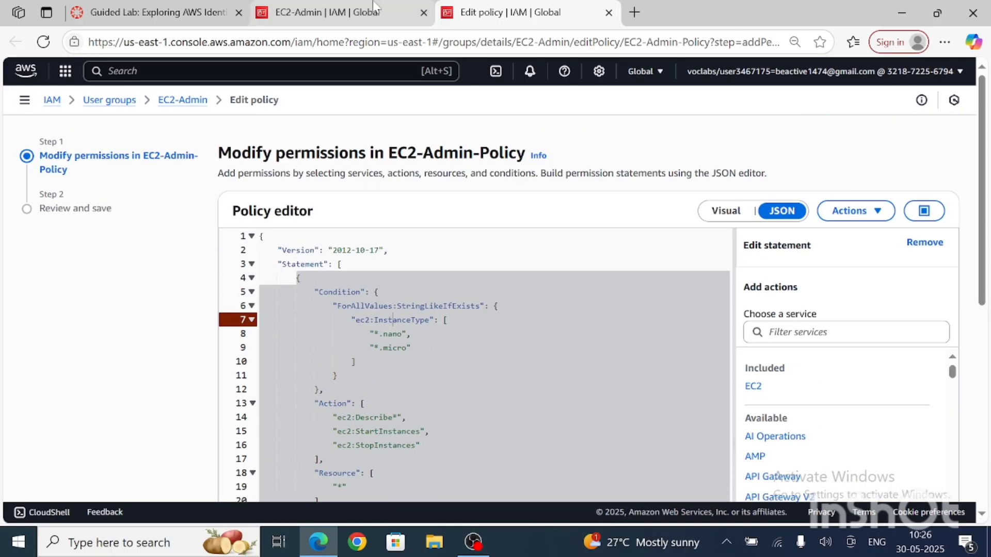
{"action": "left_click", "coordinate": [376, 15]}
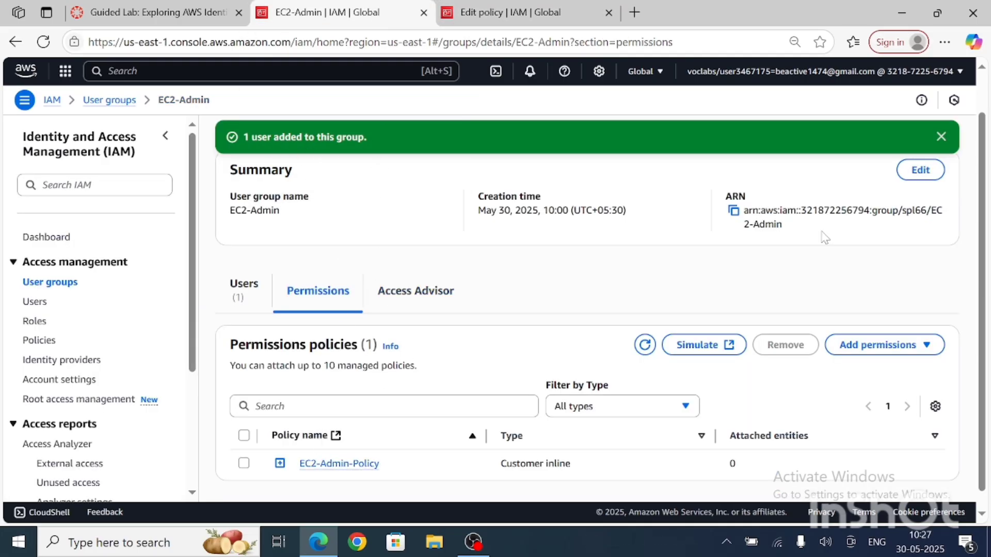
{"action": "left_click", "coordinate": [941, 137]}
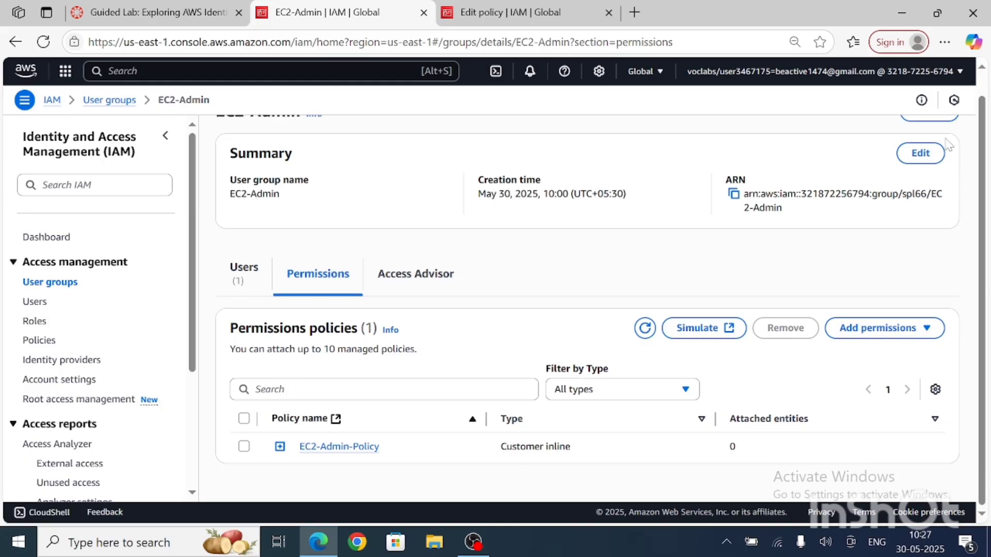
Step: Add user-2 to the EC2-Support user group as the lab's table specifies, and dismiss the notification
{"action": "left_click", "coordinate": [63, 290]}
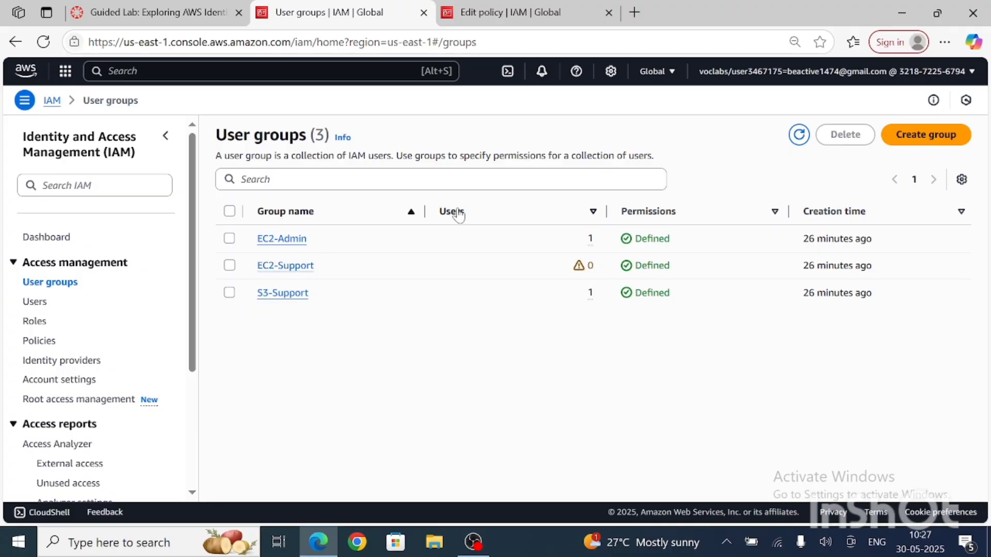
{"action": "left_click", "coordinate": [290, 270]}
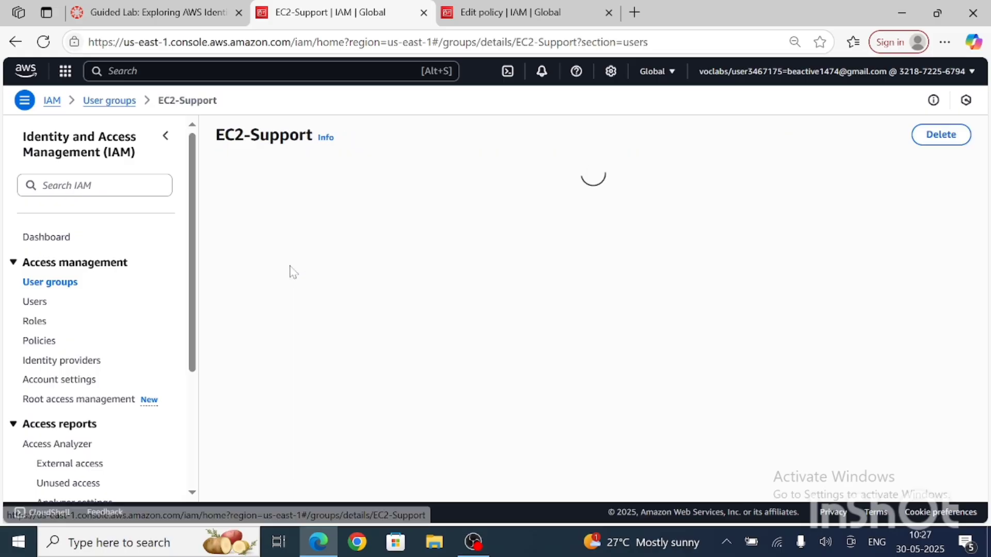
{"action": "left_click", "coordinate": [187, 15]}
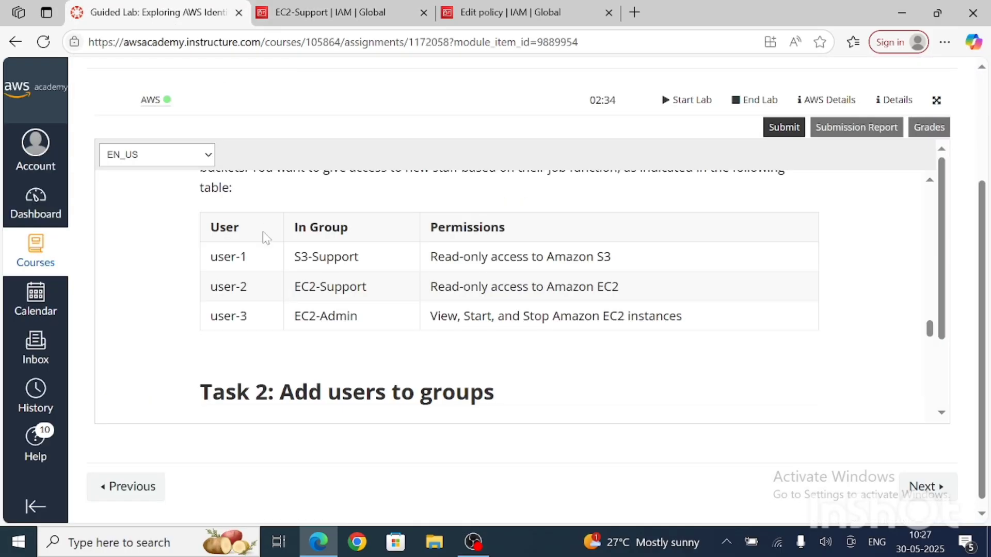
{"action": "left_click", "coordinate": [368, 8]}
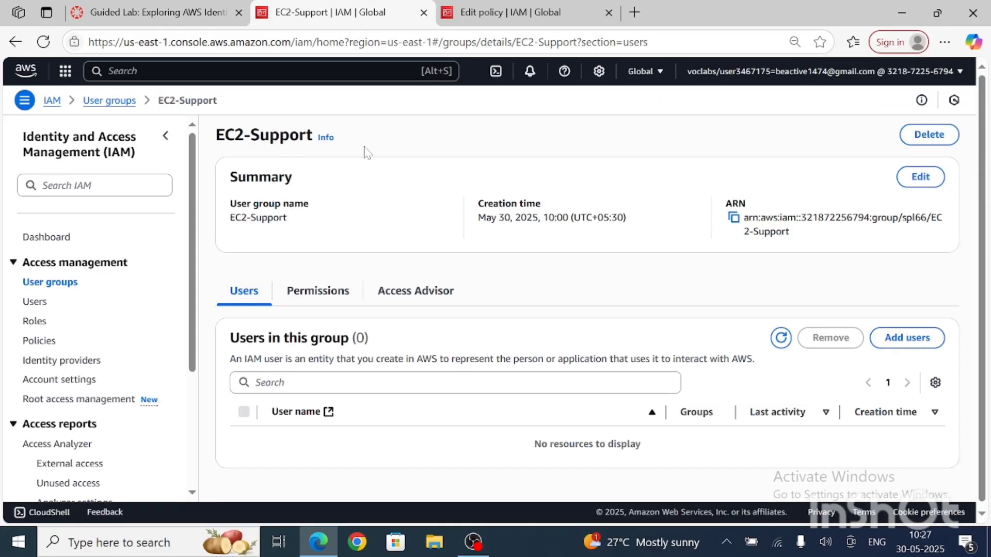
{"action": "left_click", "coordinate": [906, 338]}
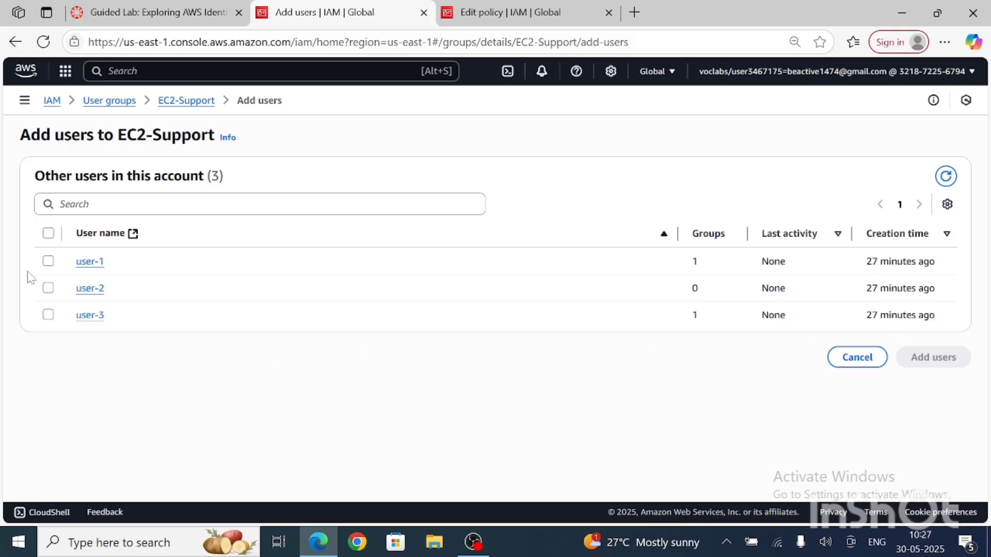
{"action": "left_click", "coordinate": [48, 288]}
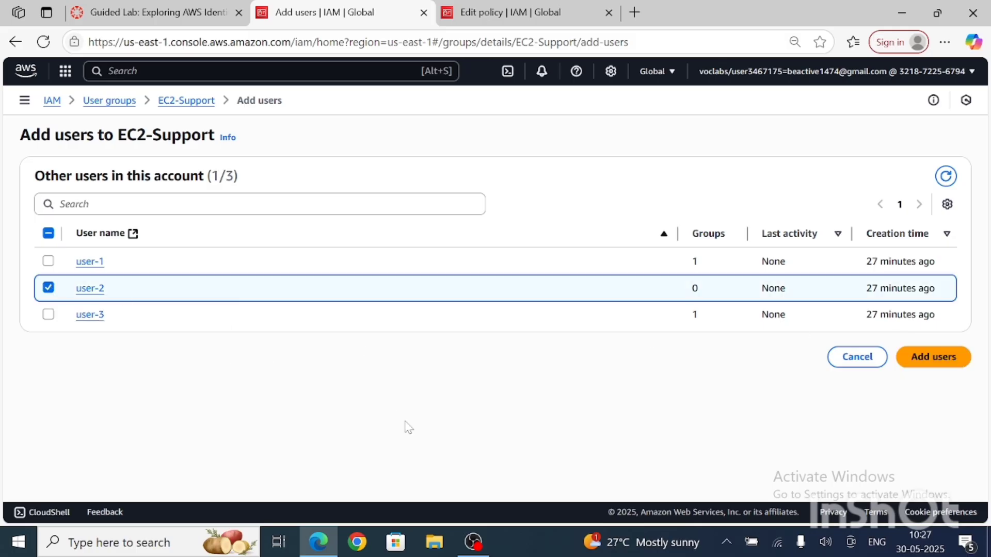
{"action": "left_click", "coordinate": [933, 357]}
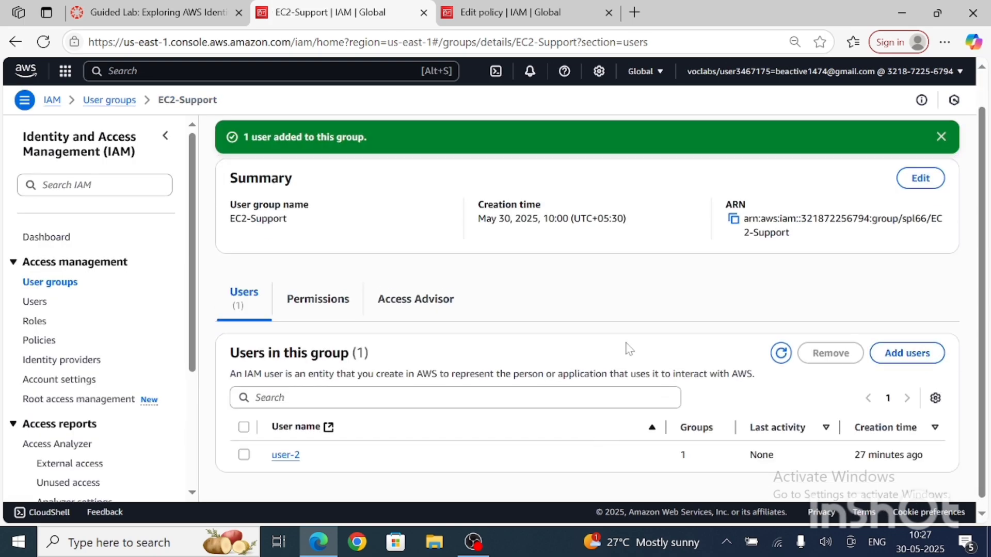
{"action": "left_click", "coordinate": [15, 43]}
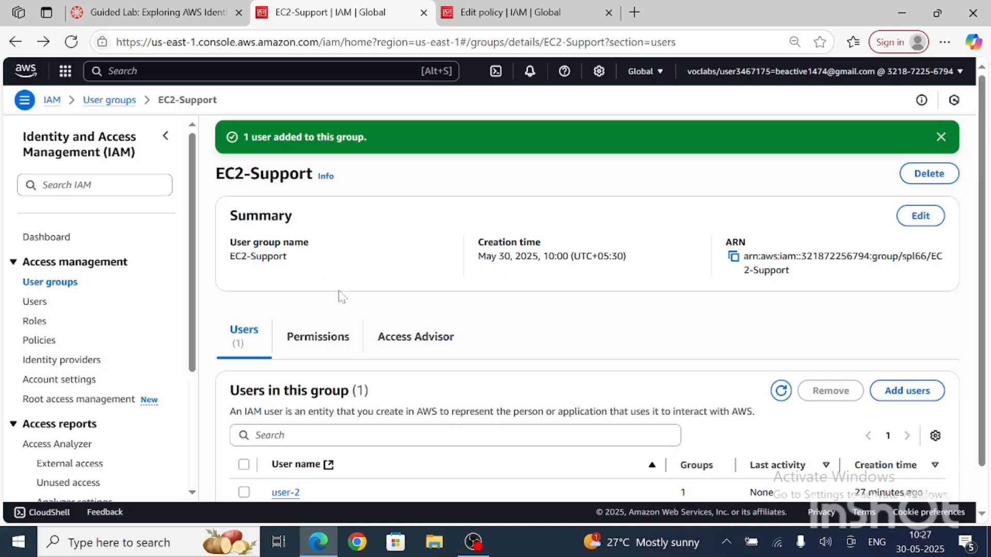
{"action": "left_click", "coordinate": [941, 139]}
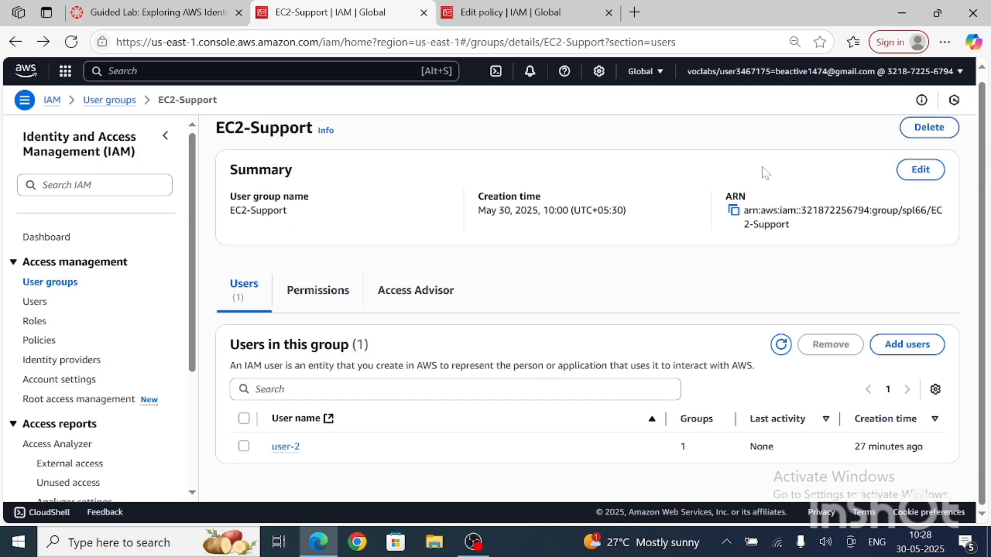
Step: Check the S3-Support group's members and the other account users available to add, without adding anyone
{"action": "left_click", "coordinate": [12, 42]}
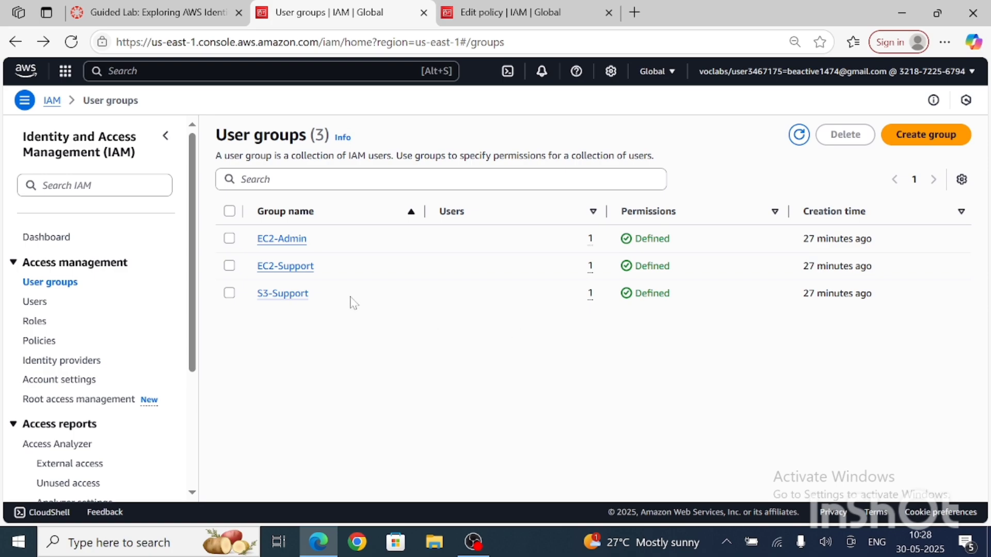
{"action": "left_click", "coordinate": [303, 298]}
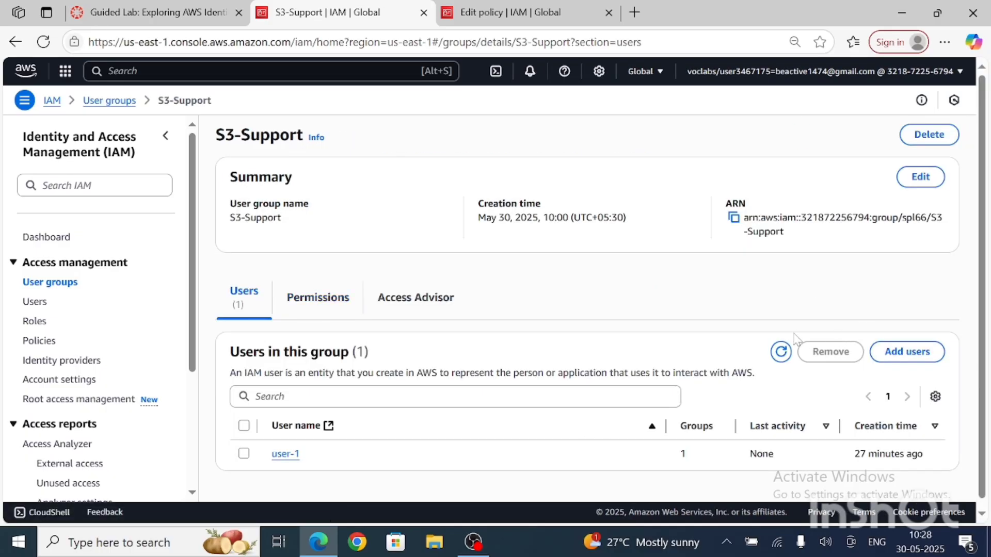
{"action": "left_click", "coordinate": [914, 356]}
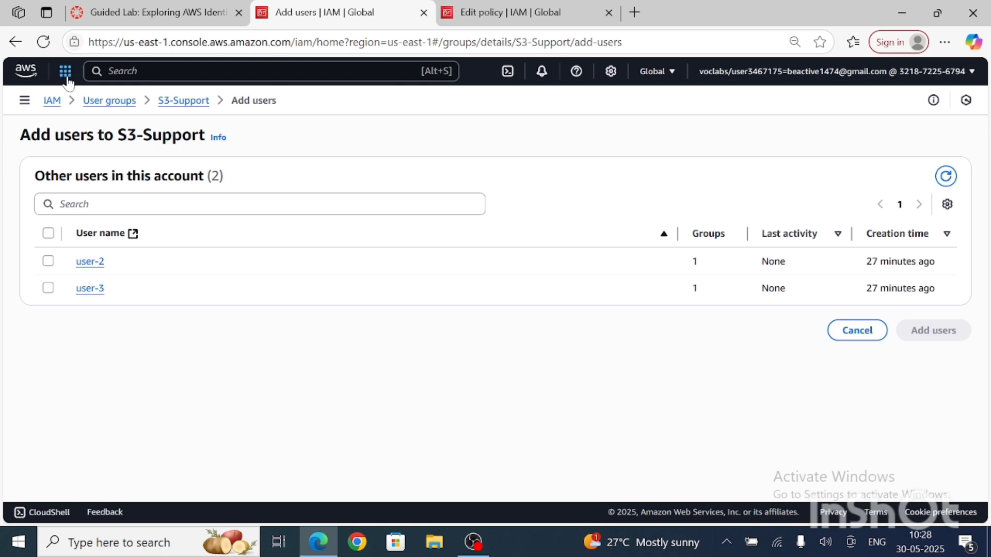
{"action": "left_click", "coordinate": [16, 42]}
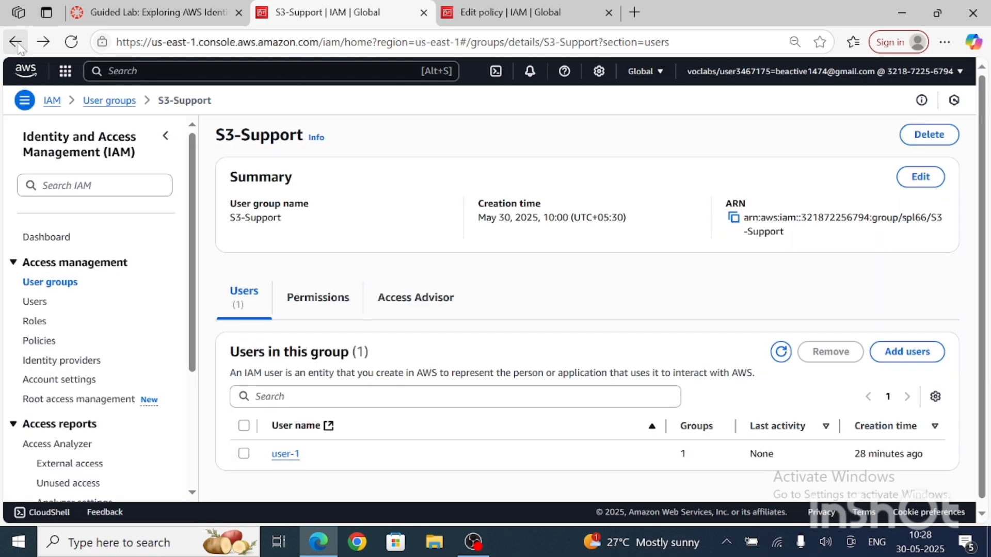
Step: Check the user groups list, and copy the sign-in URL for IAM users from the IAM dashboard
{"action": "scroll", "coordinate": [423, 458], "scroll_direction": "down", "scroll_amount": 1}
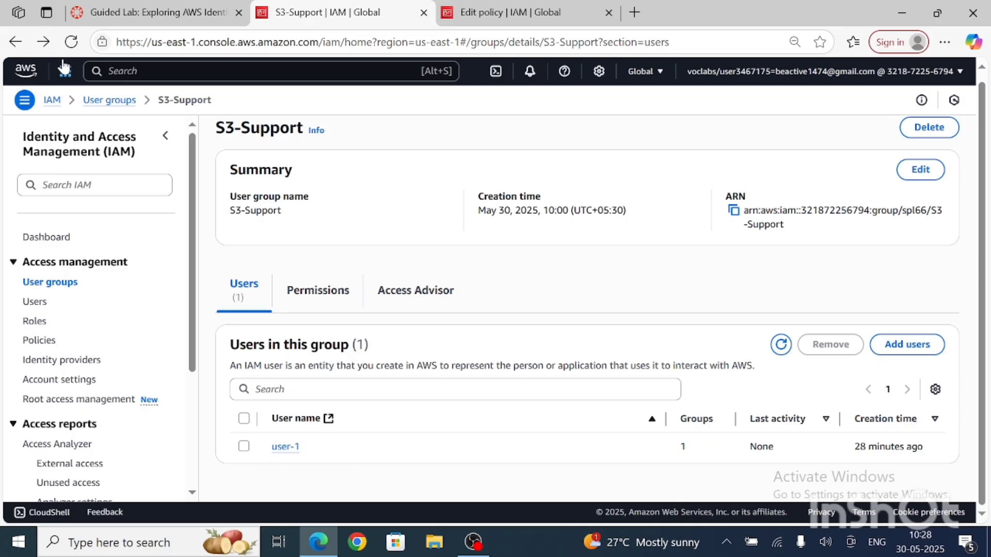
{"action": "left_click", "coordinate": [65, 283]}
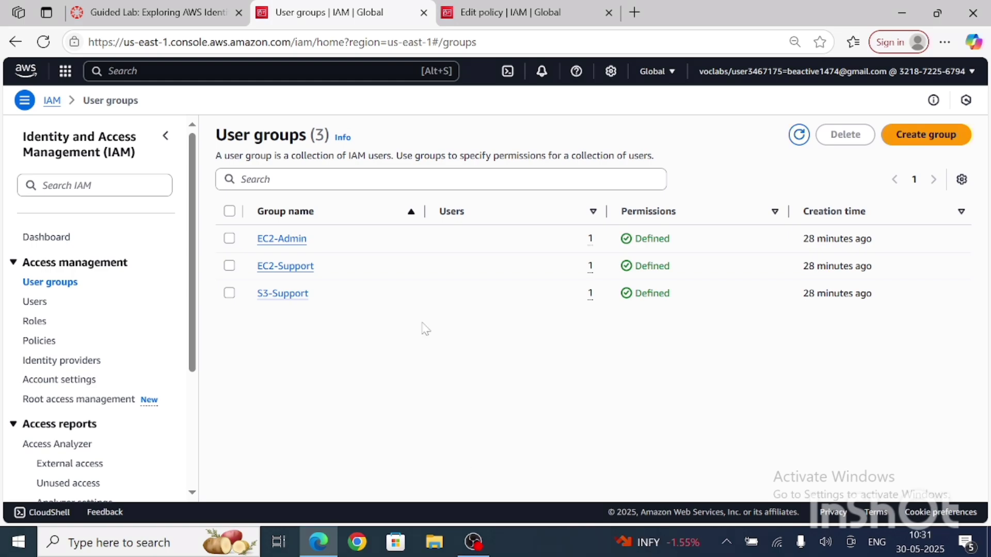
{"action": "left_click", "coordinate": [63, 239]}
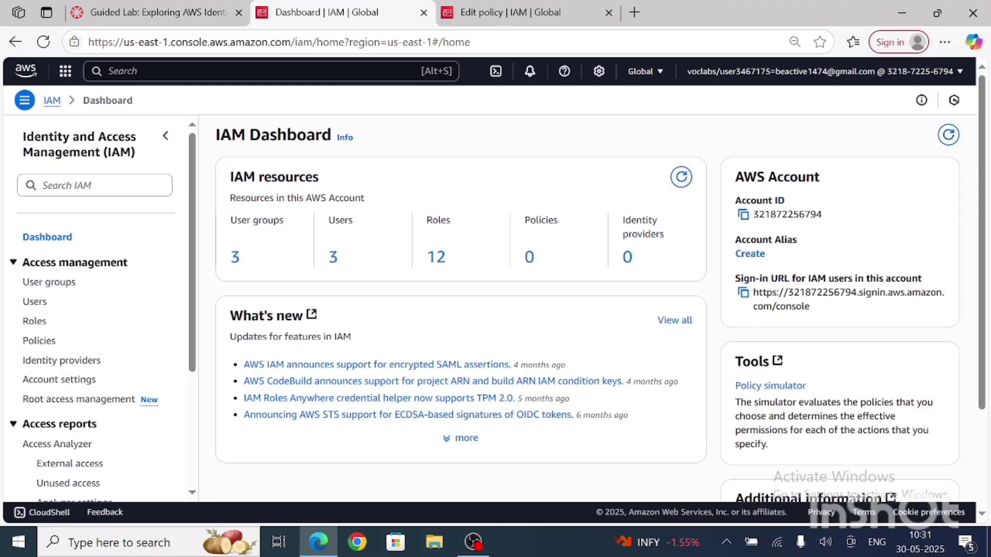
{"action": "left_click_drag", "start_coordinate": [740, 278], "coordinate": [930, 283]}
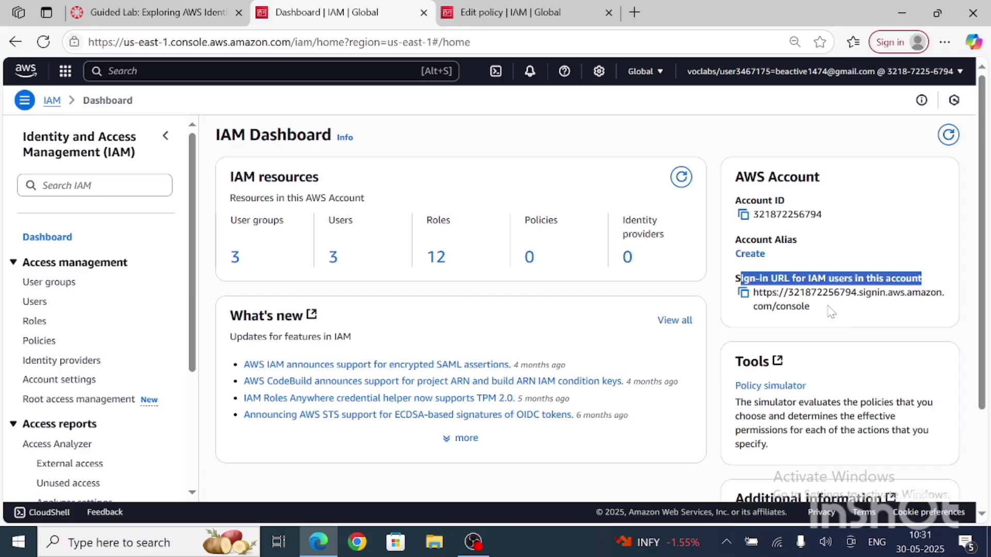
{"action": "left_click", "coordinate": [857, 324]}
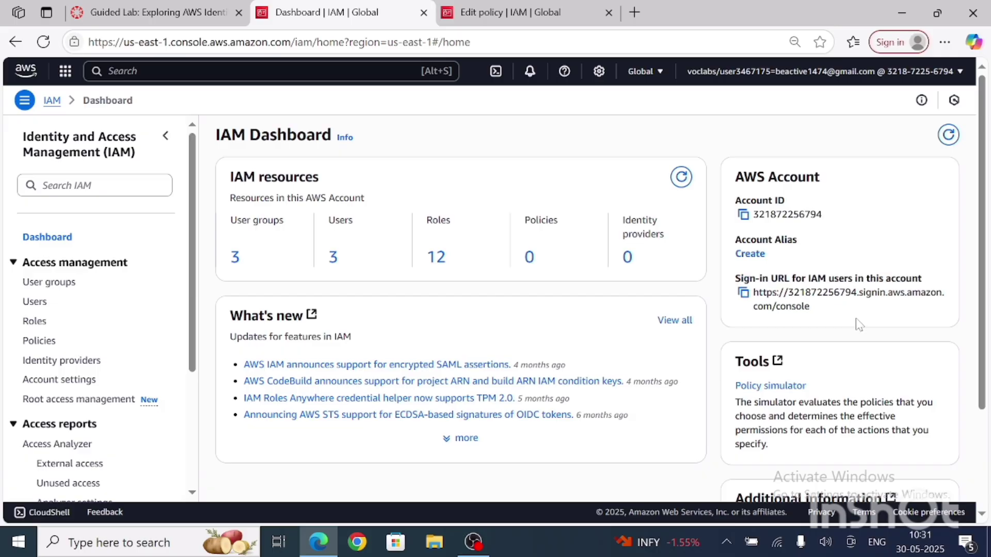
{"action": "left_click", "coordinate": [743, 293]}
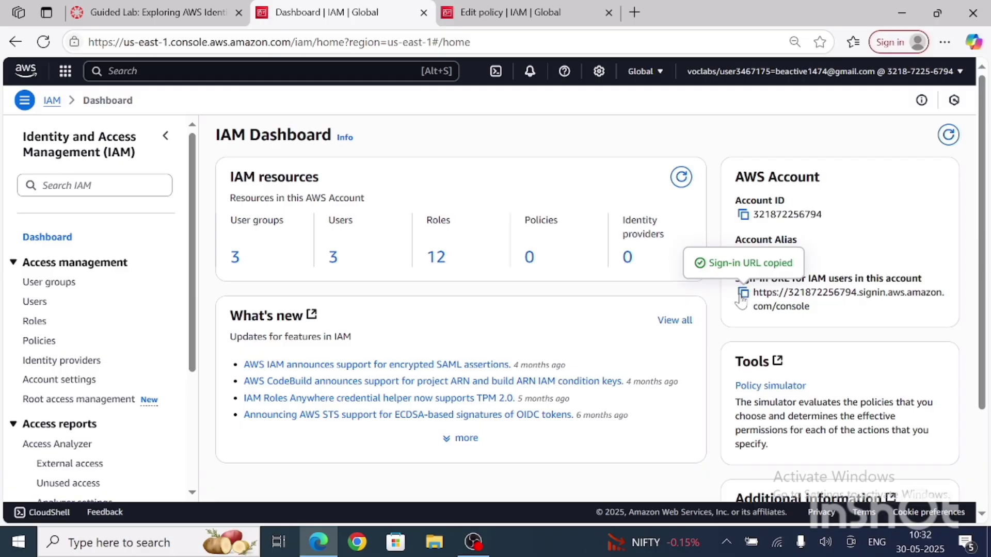
Step: Close the policy editor page and open the copied IAM sign-in URL in a new browser tab
{"action": "left_click", "coordinate": [609, 12]}
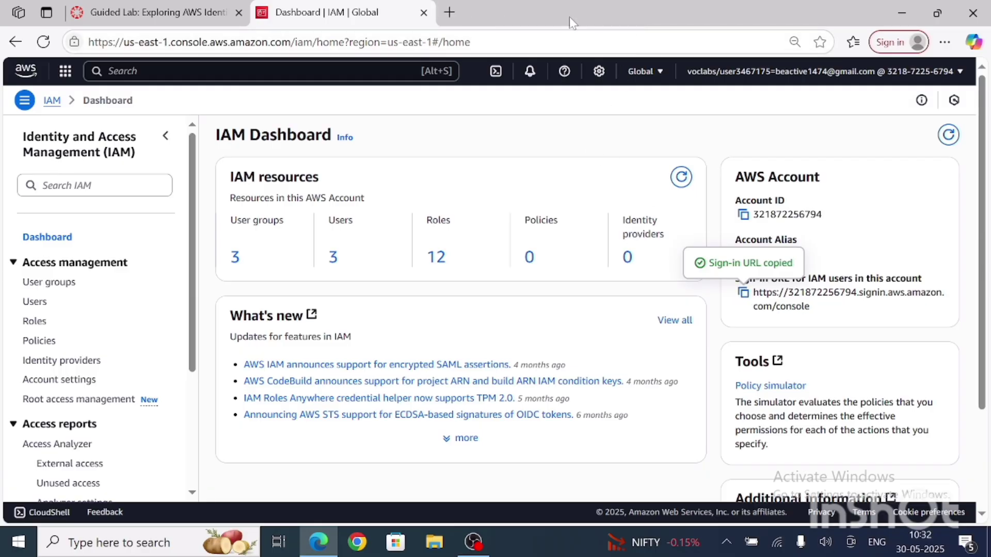
{"action": "left_click", "coordinate": [450, 12]}
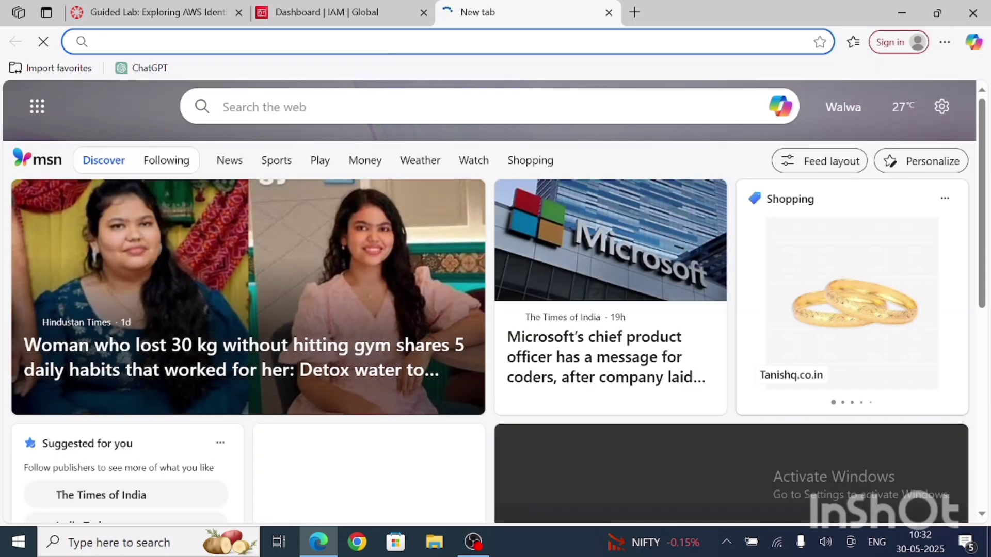
{"action": "left_click", "coordinate": [386, 43]}
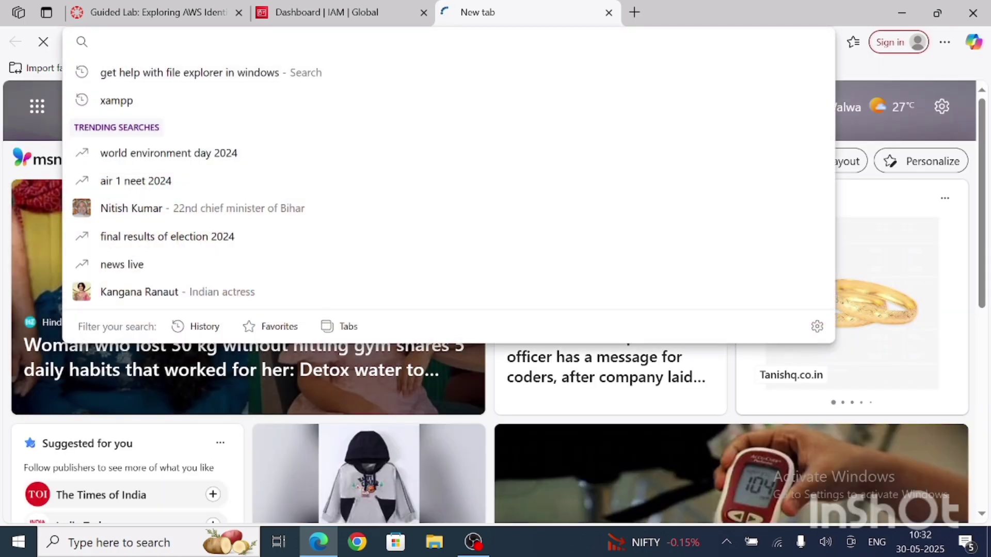
{"action": "key", "text": "ctrl+v"}
{"action": "key", "text": "Return"}
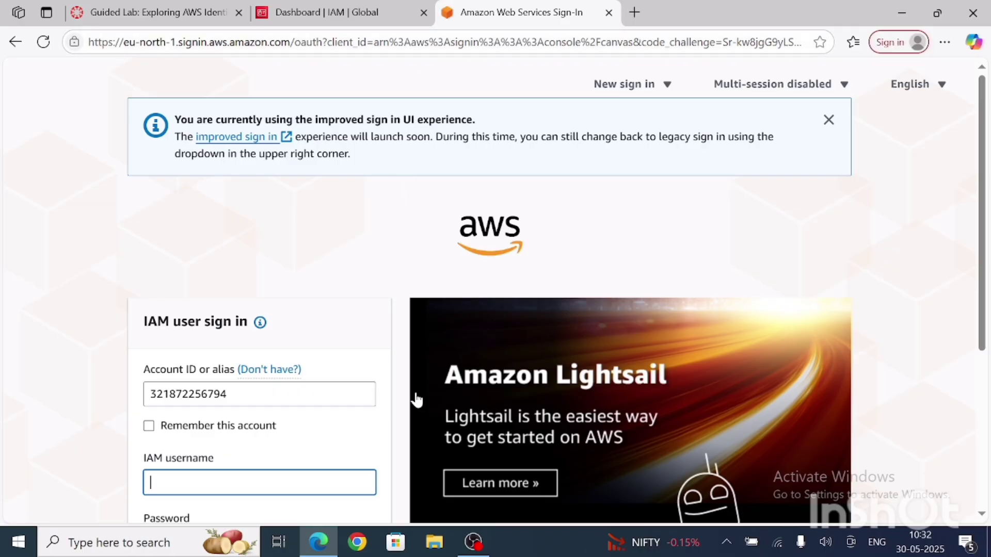
Step: Enter user-1 as the IAM username on the IAM user sign-in form
{"action": "scroll", "coordinate": [418, 419], "scroll_direction": "down", "scroll_amount": 5}
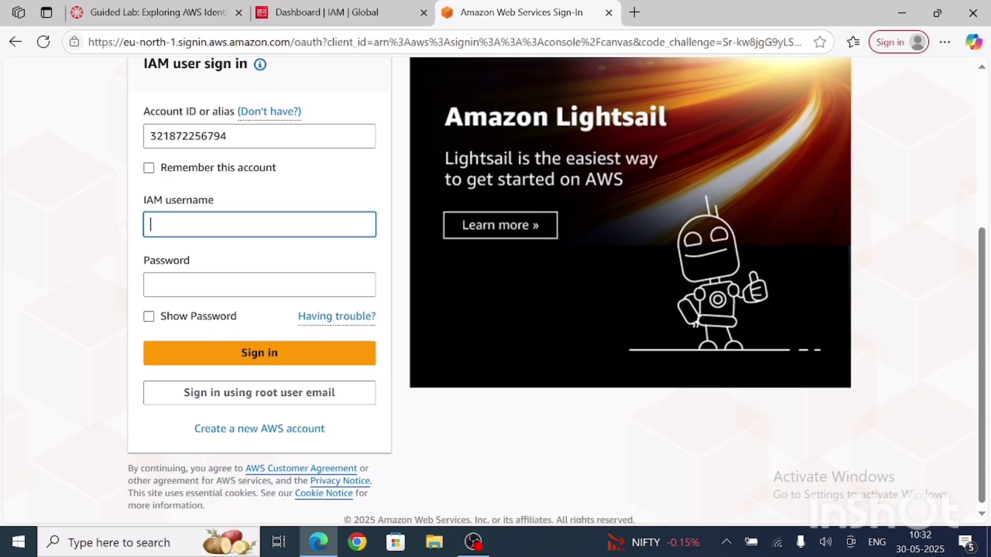
{"action": "scroll", "coordinate": [310, 248], "scroll_direction": "up", "scroll_amount": 1}
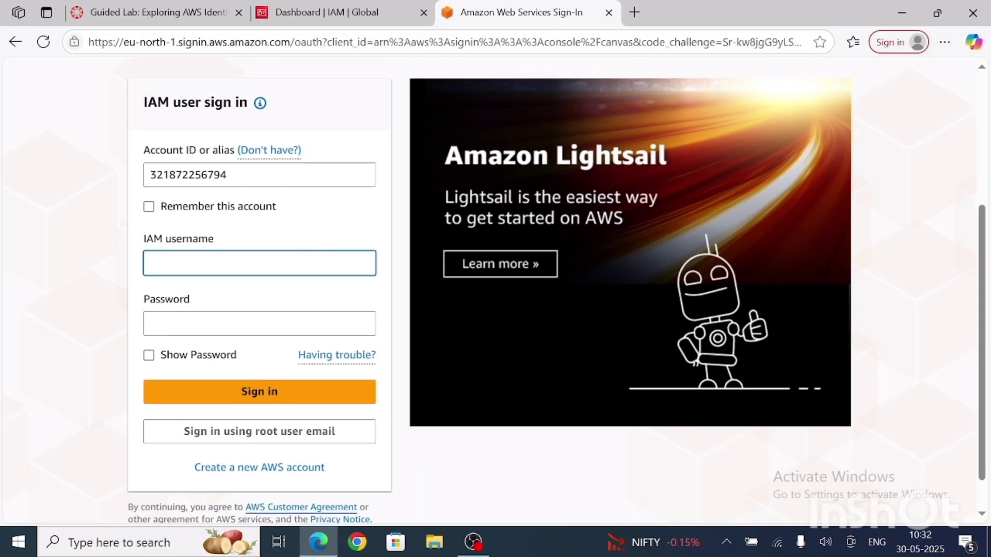
{"action": "left_click", "coordinate": [226, 261]}
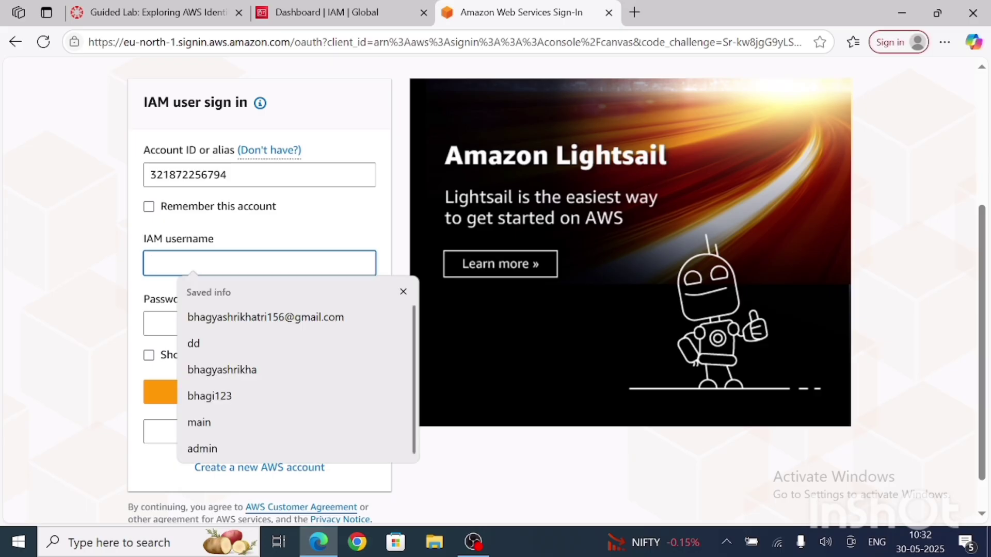
{"action": "type", "text": "us"}
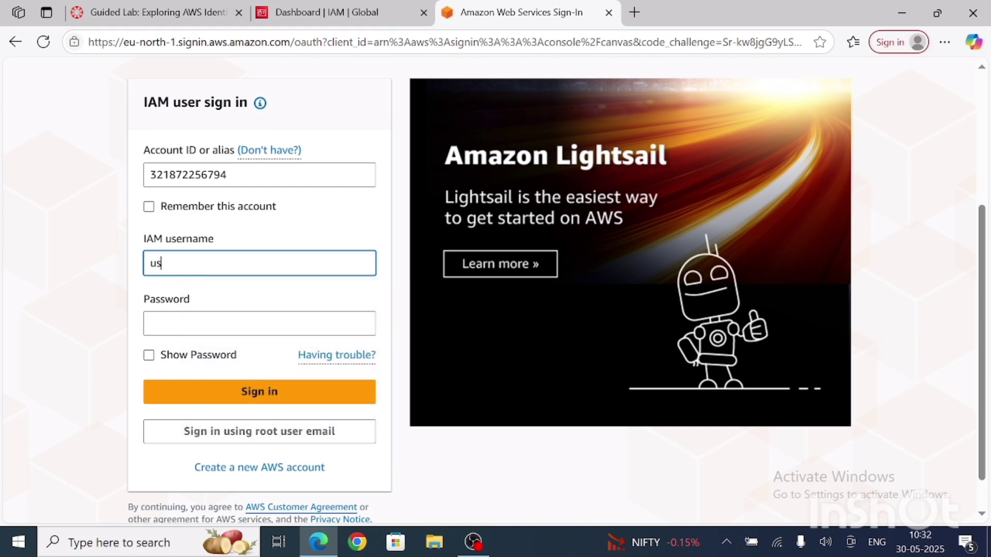
{"action": "type", "text": "er-1"}
Step: Enter user-1's password, reveal it to check it, sign in, and dismiss the browser's offer to save it
{"action": "left_click", "coordinate": [259, 323]}
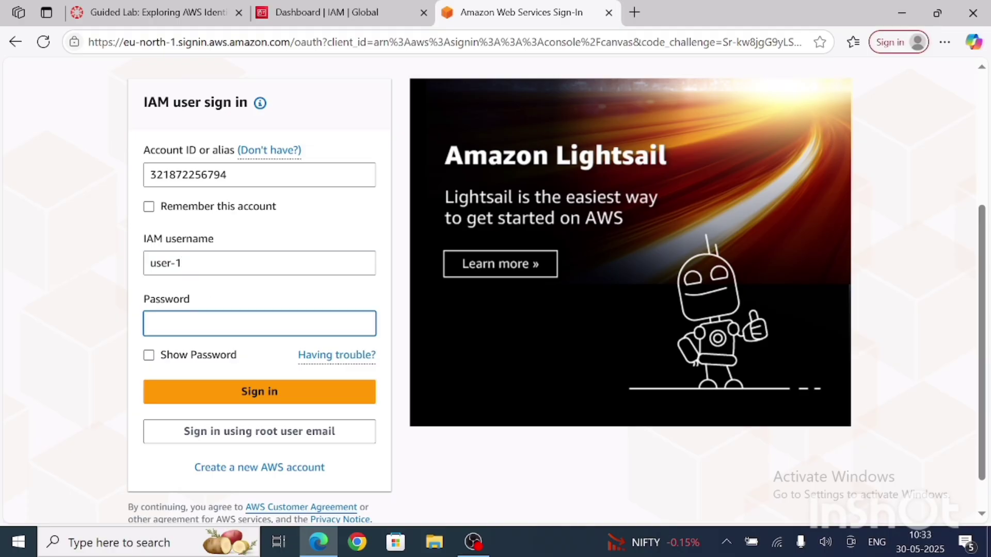
{"action": "type", "text": "•••"}
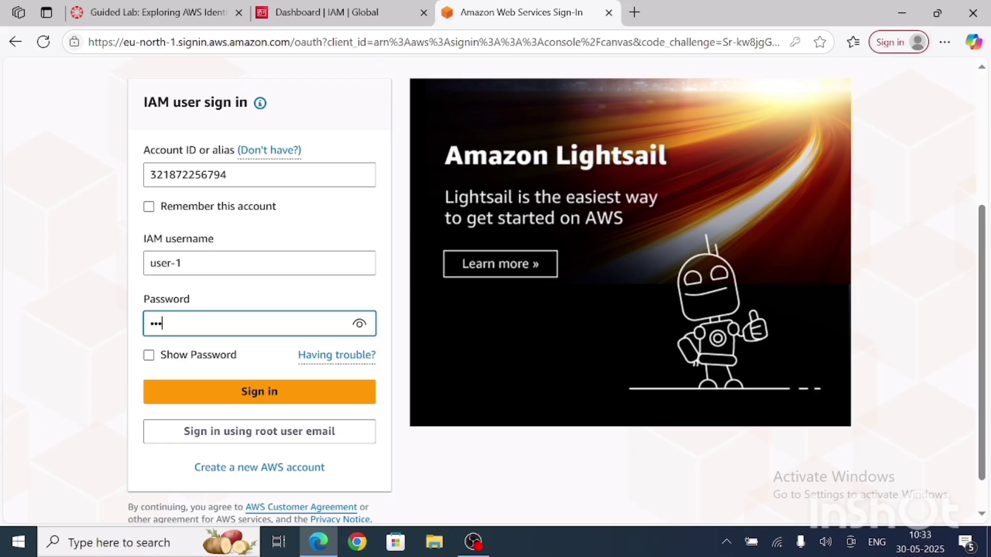
{"action": "type", "text": "••"}
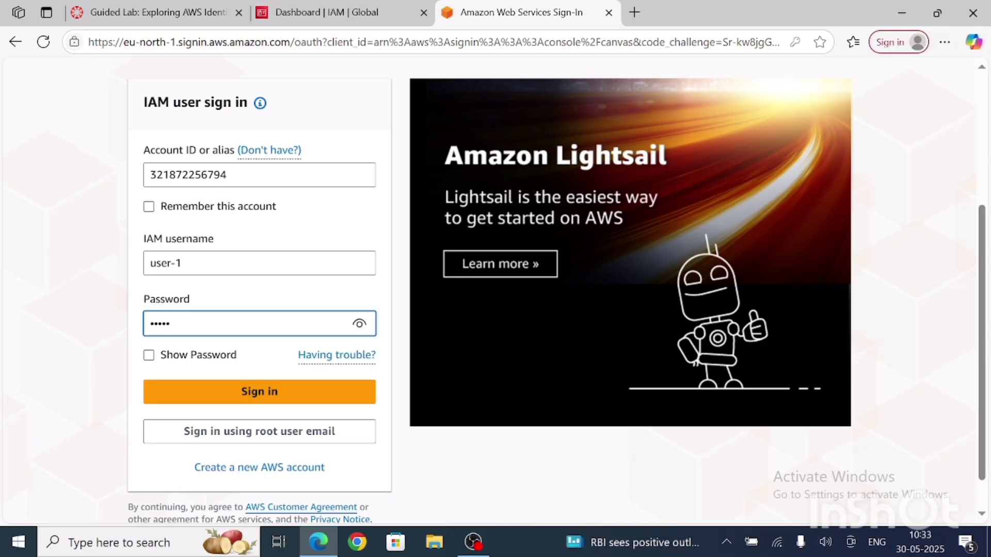
{"action": "type", "text": "••••••••"}
{"action": "left_click", "coordinate": [360, 323]}
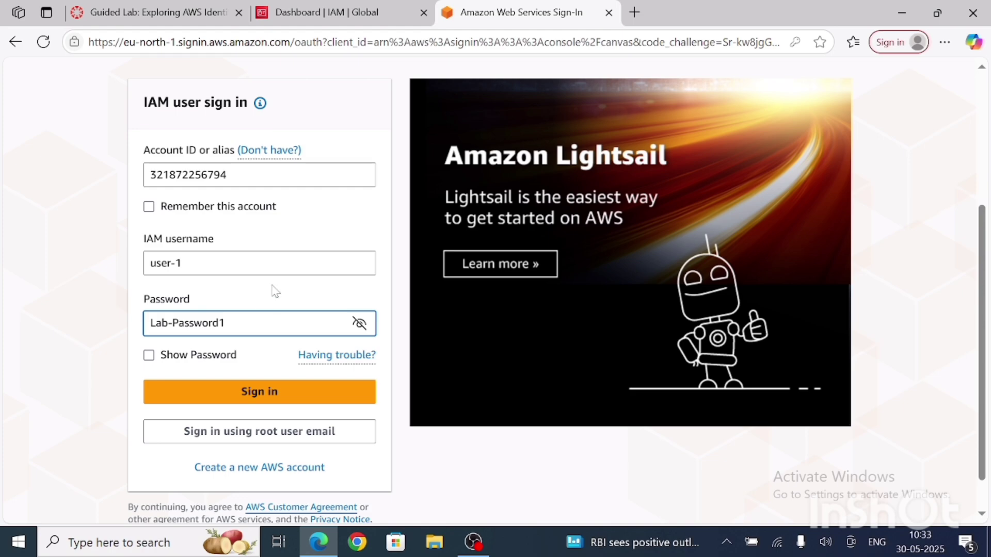
{"action": "scroll", "coordinate": [275, 291], "scroll_direction": "down", "scroll_amount": 1}
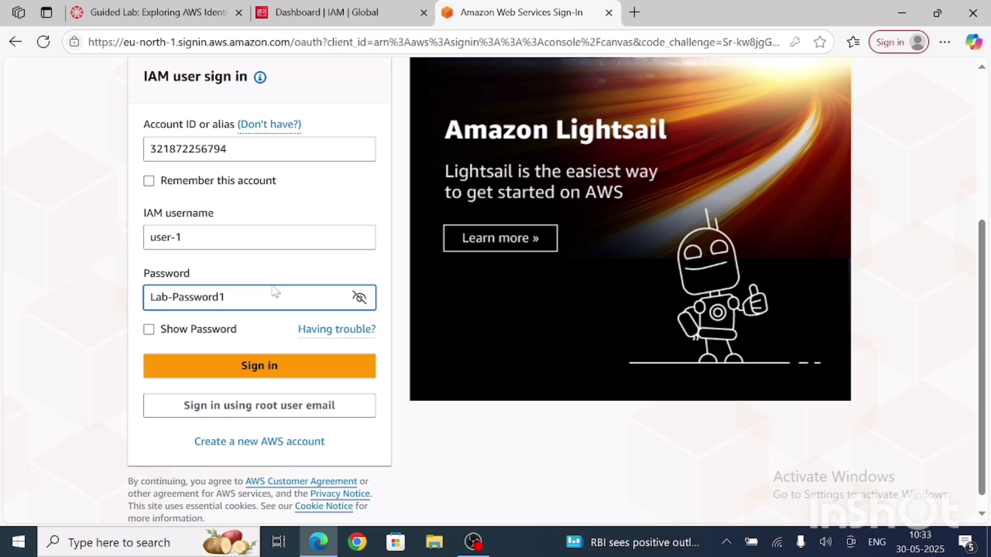
{"action": "left_click", "coordinate": [252, 367]}
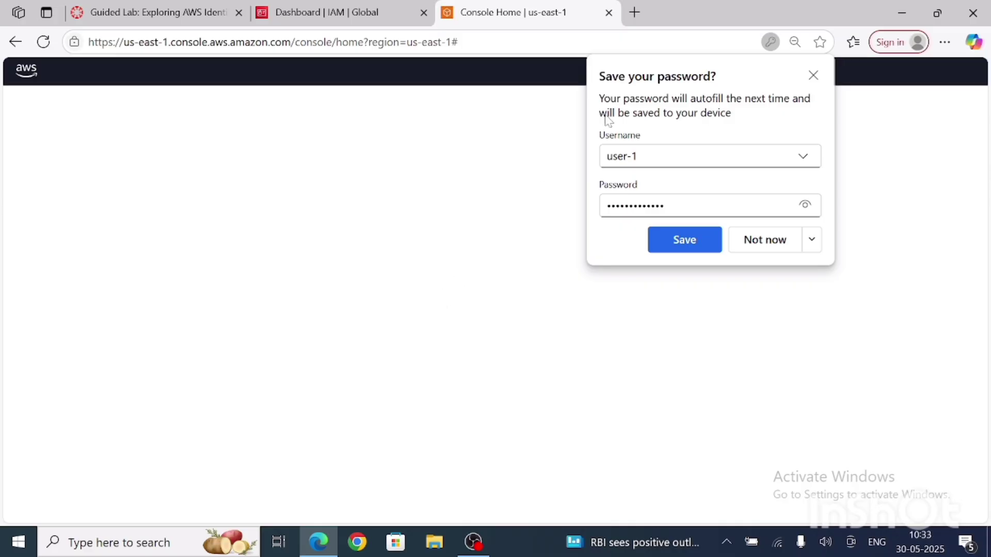
{"action": "left_click", "coordinate": [813, 76]}
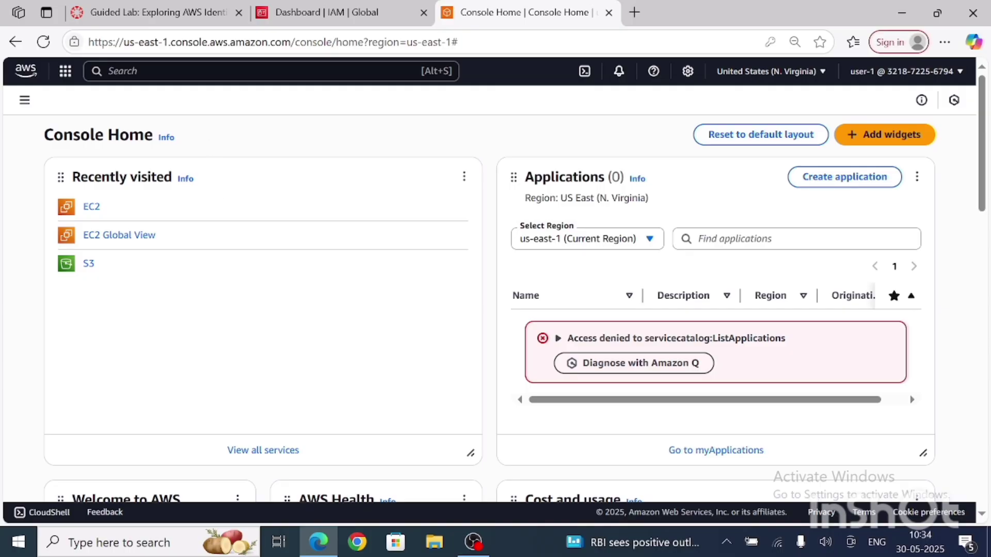
Step: Open the lab's S3 bucket as user-1 and review its permissions and bucket policy
{"action": "left_click", "coordinate": [89, 266]}
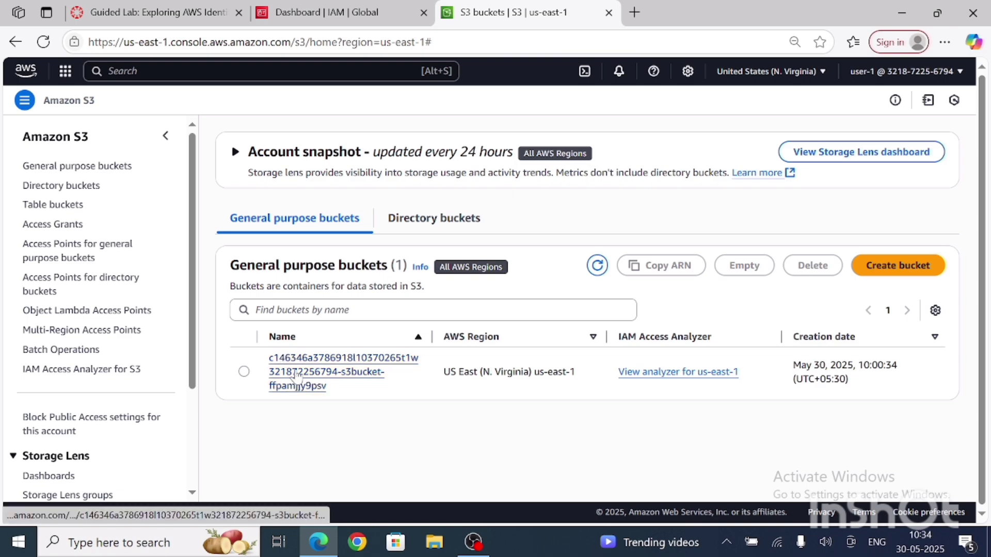
{"action": "left_click", "coordinate": [328, 374]}
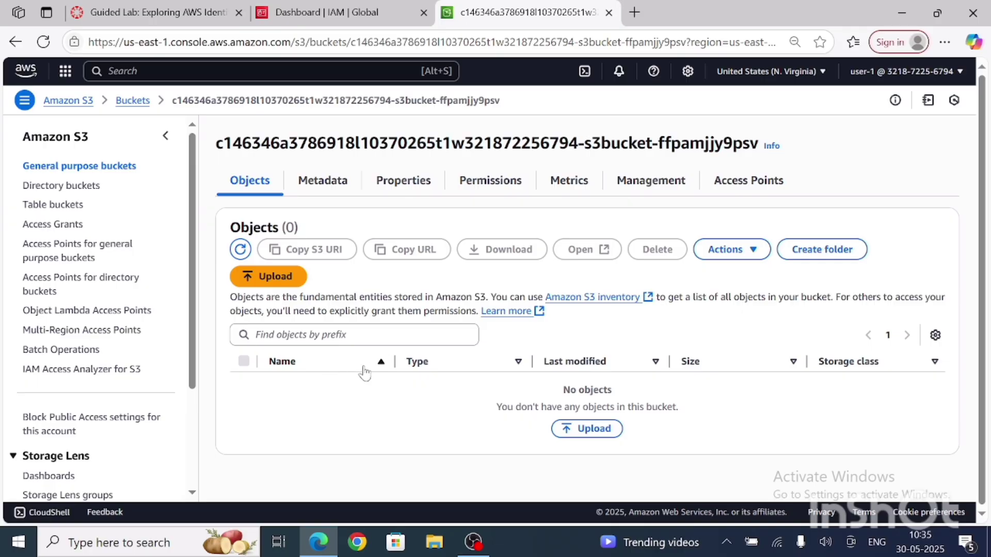
{"action": "left_click", "coordinate": [492, 182]}
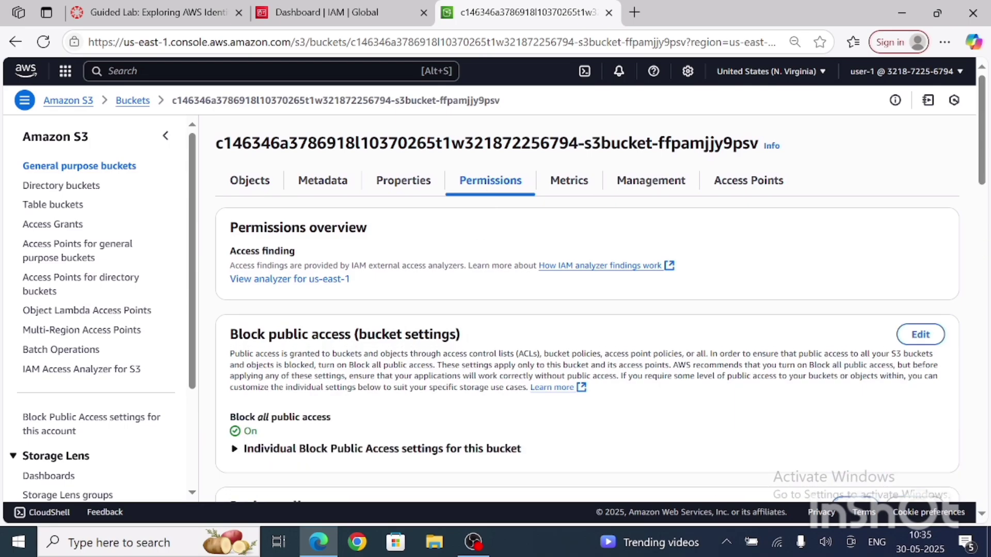
{"action": "scroll", "coordinate": [587, 310], "scroll_direction": "down", "scroll_amount": 10}
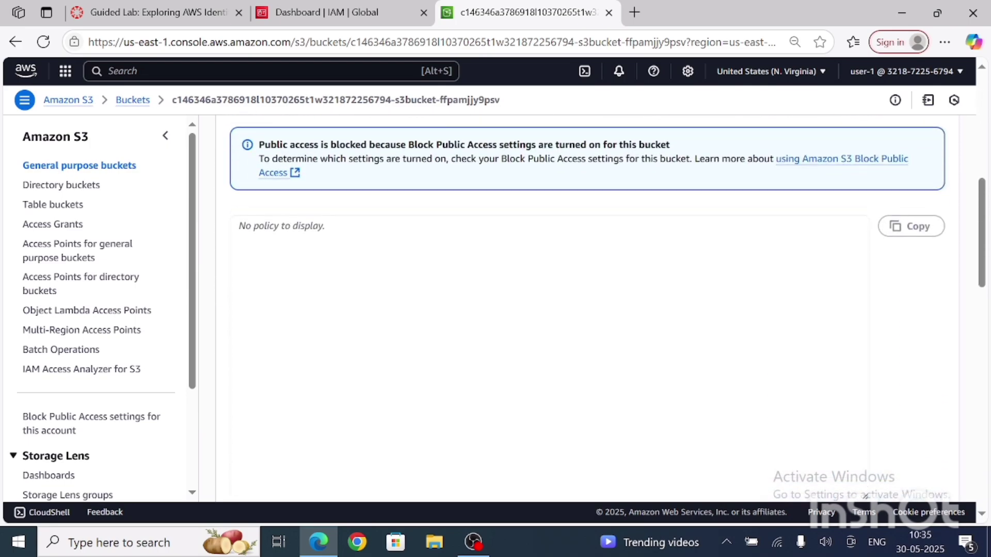
{"action": "scroll", "coordinate": [587, 310], "scroll_direction": "up", "scroll_amount": 10}
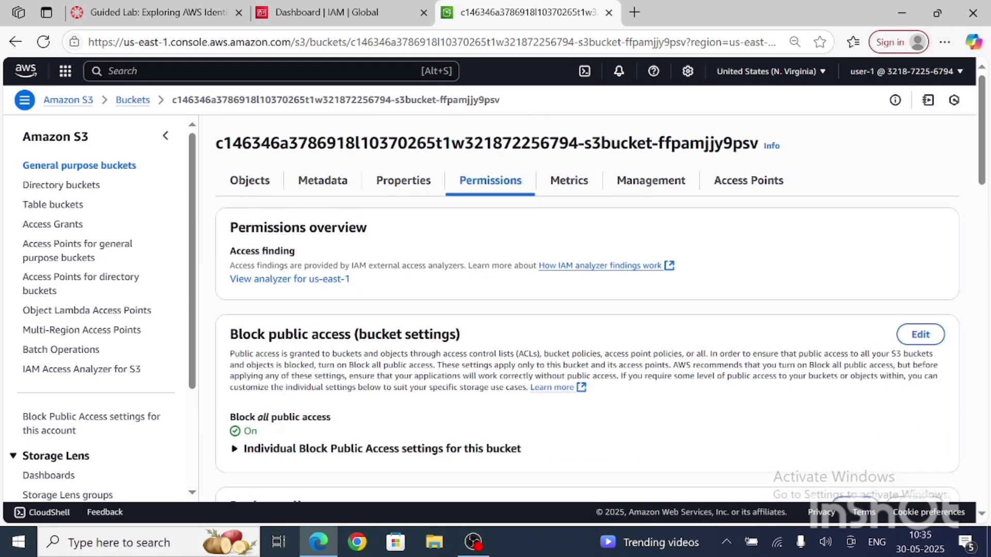
Step: Review the S3 bucket's metrics and its lifecycle and replication rules, and return to its object list
{"action": "left_click", "coordinate": [573, 183]}
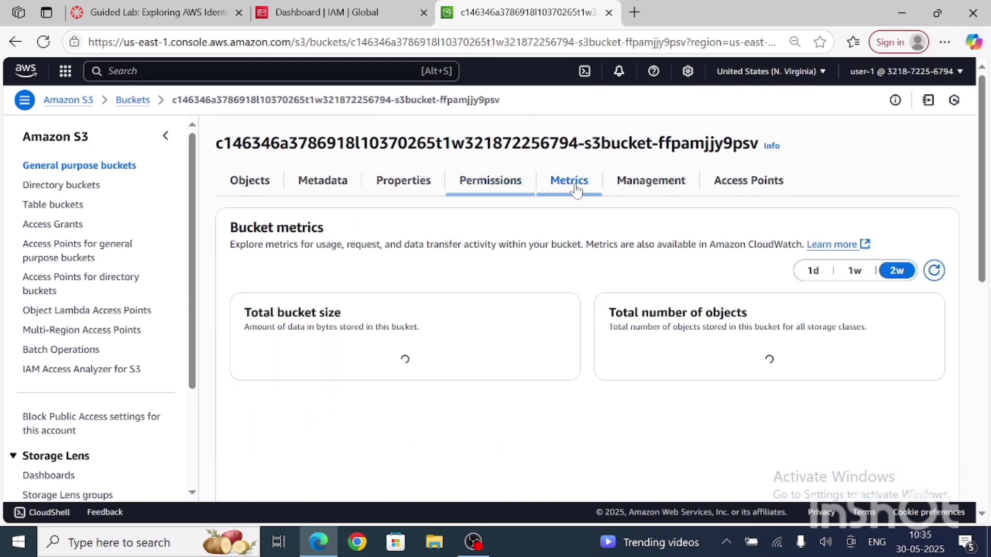
{"action": "left_click", "coordinate": [669, 191]}
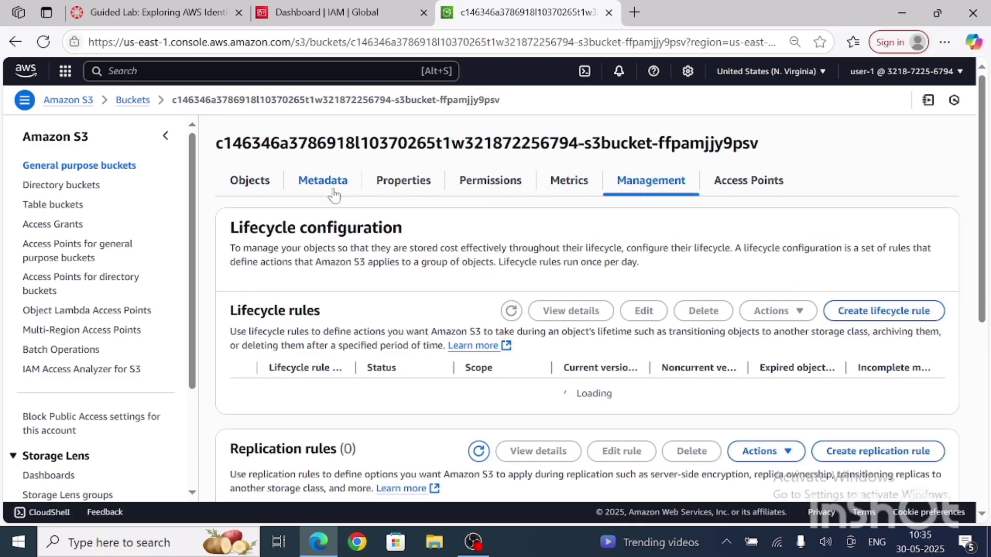
{"action": "scroll", "coordinate": [366, 196], "scroll_direction": "down", "scroll_amount": 4}
{"action": "scroll", "coordinate": [366, 196], "scroll_direction": "up", "scroll_amount": 4}
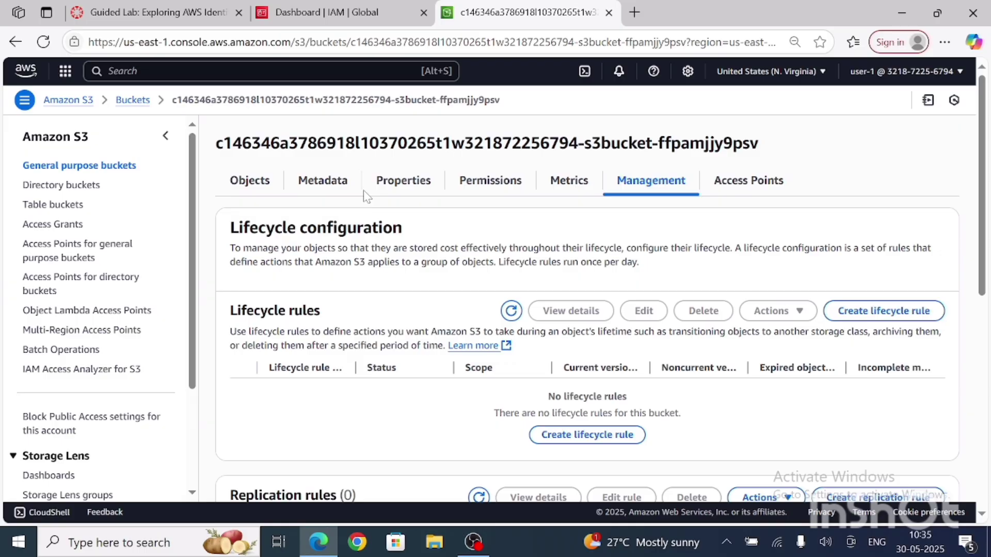
{"action": "scroll", "coordinate": [367, 197], "scroll_direction": "down", "scroll_amount": 2}
{"action": "scroll", "coordinate": [367, 197], "scroll_direction": "up", "scroll_amount": 2}
{"action": "left_click", "coordinate": [245, 189]}
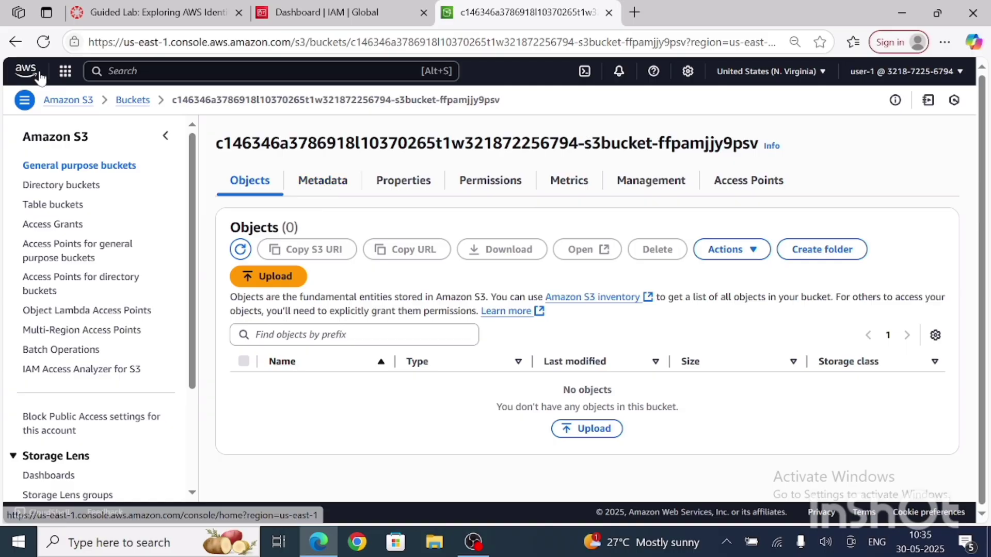
Step: Dismiss the signed-out notice on the IAM dashboard and return to the S3 bucket page
{"action": "left_click", "coordinate": [16, 42]}
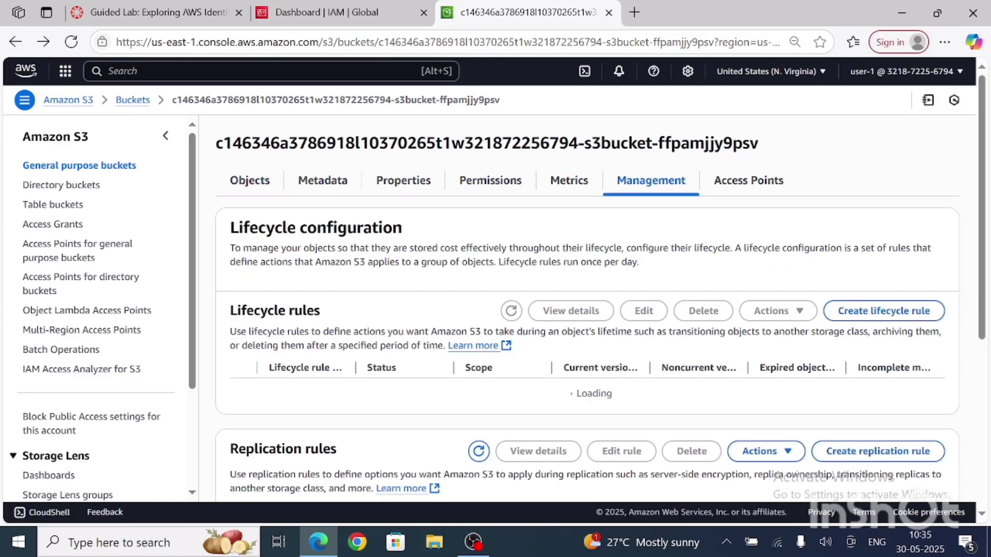
{"action": "left_click", "coordinate": [370, 10]}
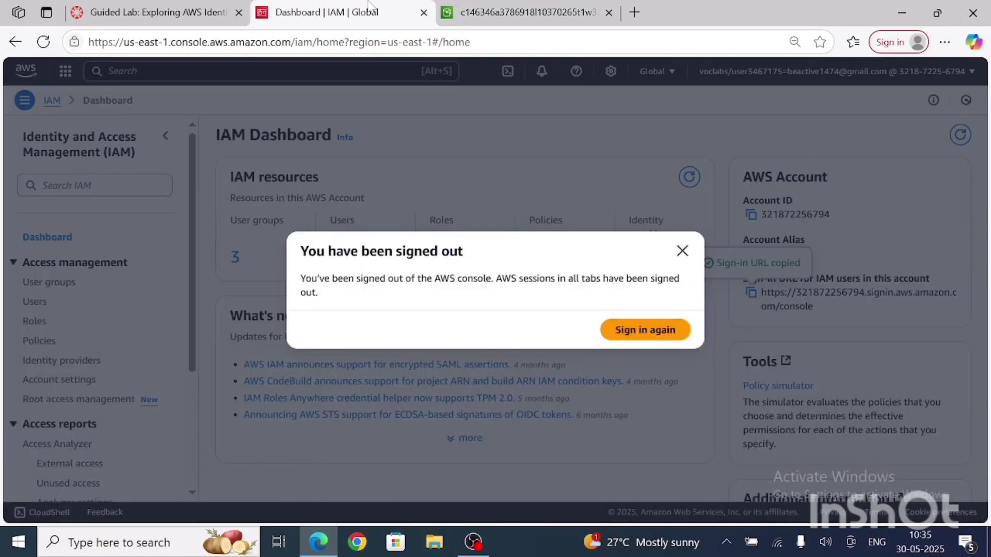
{"action": "left_click", "coordinate": [682, 252]}
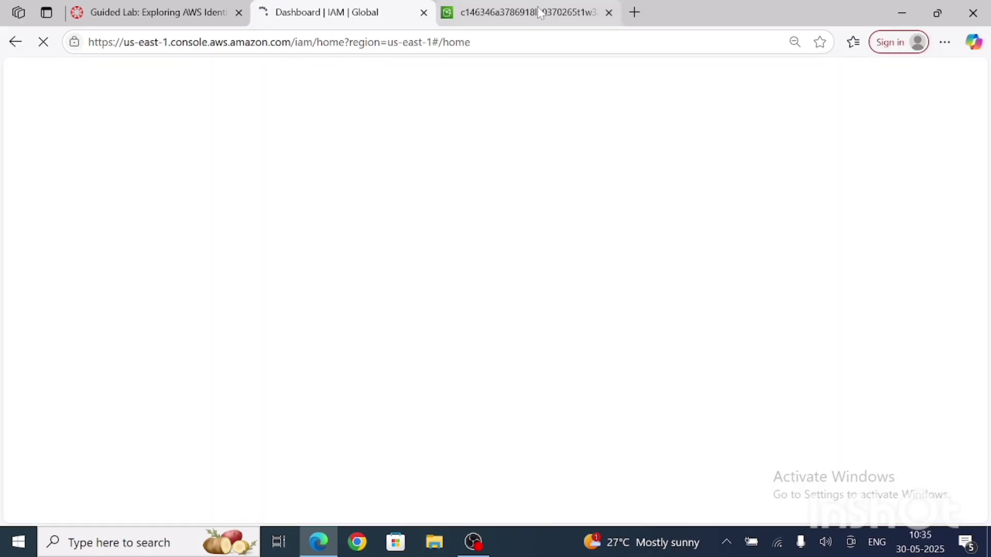
{"action": "left_click", "coordinate": [540, 13]}
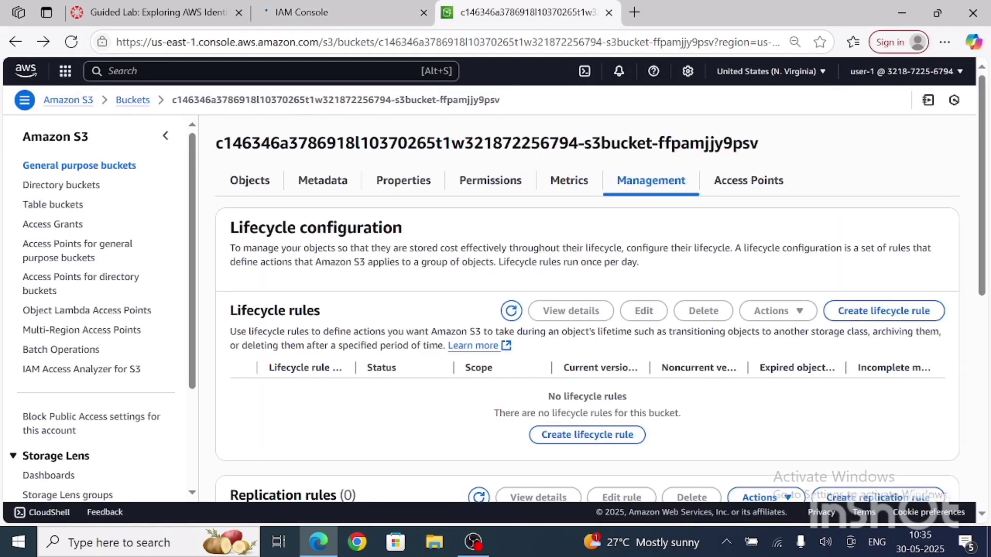
Step: Look over the S3 bucket's permissions and object ownership once more, and return to the general purpose buckets list
{"action": "left_click", "coordinate": [12, 46]}
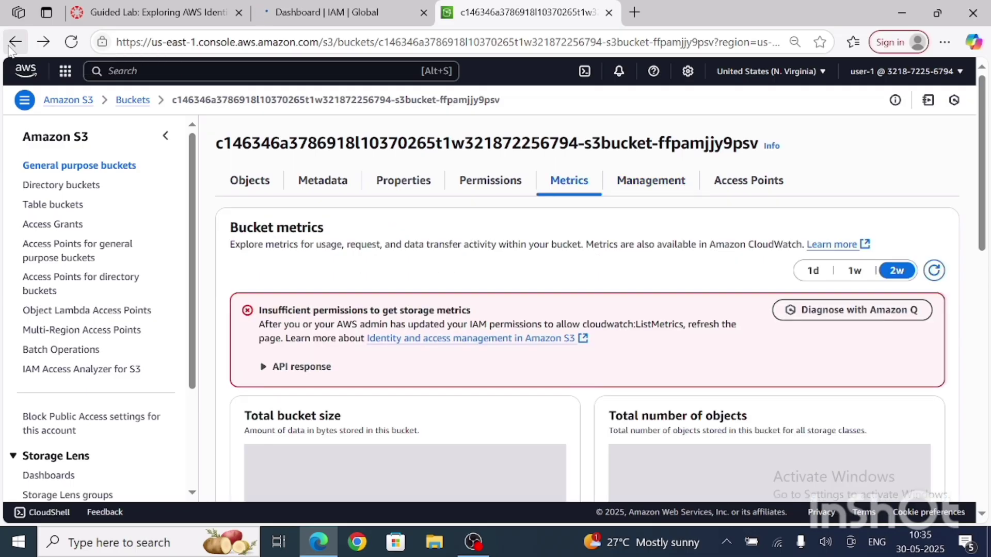
{"action": "left_click", "coordinate": [11, 45]}
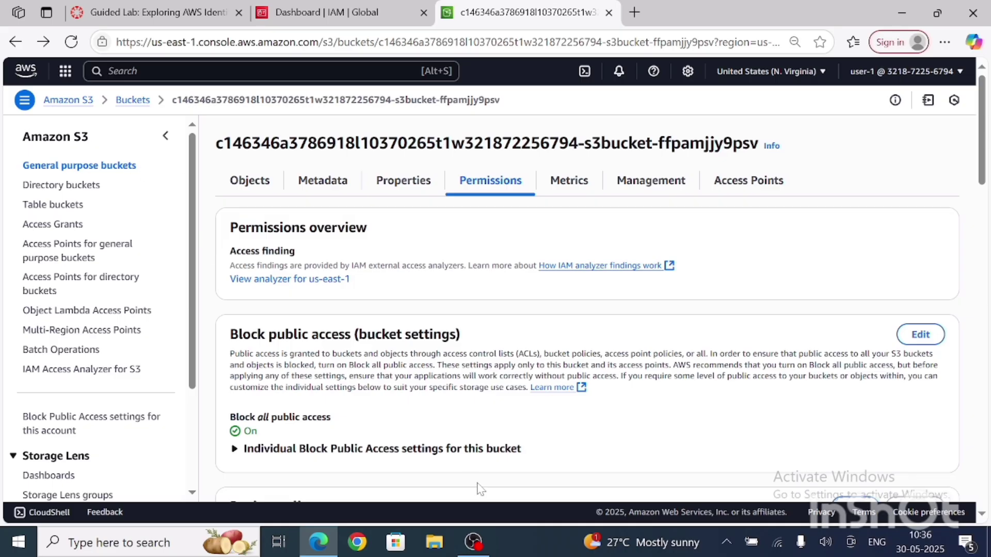
{"action": "scroll", "coordinate": [480, 490], "scroll_direction": "down", "scroll_amount": 10}
{"action": "scroll", "coordinate": [480, 491], "scroll_direction": "down", "scroll_amount": 2}
{"action": "scroll", "coordinate": [480, 491], "scroll_direction": "up", "scroll_amount": 3}
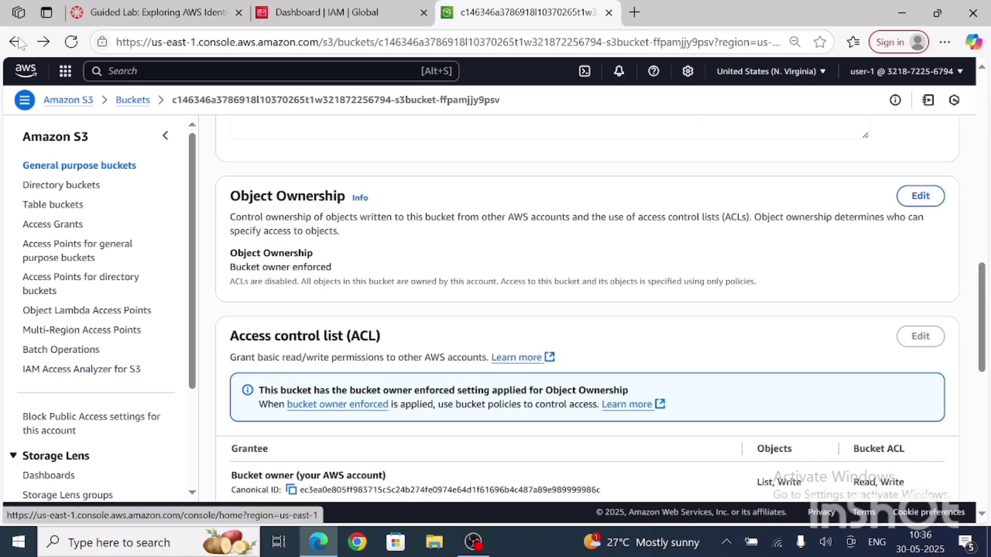
{"action": "left_click", "coordinate": [16, 44]}
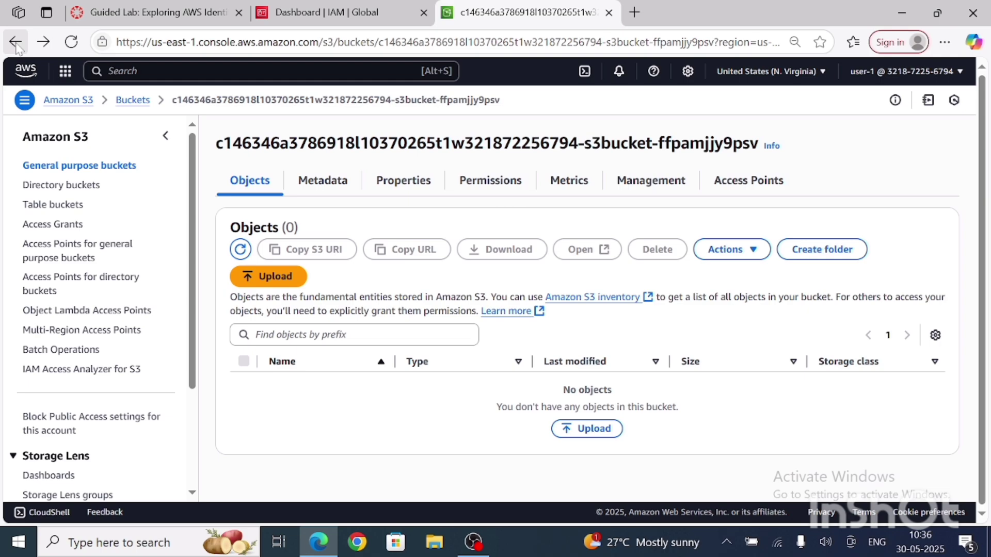
{"action": "left_click", "coordinate": [15, 43]}
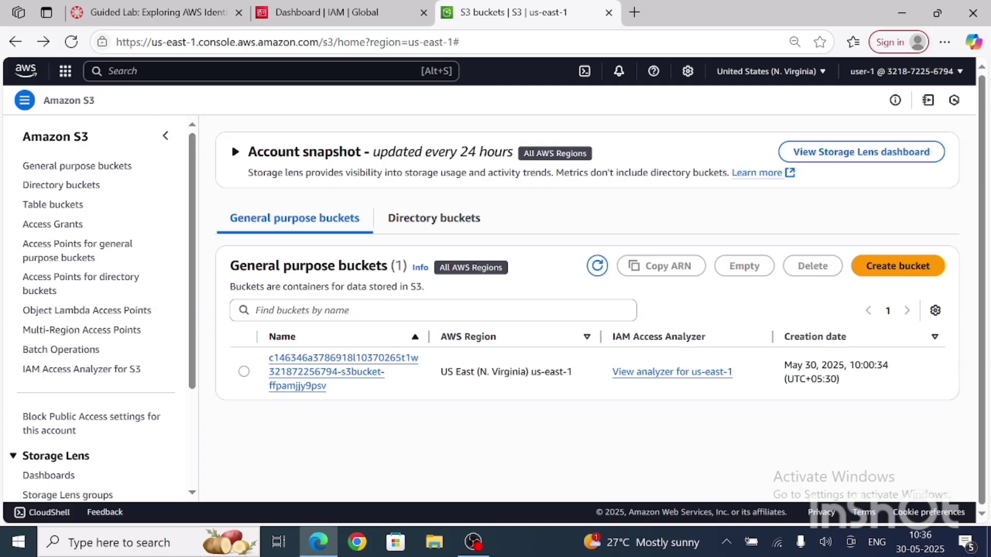
Step: Search the console for ec2 and open the EC2 Instances list to test user-1's access
{"action": "key", "text": "alt+s"}
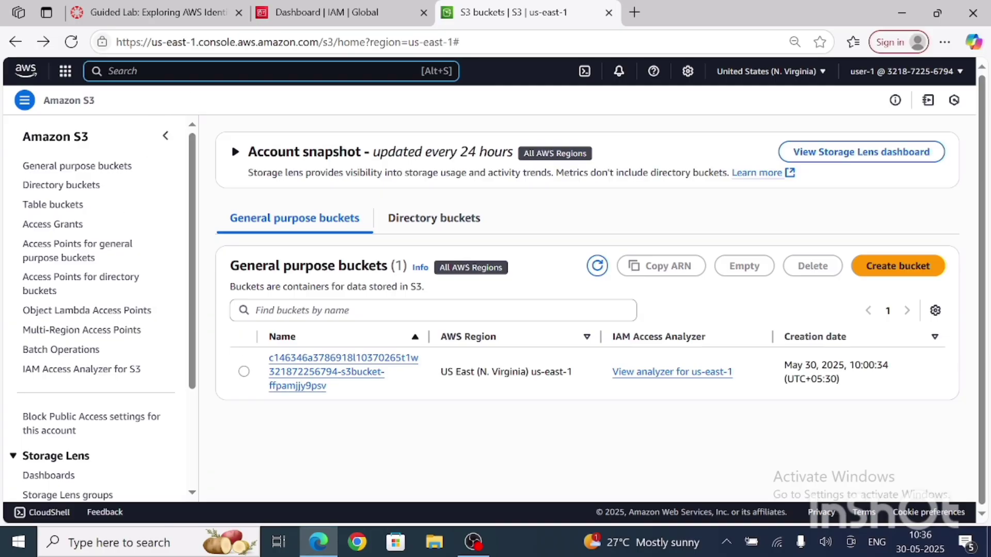
{"action": "type", "text": "ec2"}
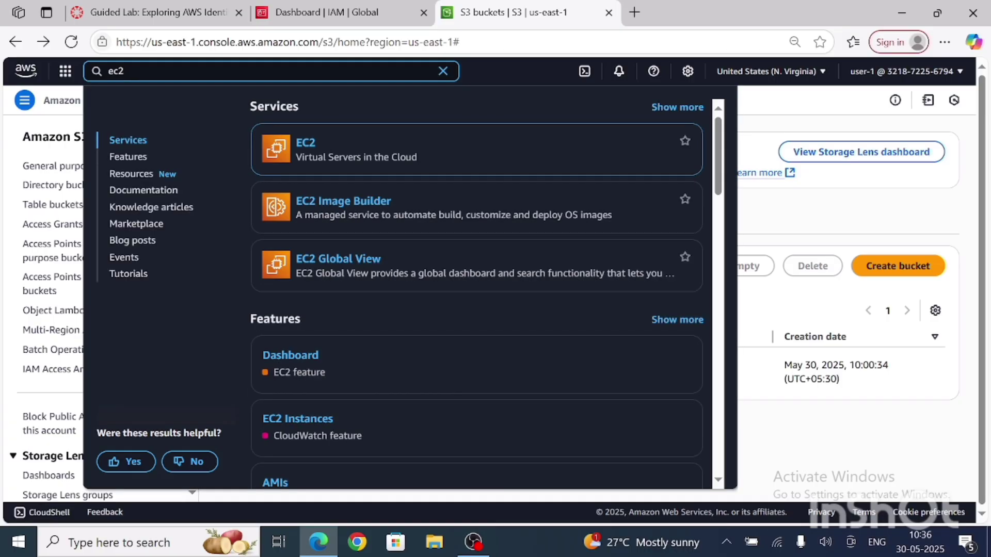
{"action": "left_click", "coordinate": [302, 150]}
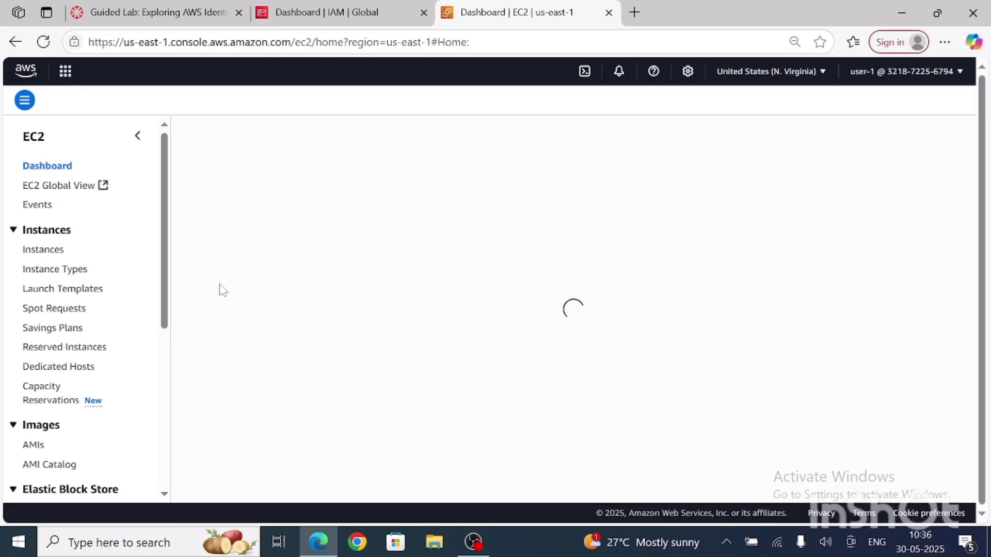
{"action": "left_click", "coordinate": [51, 252]}
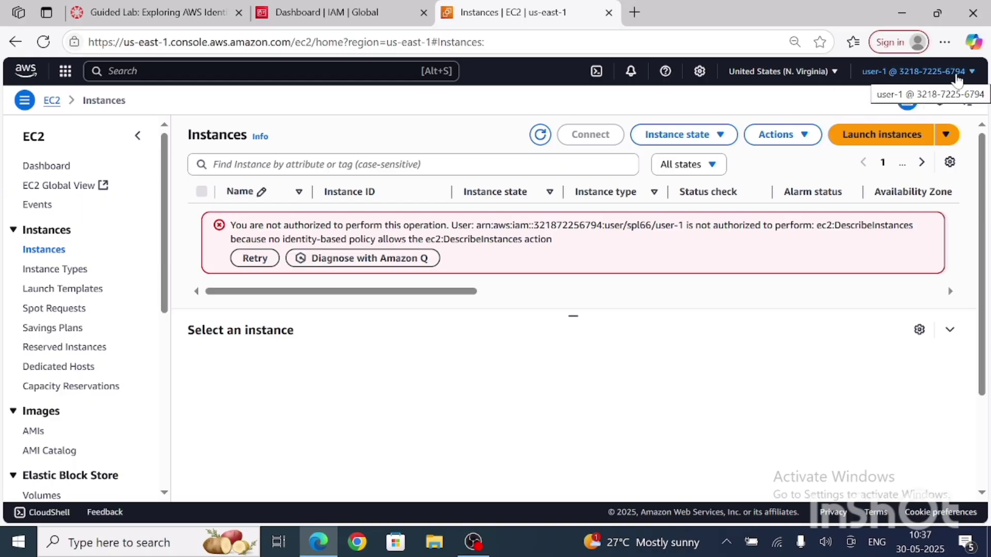
Step: Sign user-1 out of the console and dismiss the Explainer introduction on the AWS page
{"action": "left_click", "coordinate": [956, 77]}
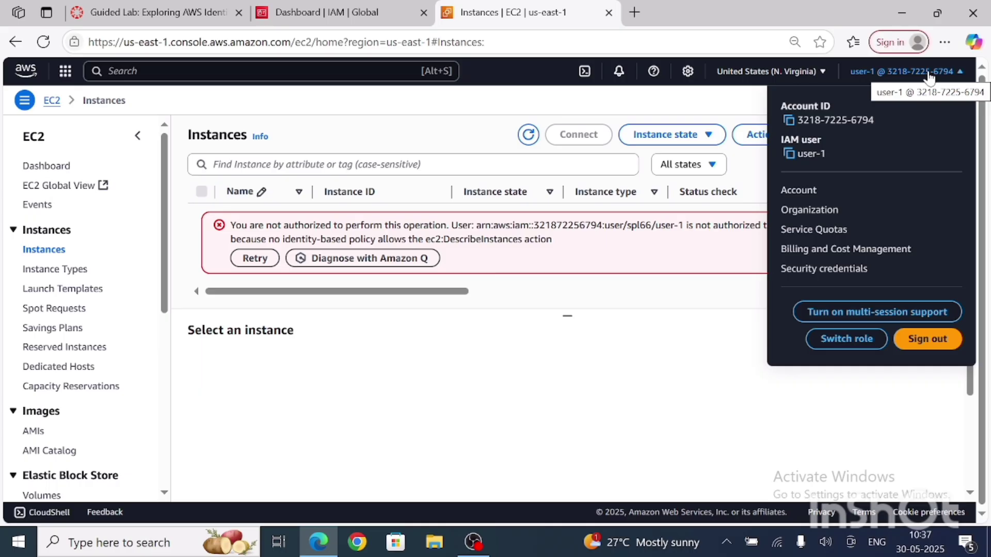
{"action": "left_click", "coordinate": [929, 339]}
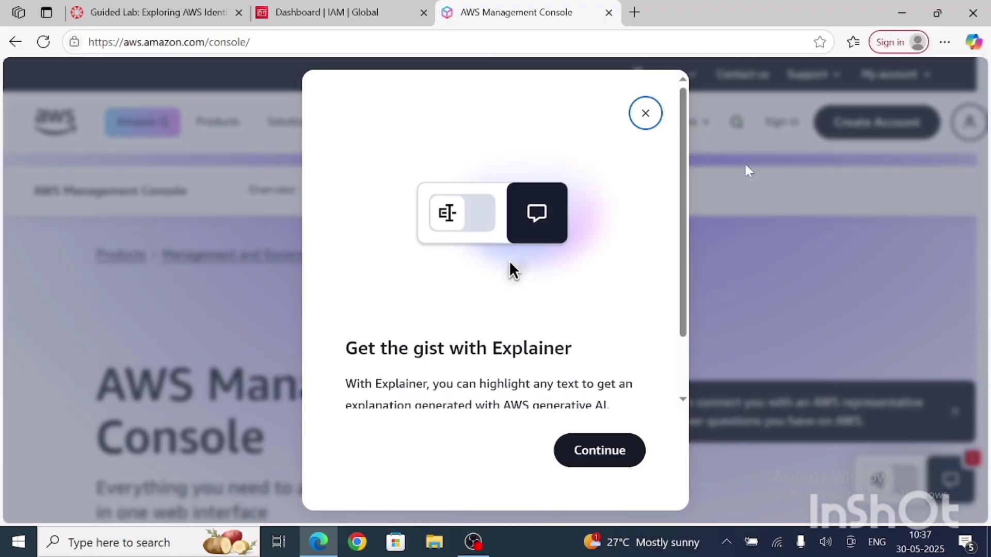
{"action": "left_click", "coordinate": [645, 114]}
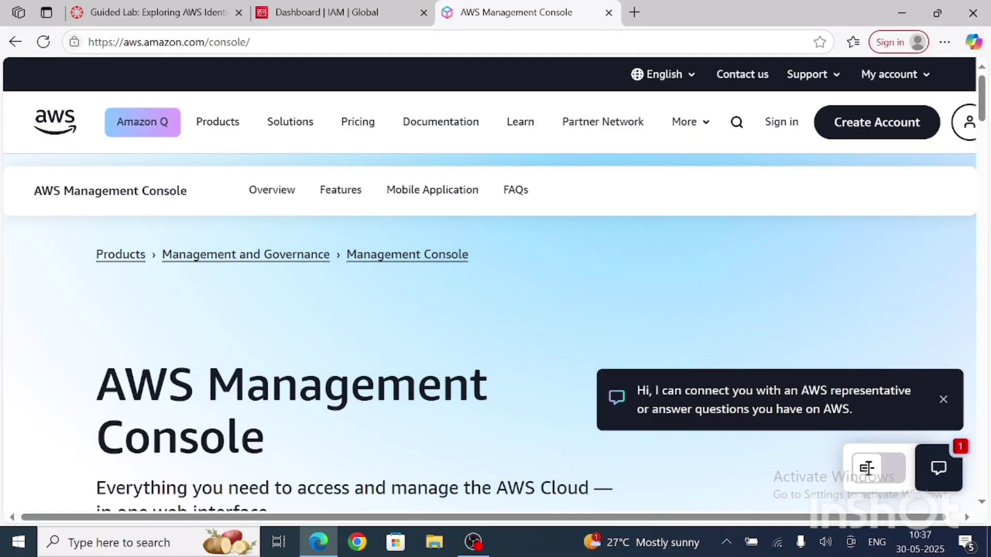
Step: Open the account's copied IAM sign-in URL and enter user-2 as the IAM username
{"action": "key", "text": "ctrl+l"}
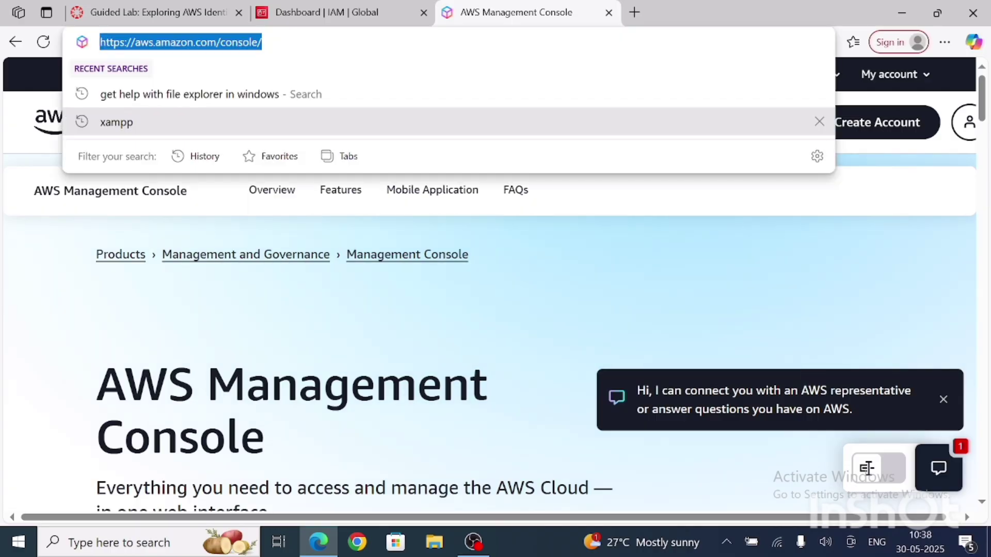
{"action": "type", "text": "https://321872256794.signin.aws.amazon.com/console"}
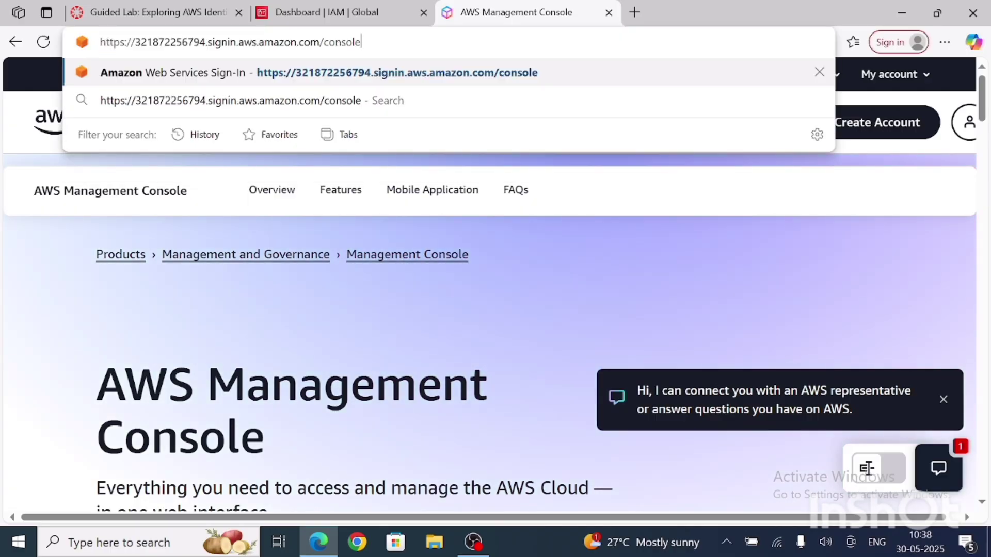
{"action": "key", "text": "Return"}
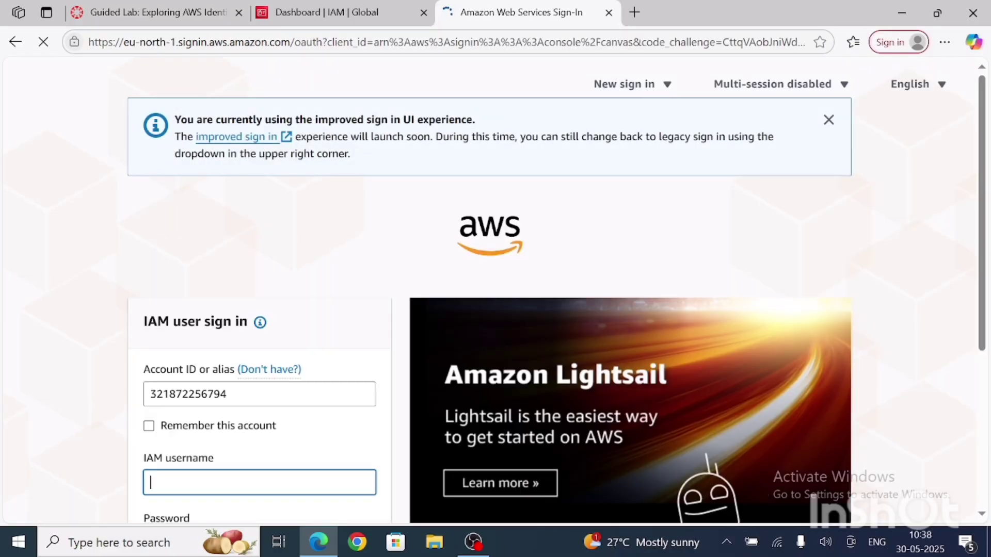
{"action": "scroll", "coordinate": [318, 433], "scroll_direction": "down", "scroll_amount": 3}
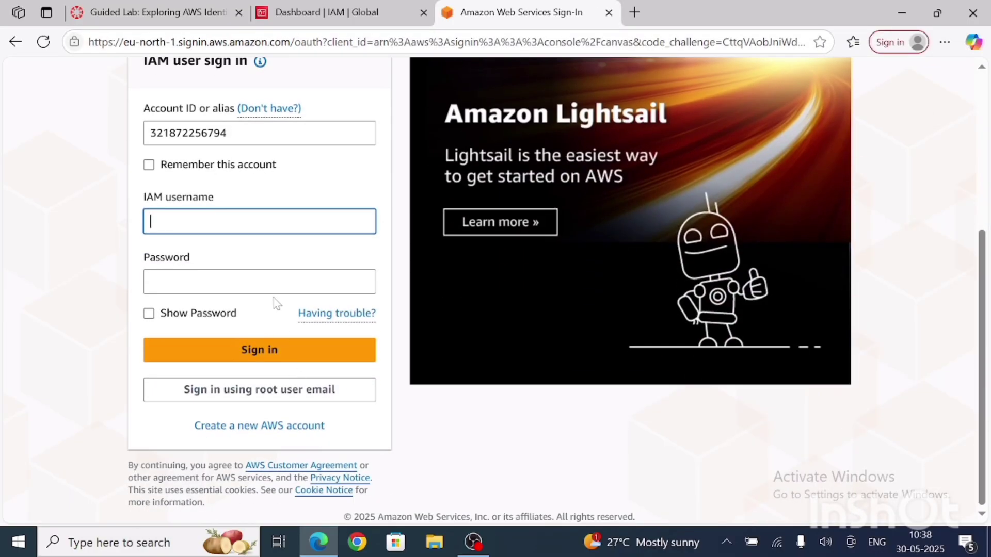
{"action": "left_click", "coordinate": [330, 230]}
{"action": "type", "text": "user"}
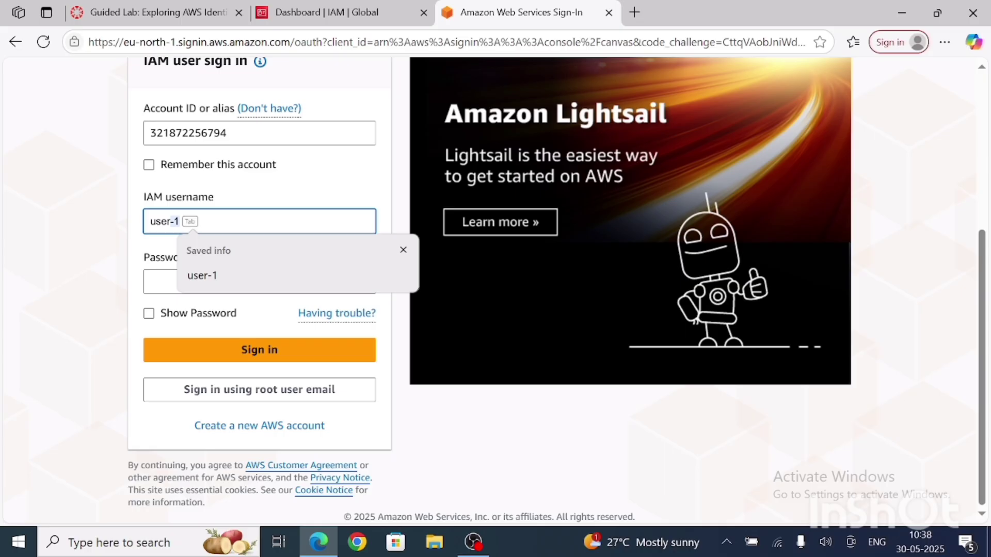
{"action": "type", "text": "-2"}
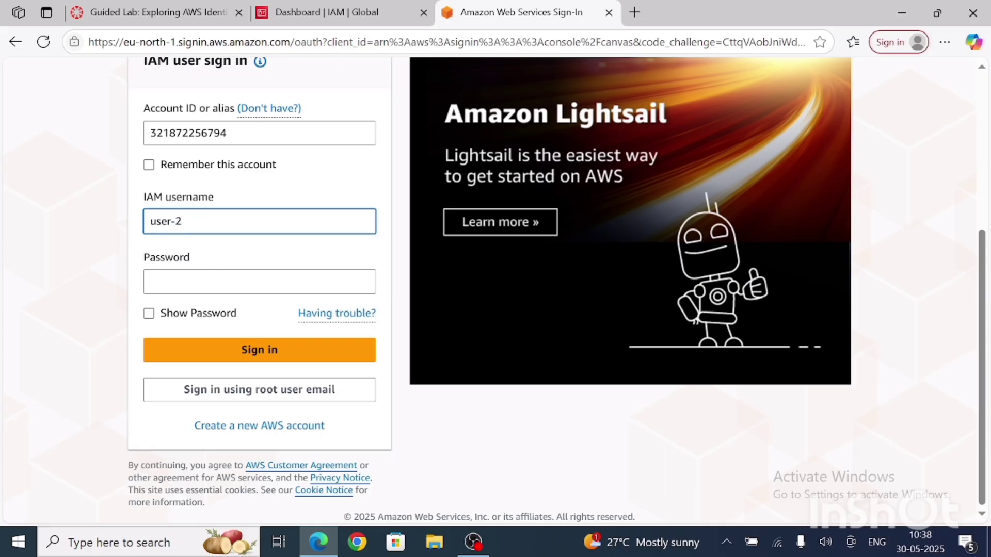
Step: Enter user-2's password, revealing it to check it, sign in, and dismiss the browser's offer to save it
{"action": "key", "text": "Tab"}
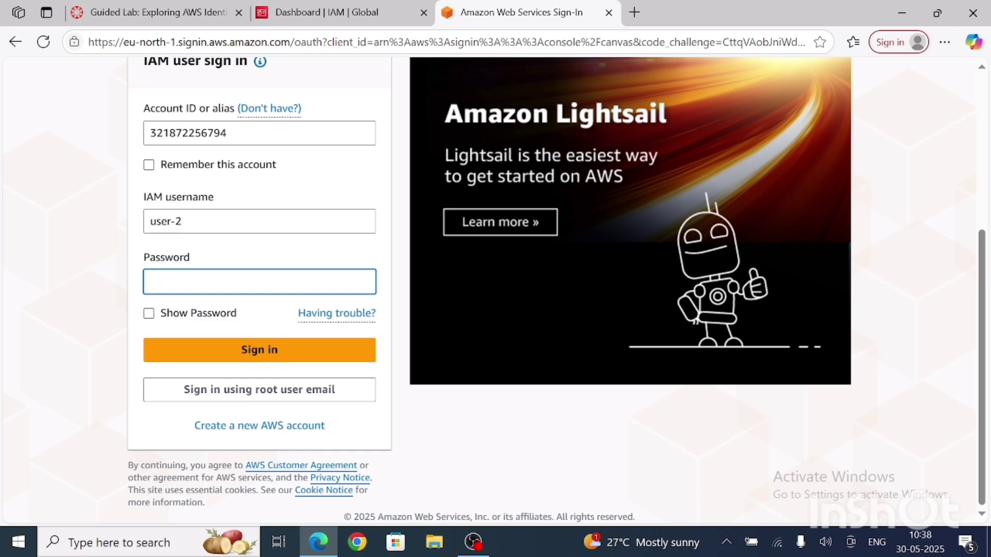
{"action": "type", "text": "***"}
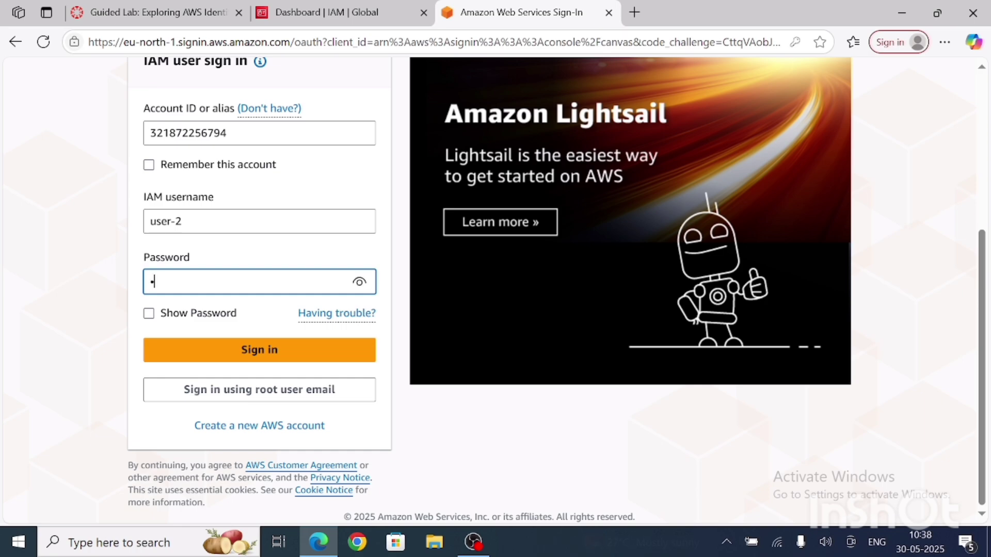
{"action": "type", "text": "*"}
{"action": "left_click", "coordinate": [359, 284]}
{"action": "type", "text": "Pass"}
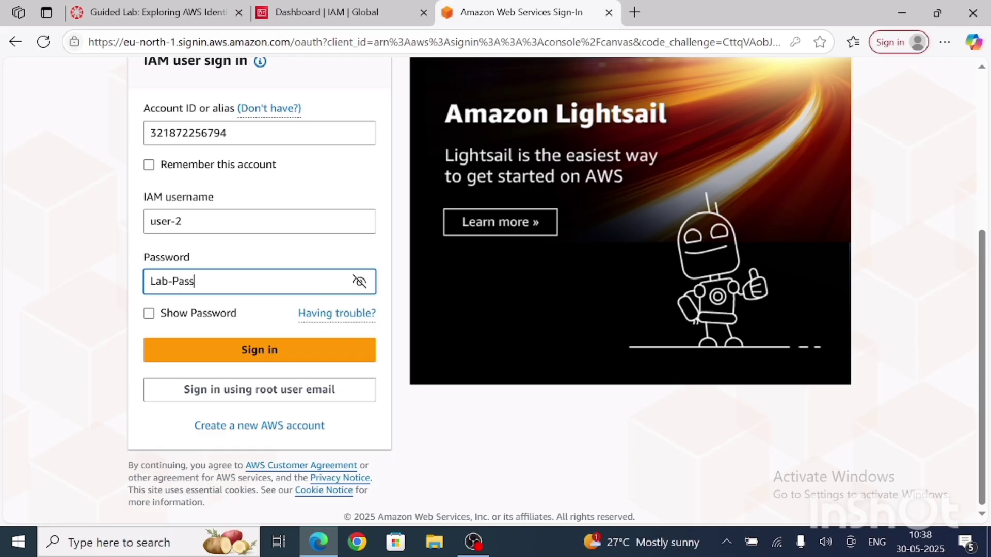
{"action": "type", "text": "word1"}
{"action": "key", "text": "BackSpace"}
{"action": "type", "text": "2"}
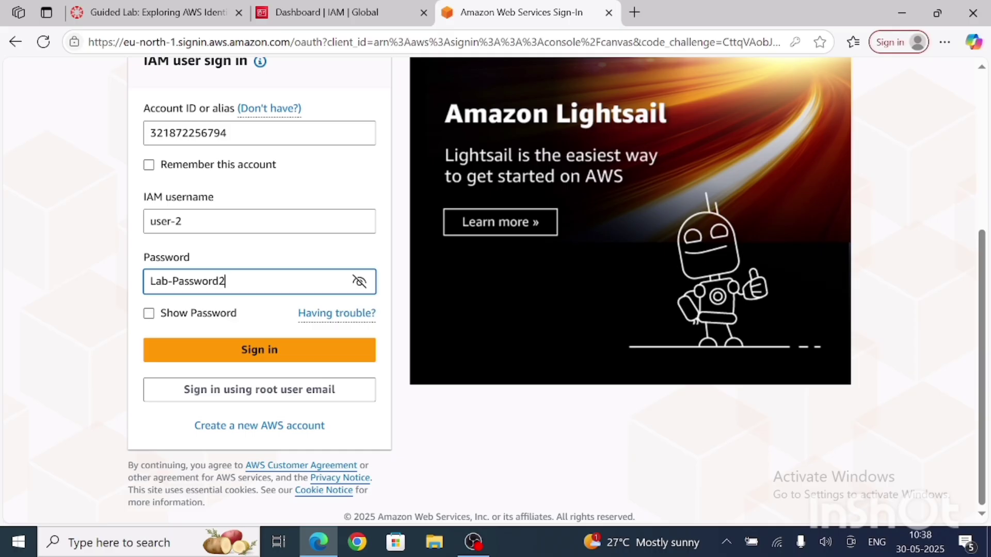
{"action": "left_click", "coordinate": [260, 351]}
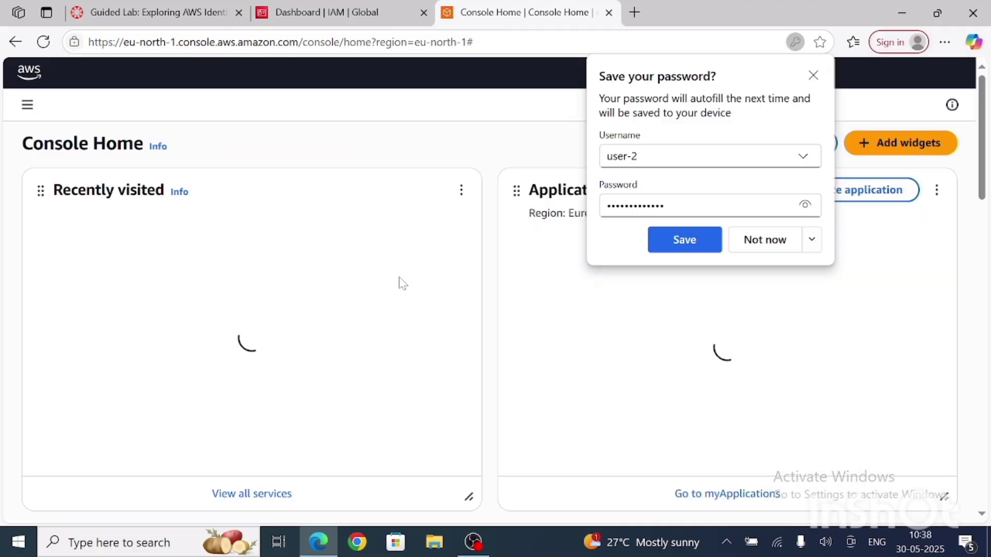
{"action": "left_click", "coordinate": [814, 76]}
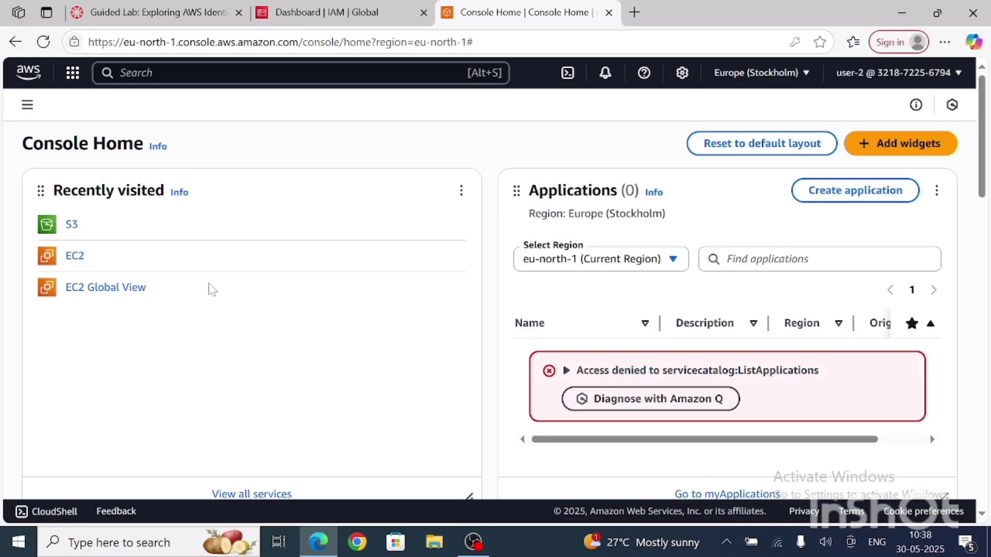
Step: Open the EC2 Instances list as user-2, view the instance launch form, and return to the list
{"action": "left_click", "coordinate": [75, 256]}
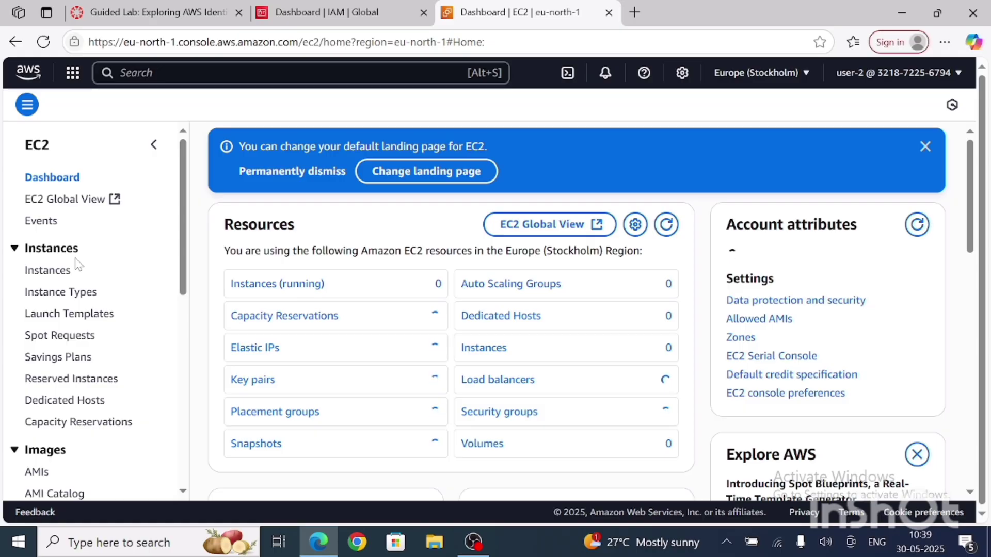
{"action": "left_click", "coordinate": [51, 272]}
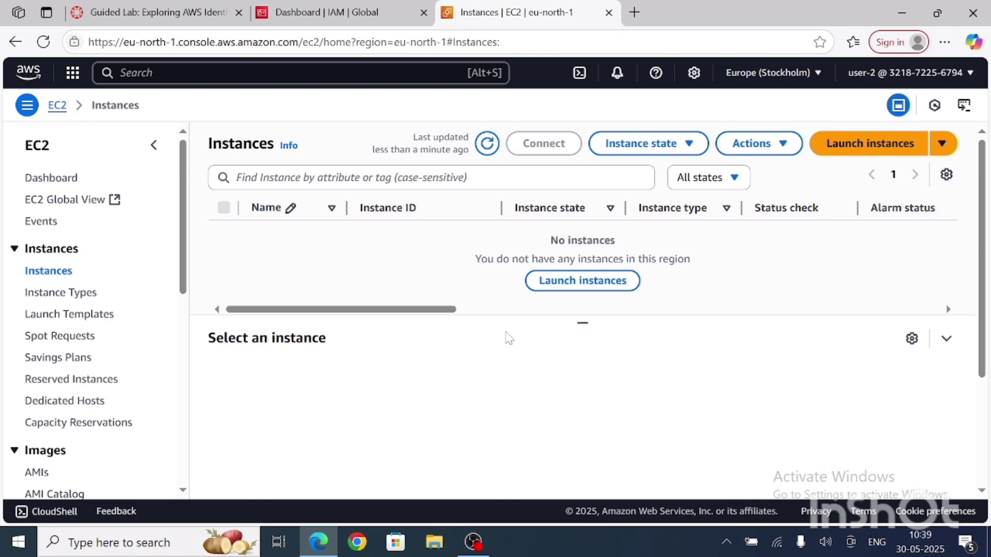
{"action": "left_click", "coordinate": [603, 289]}
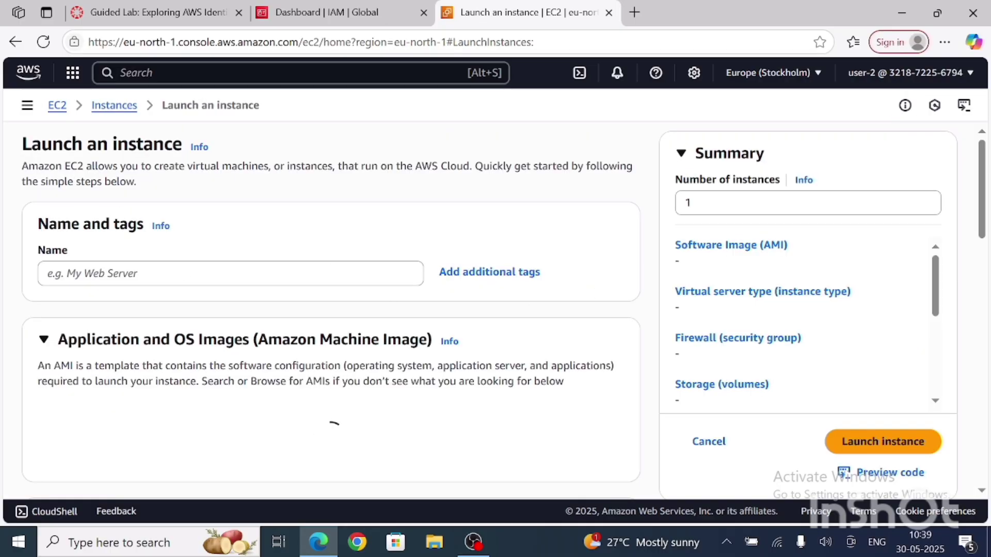
{"action": "left_click", "coordinate": [16, 44]}
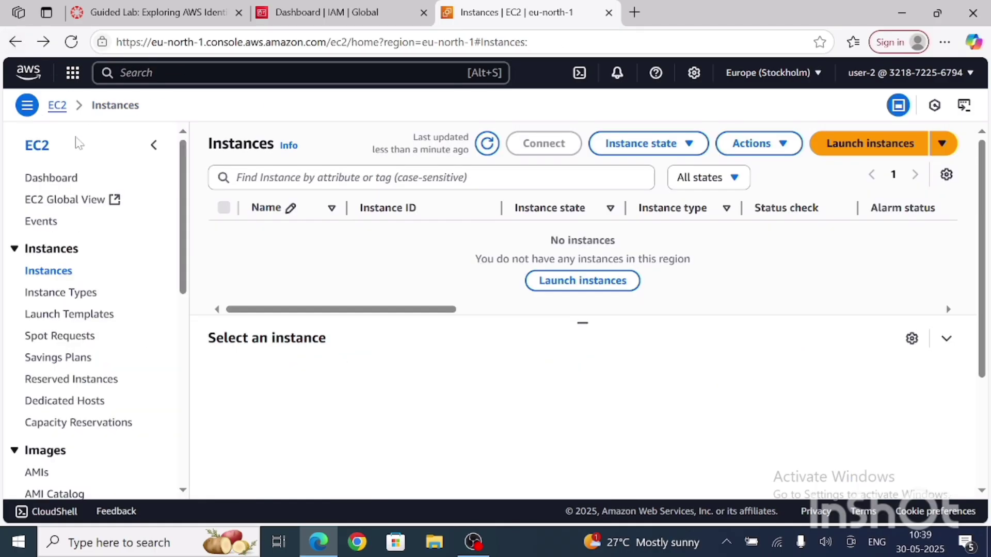
Step: Search the console for s3 and open the Amazon S3 home page as user-2
{"action": "key", "text": "alt+s"}
{"action": "type", "text": "s3"}
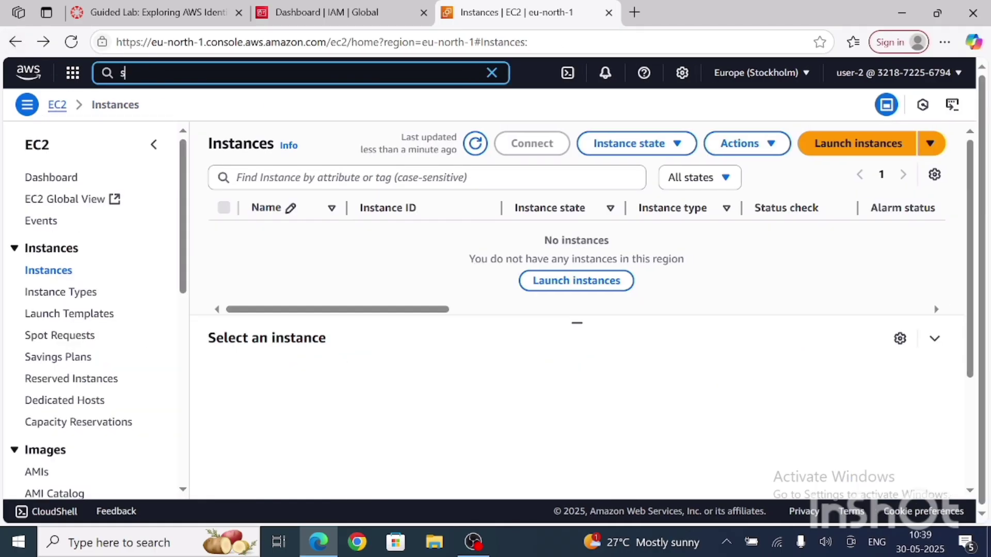
{"action": "key", "text": "Return"}
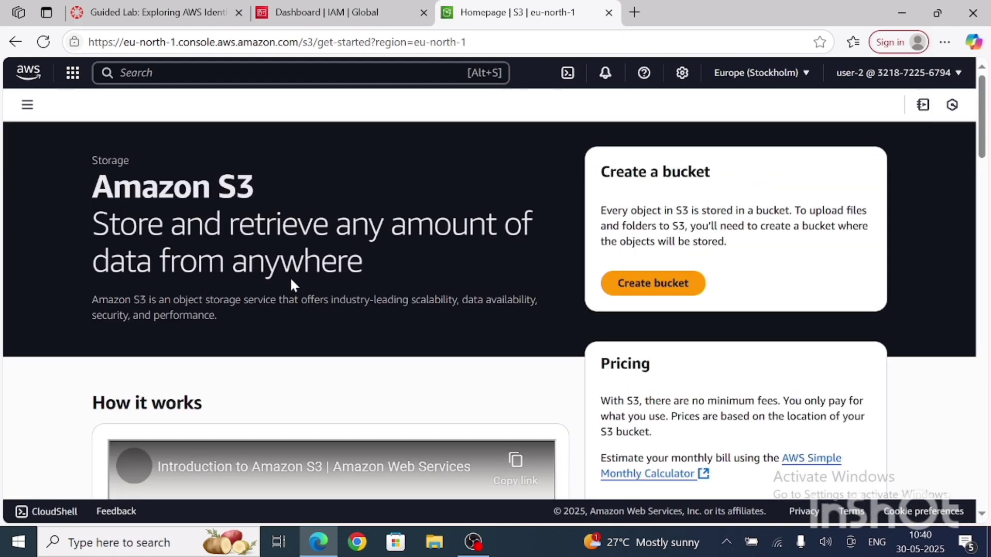
{"action": "scroll", "coordinate": [491, 310], "scroll_direction": "down", "scroll_amount": 10}
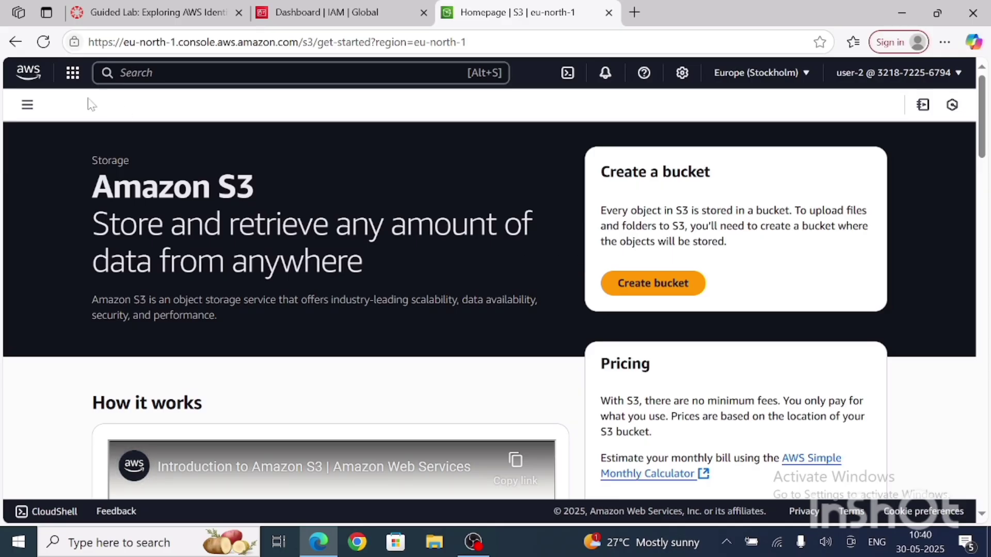
Step: Open the general purpose buckets list in Amazon S3 to test user-2's access
{"action": "left_click", "coordinate": [27, 105]}
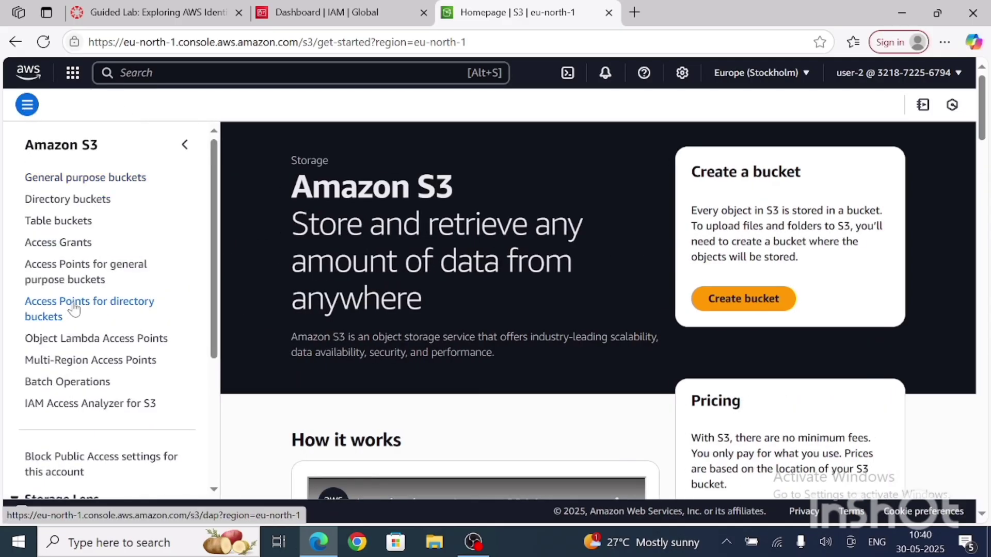
{"action": "left_click", "coordinate": [116, 178]}
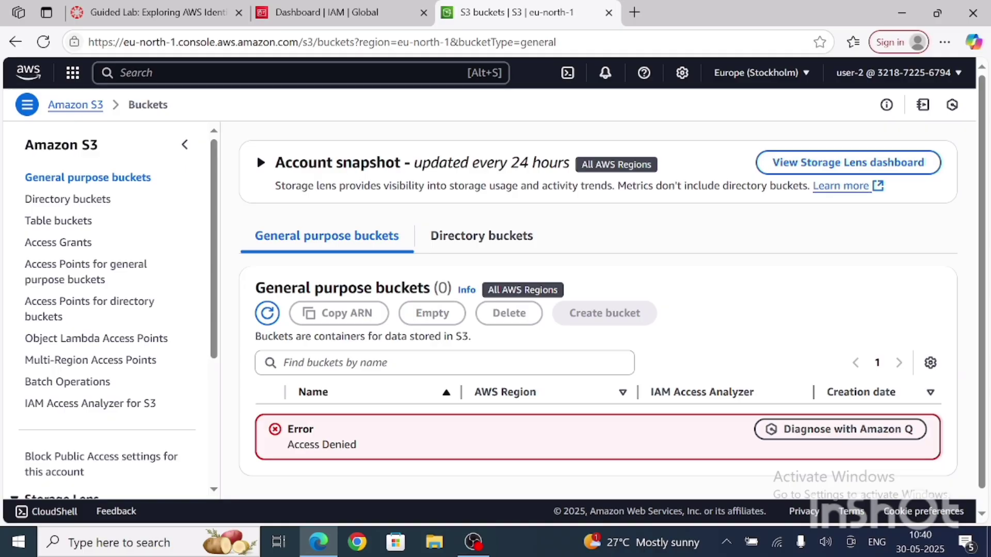
Step: Search the console for ec2, open the Instances list as user-2, and view the available instance state actions
{"action": "left_click", "coordinate": [136, 73]}
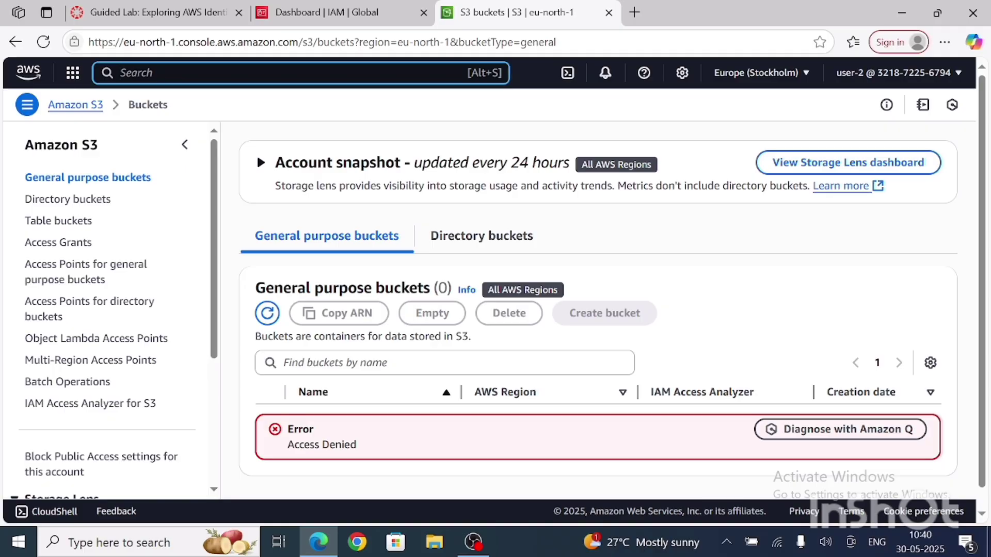
{"action": "type", "text": "ec2"}
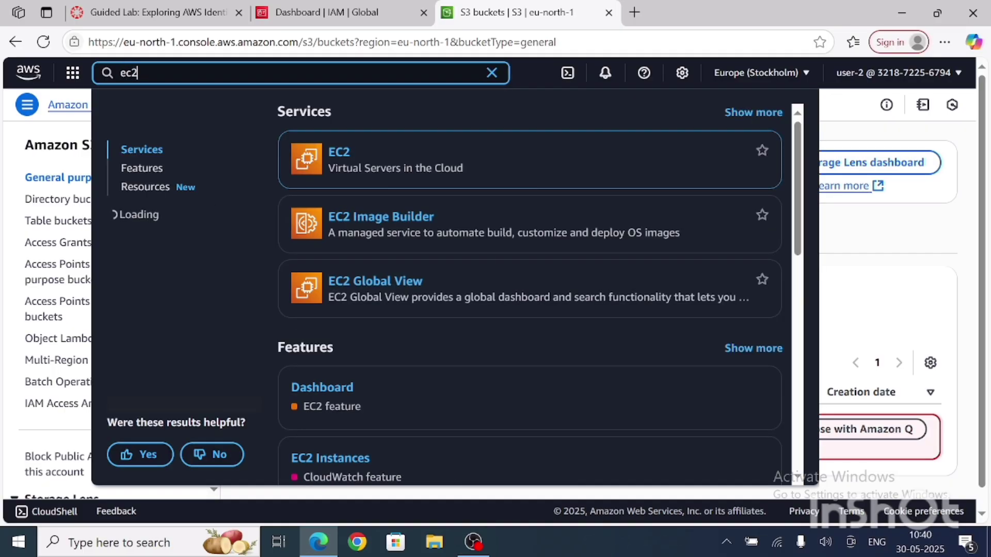
{"action": "key", "text": "Return"}
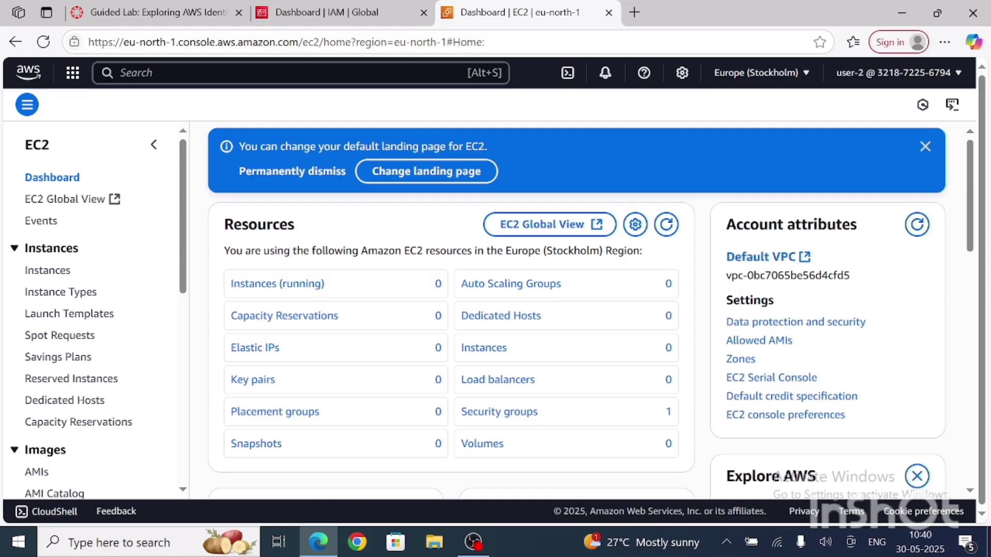
{"action": "left_click", "coordinate": [57, 273]}
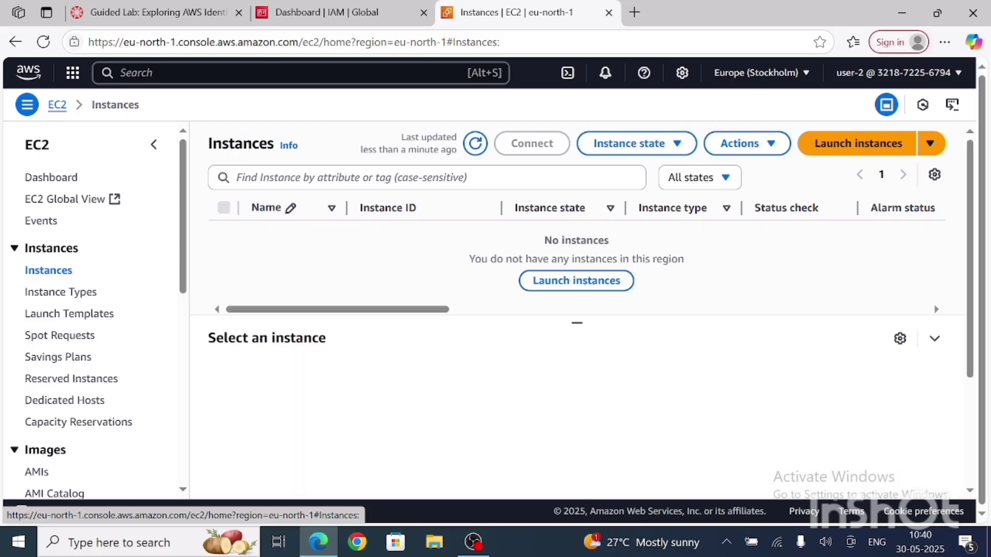
{"action": "left_click", "coordinate": [671, 150]}
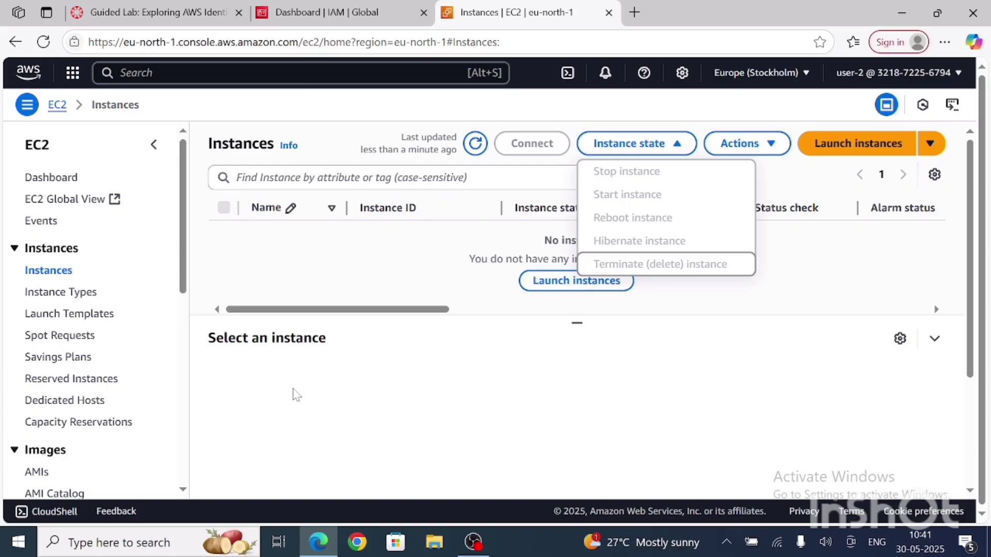
{"action": "left_click", "coordinate": [391, 386]}
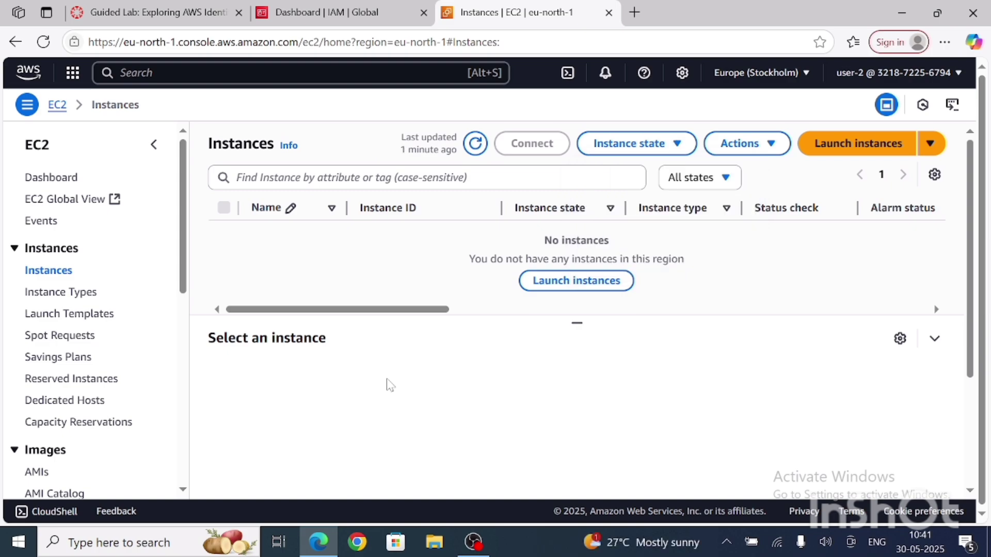
Step: Sign out of user-2 and open the account's copied IAM sign-in URL
{"action": "left_click", "coordinate": [958, 78]}
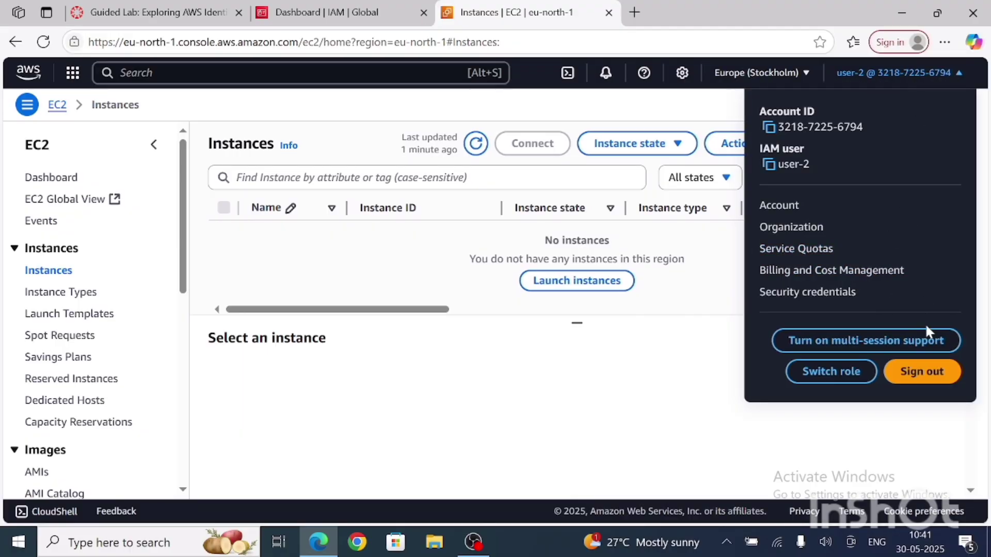
{"action": "left_click", "coordinate": [923, 373]}
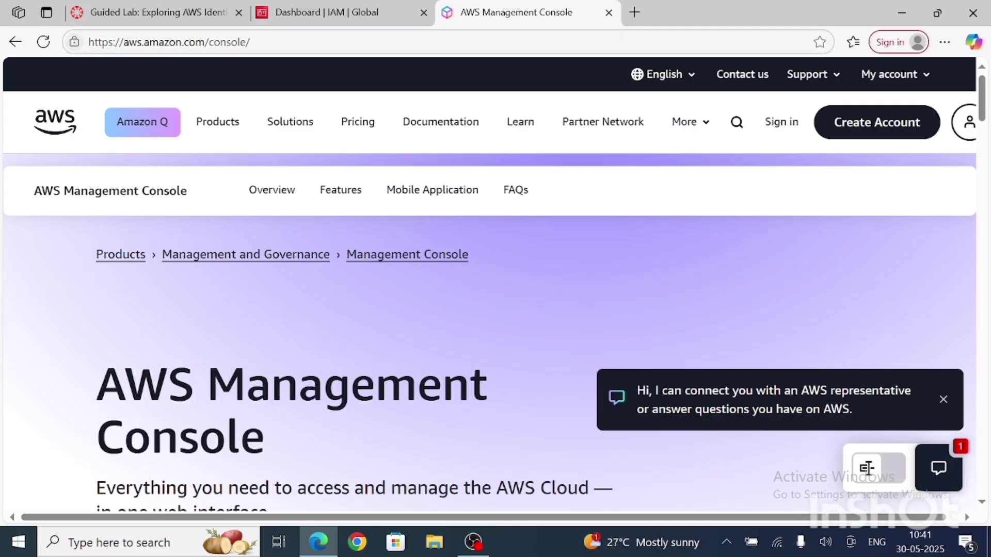
{"action": "left_click", "coordinate": [310, 42]}
{"action": "type", "text": "https://321872256794.signin.aws.amazon.com/console"}
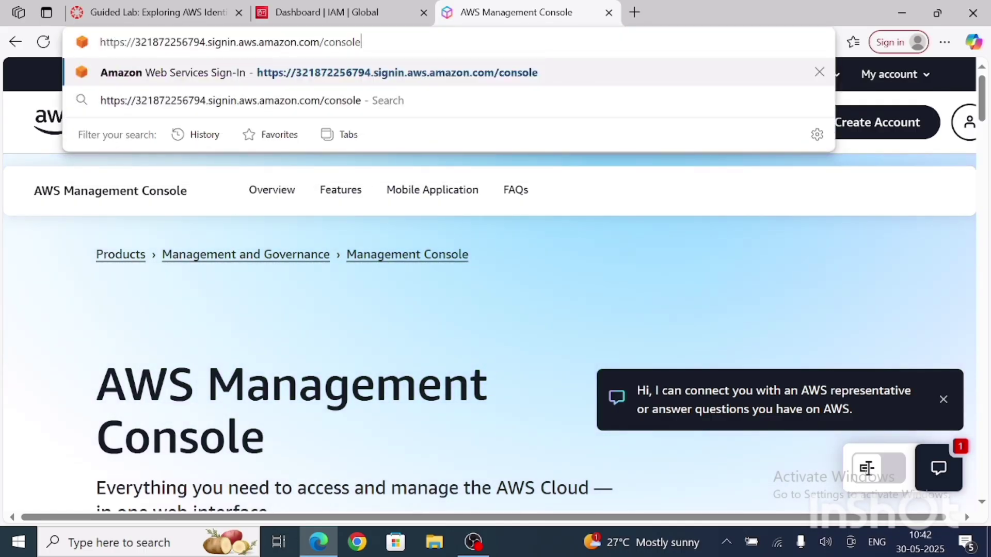
{"action": "key", "text": "Return"}
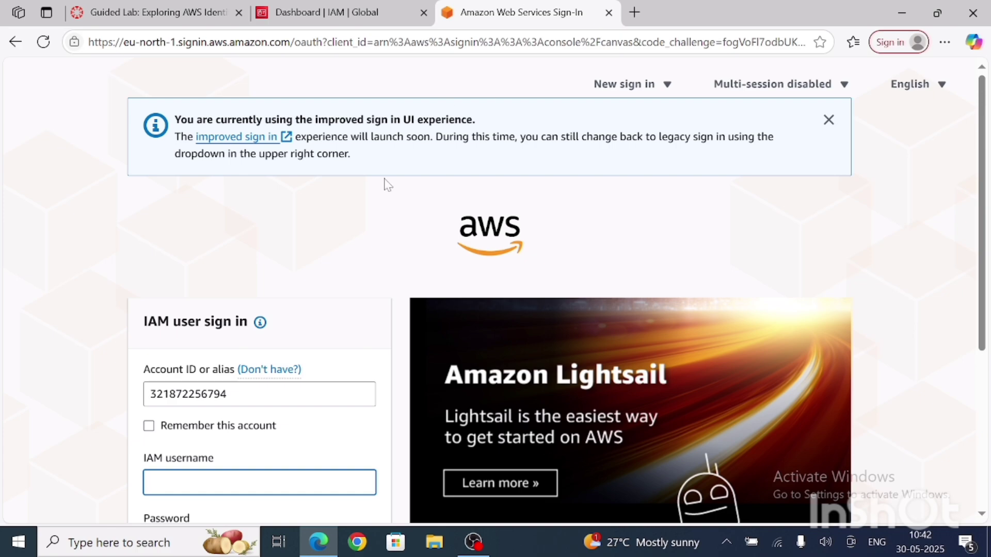
Step: Enter user-3 as the IAM username on the sign-in form
{"action": "scroll", "coordinate": [367, 358], "scroll_direction": "down", "scroll_amount": 5}
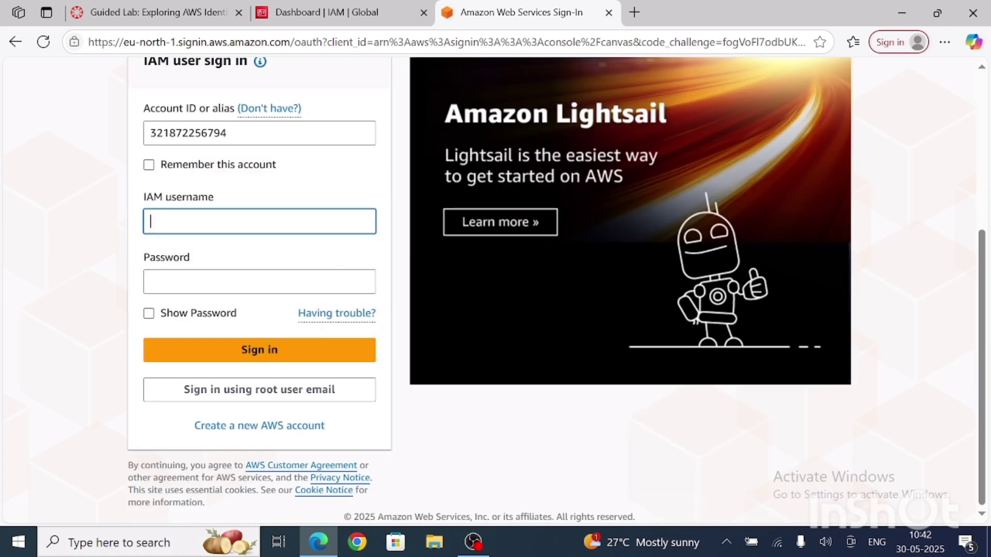
{"action": "left_click", "coordinate": [259, 222]}
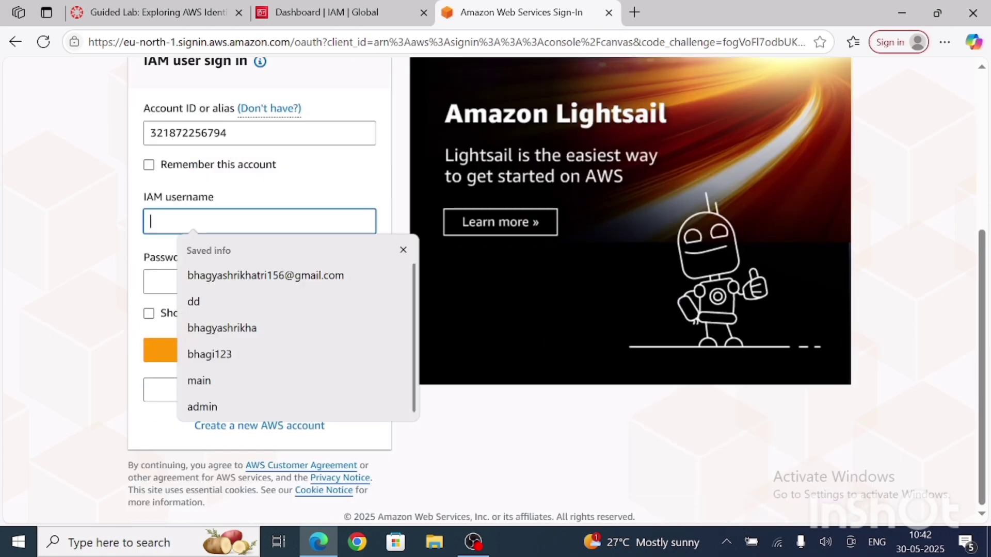
{"action": "type", "text": "u"}
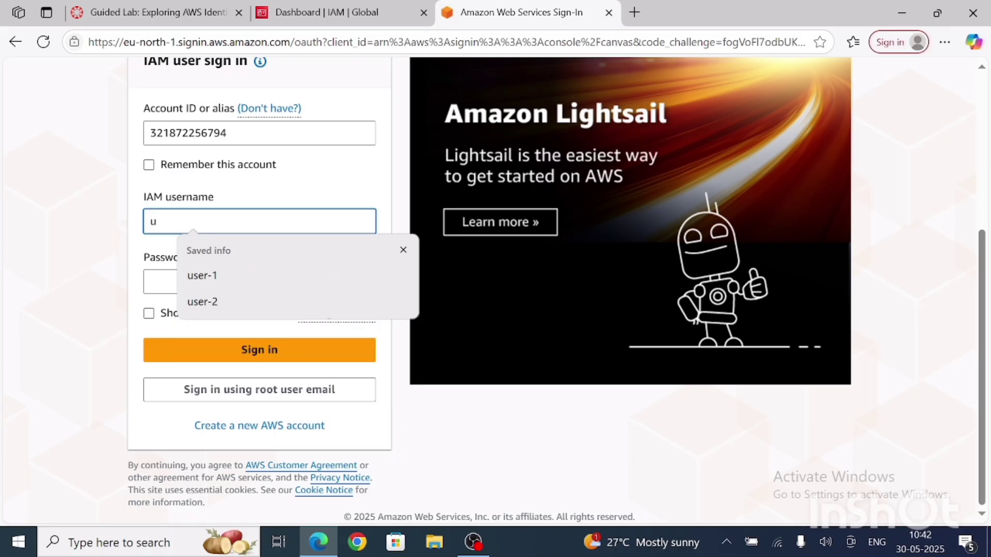
{"action": "type", "text": "se"}
{"action": "key", "text": "Down"}
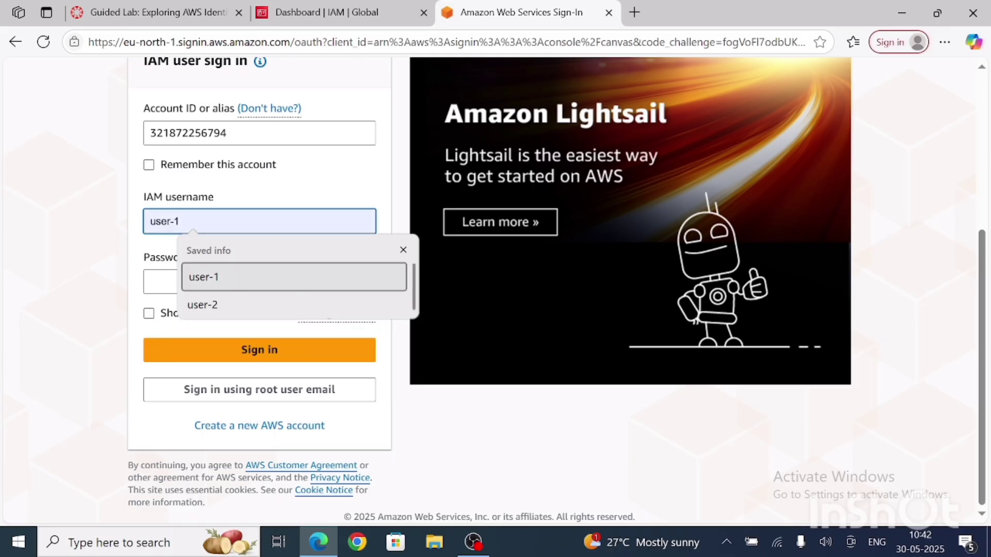
{"action": "key", "text": "Return"}
{"action": "key", "text": "BackSpace"}
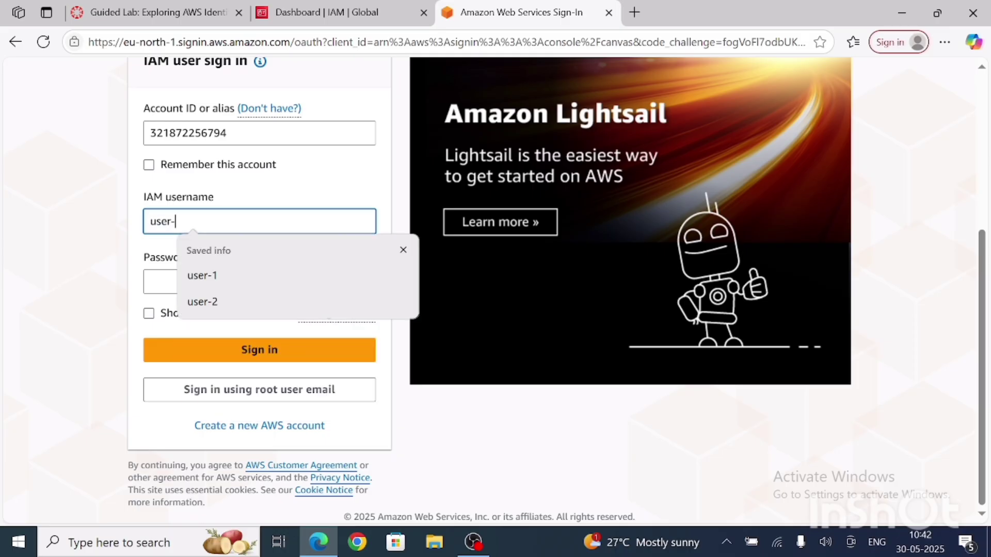
{"action": "type", "text": "3"}
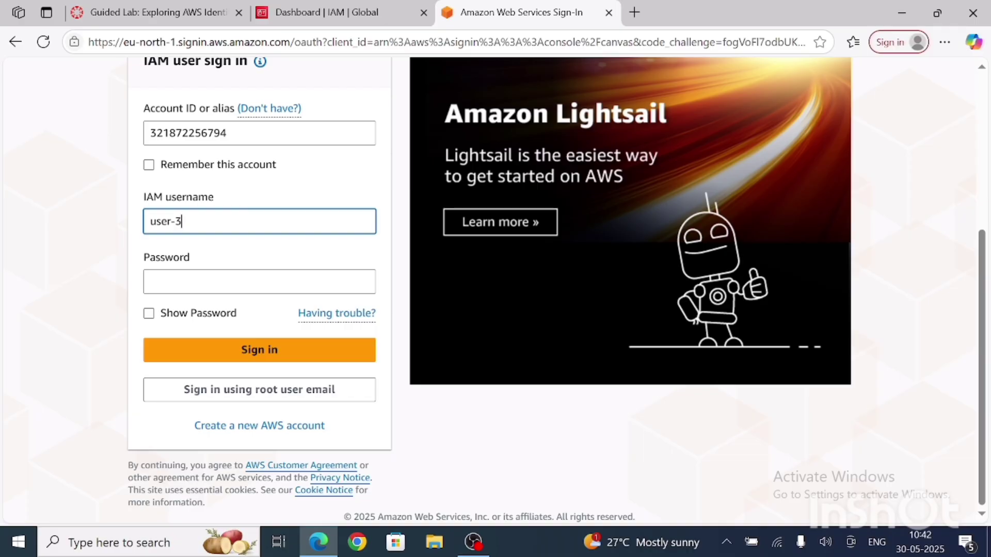
Step: Enter user-3's password, revealing it to check it, sign in, and dismiss the browser's offer to save it
{"action": "key", "text": "Tab"}
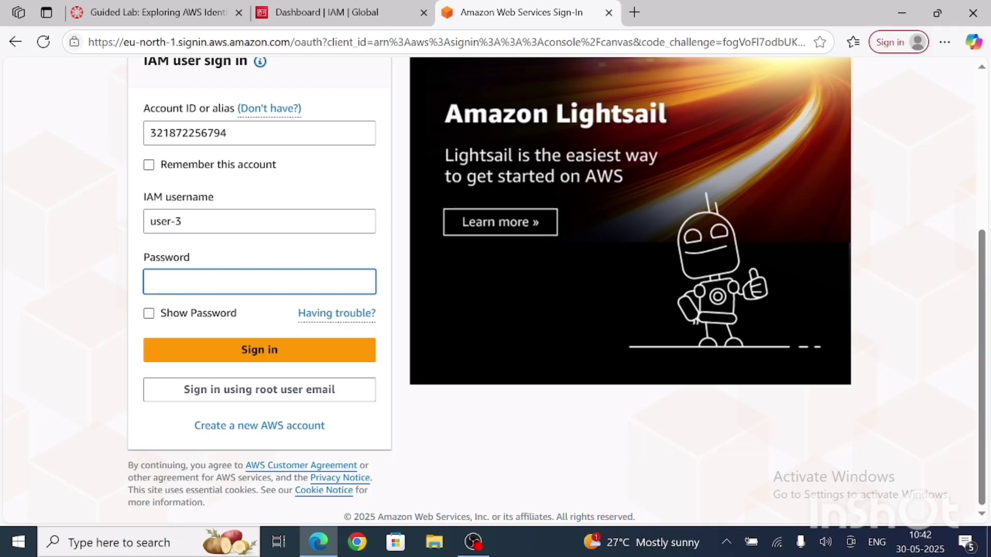
{"action": "type", "text": "••b-"}
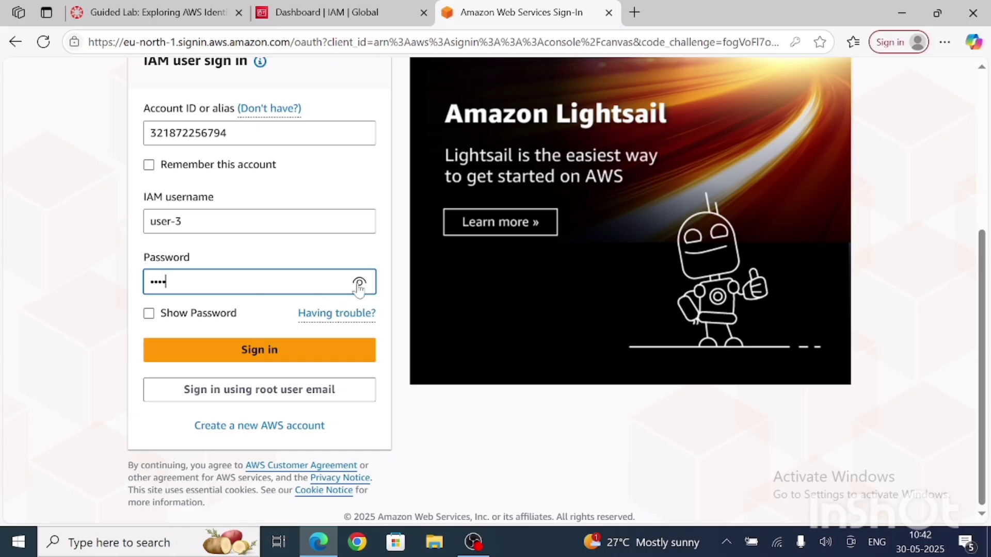
{"action": "left_click", "coordinate": [359, 282]}
{"action": "type", "text": "Passwo"}
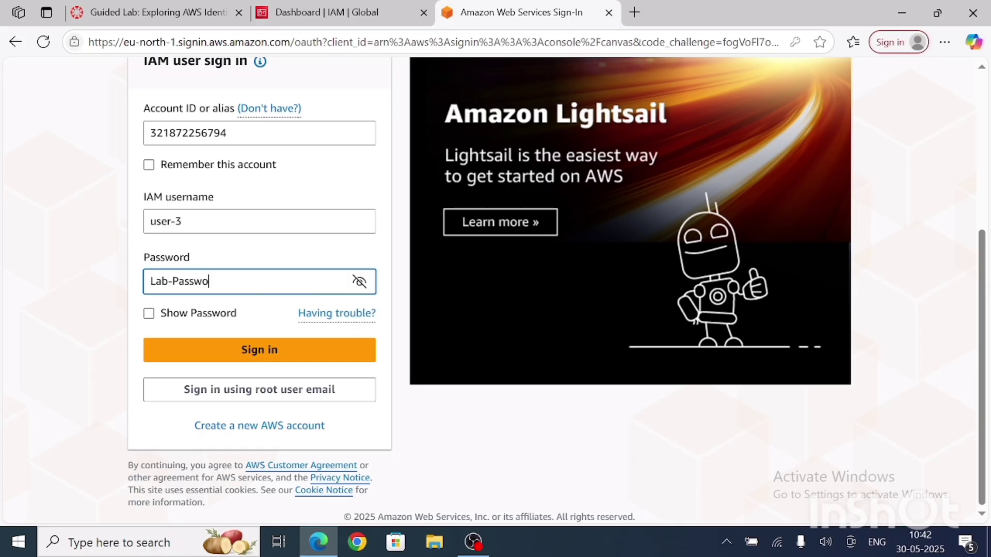
{"action": "type", "text": "rd123"}
{"action": "key", "text": "BackSpace"}
{"action": "key", "text": "BackSpace"}
{"action": "key", "text": "BackSpace"}
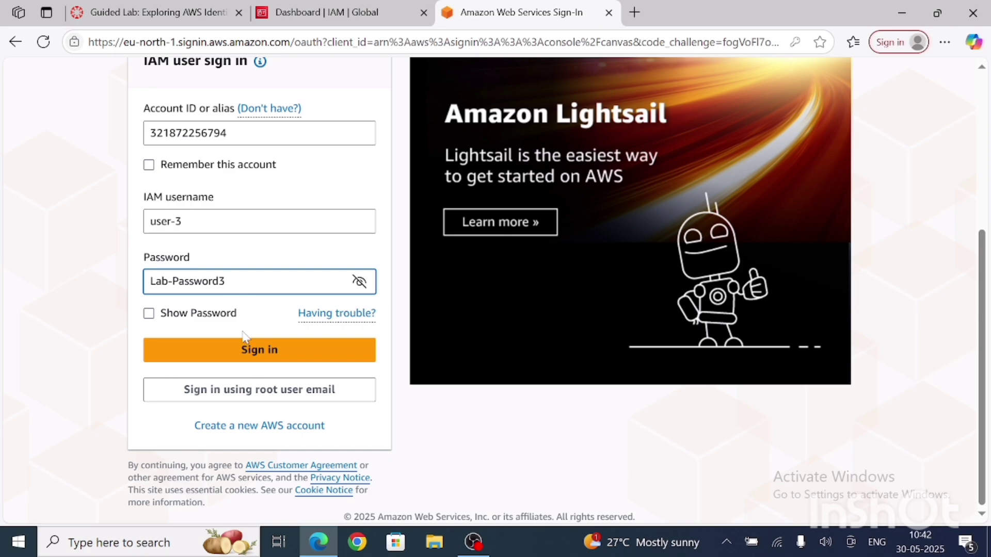
{"action": "left_click", "coordinate": [256, 355]}
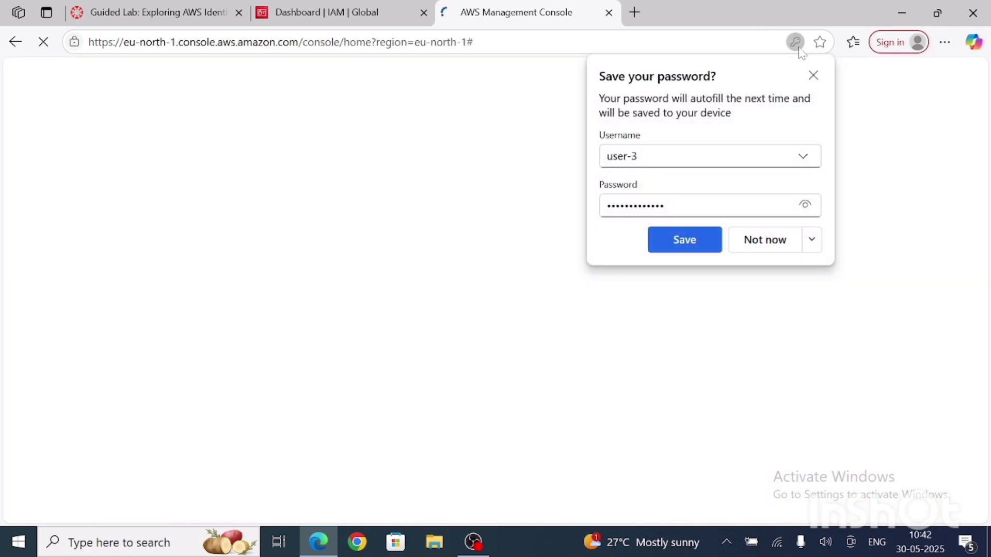
{"action": "left_click", "coordinate": [814, 76]}
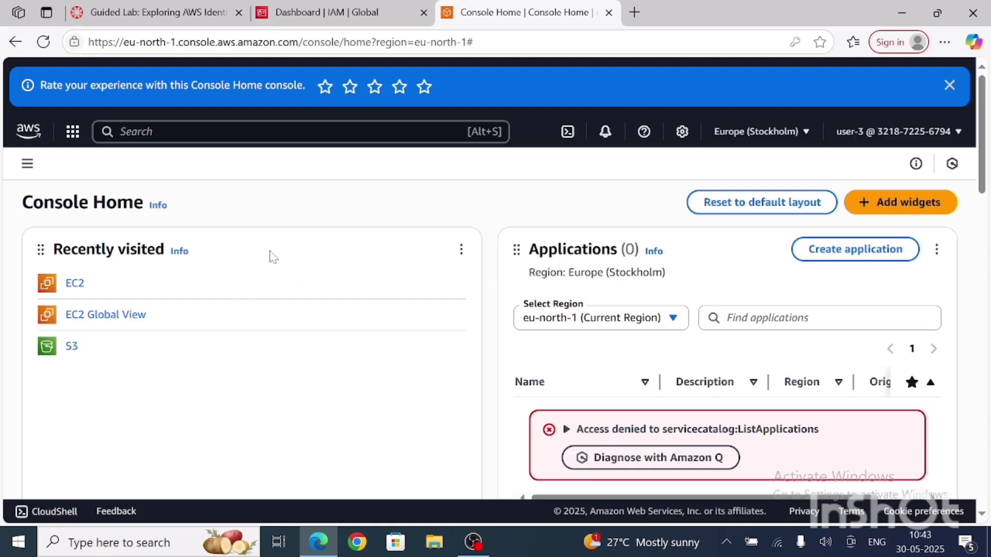
Step: Open the EC2 Instances list as user-3 from the recently visited services and view the instance state actions
{"action": "left_click", "coordinate": [77, 292]}
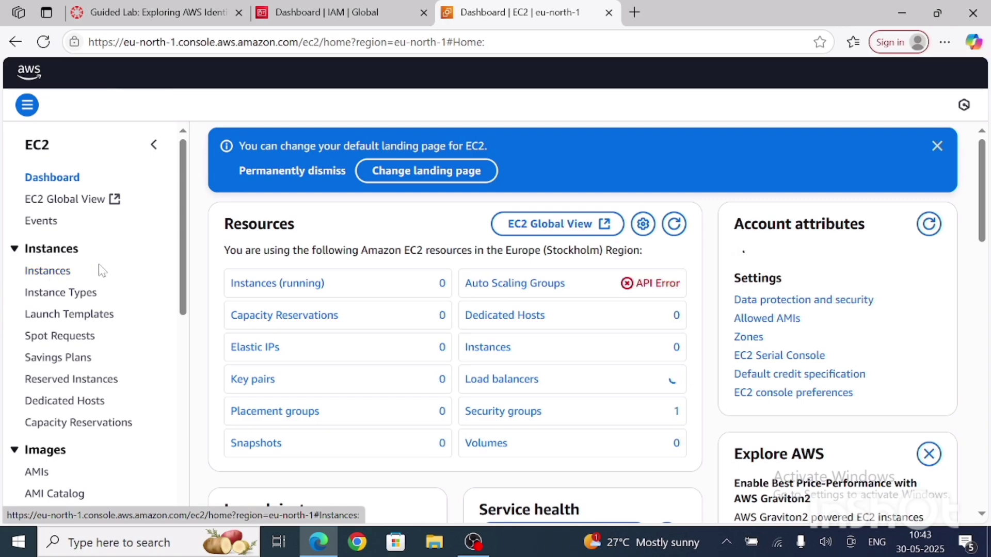
{"action": "left_click", "coordinate": [56, 277]}
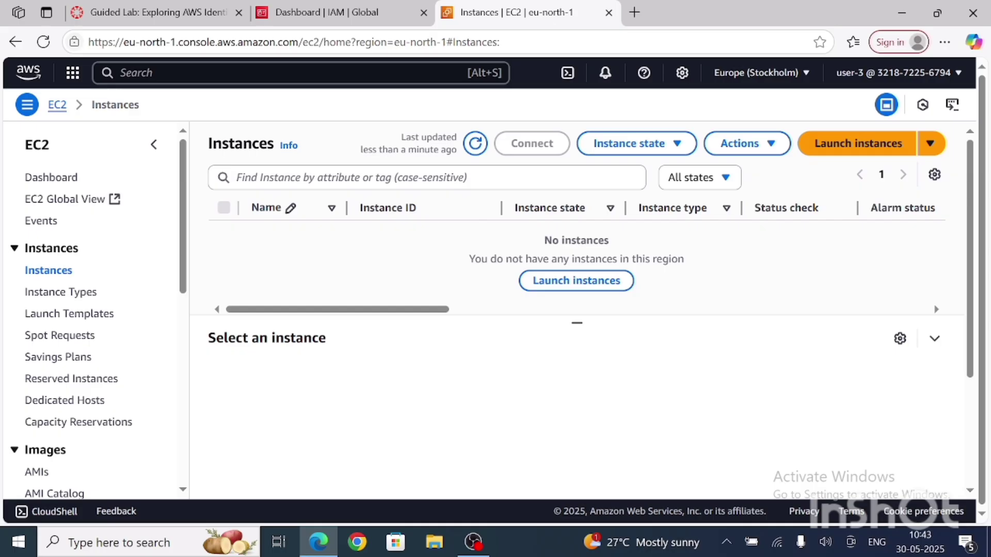
{"action": "left_click", "coordinate": [625, 145]}
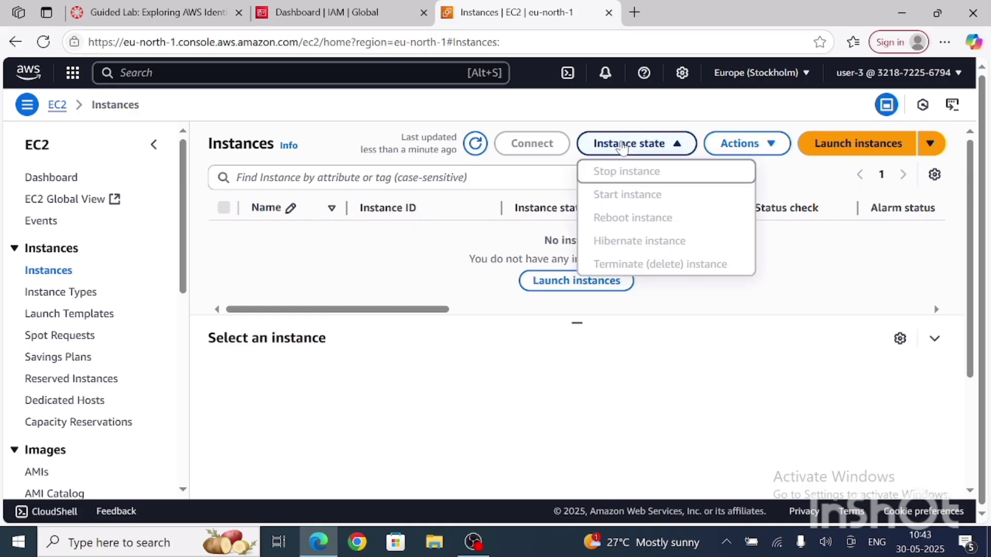
{"action": "left_click", "coordinate": [480, 387]}
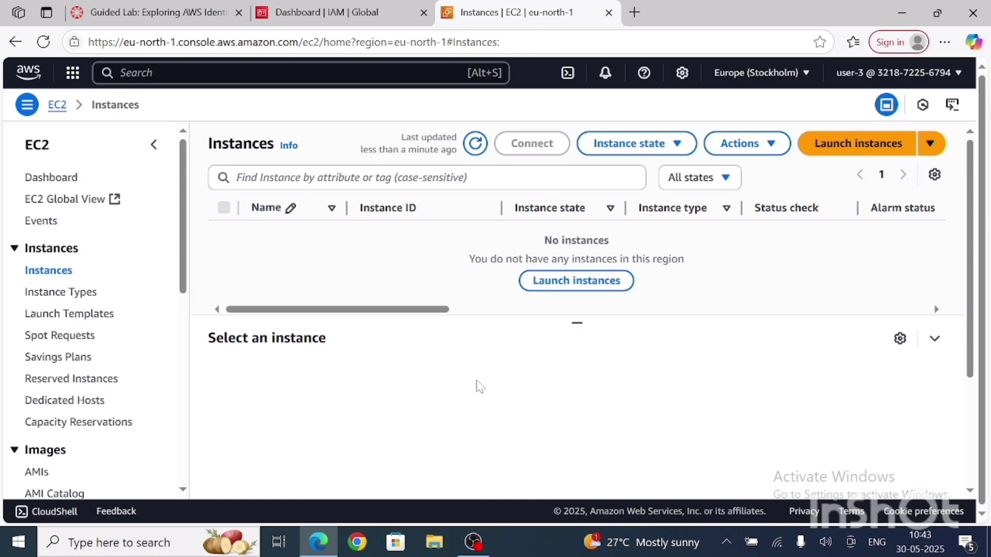
Step: Sign out of user-3's console session
{"action": "left_click", "coordinate": [952, 72]}
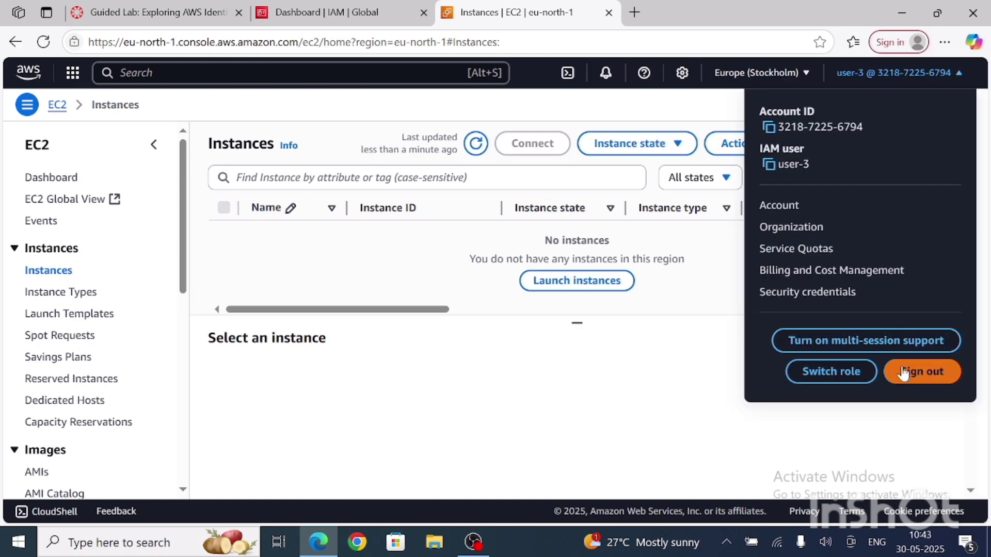
{"action": "left_click", "coordinate": [873, 445]}
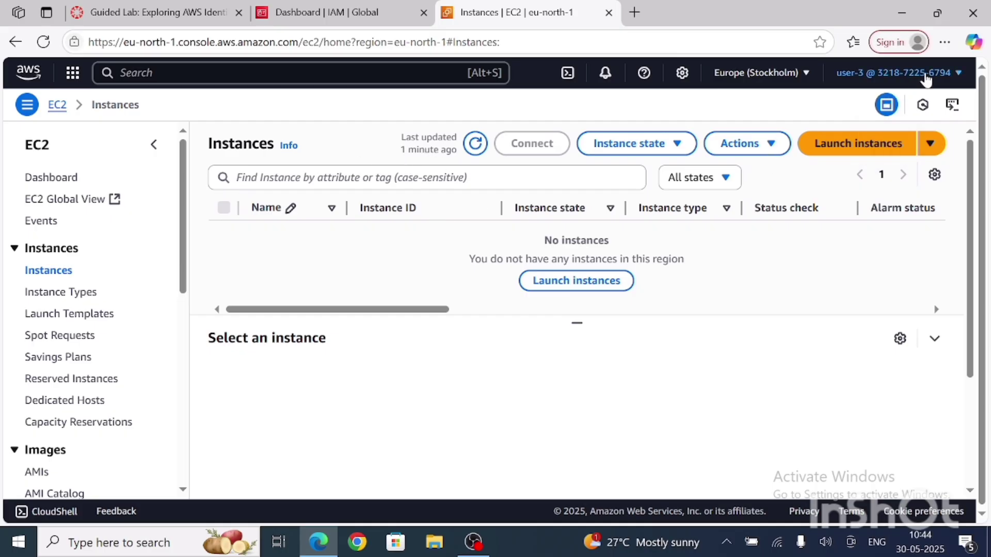
{"action": "left_click", "coordinate": [954, 74]}
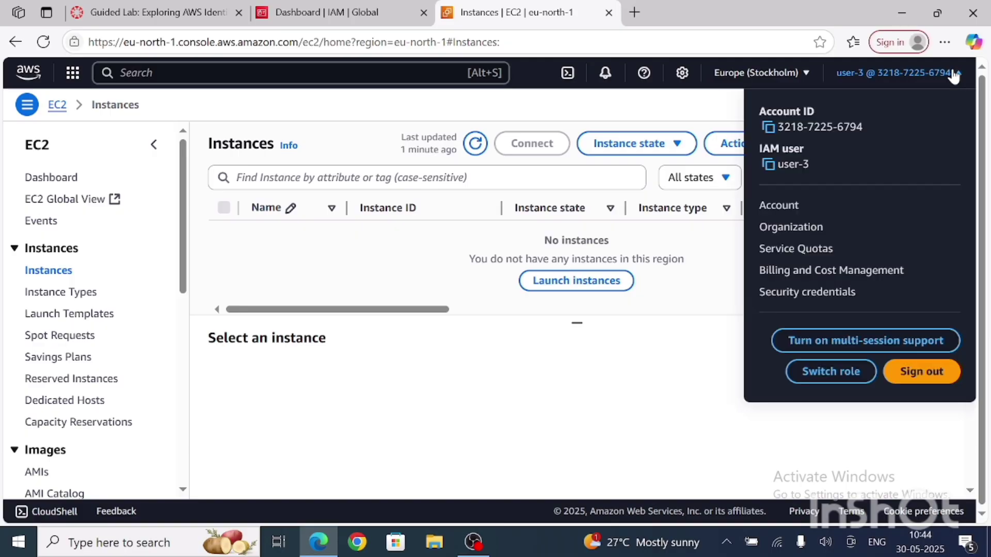
{"action": "left_click", "coordinate": [926, 378]}
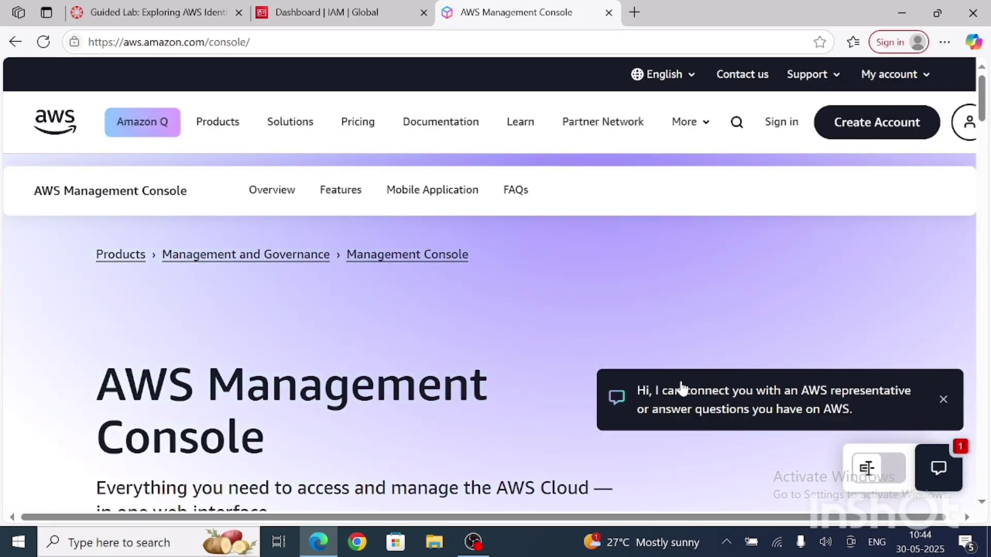
Step: Return to the guided lab page and look through its instructions for the Task 3.4 section on testing user-3 permissions
{"action": "left_click", "coordinate": [77, 15]}
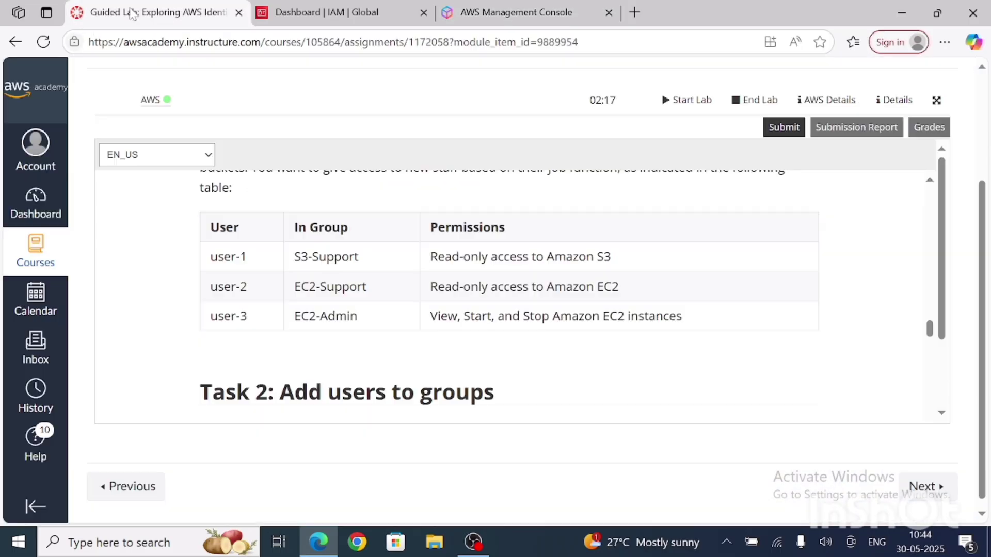
{"action": "scroll", "coordinate": [428, 368], "scroll_direction": "down", "scroll_amount": 10}
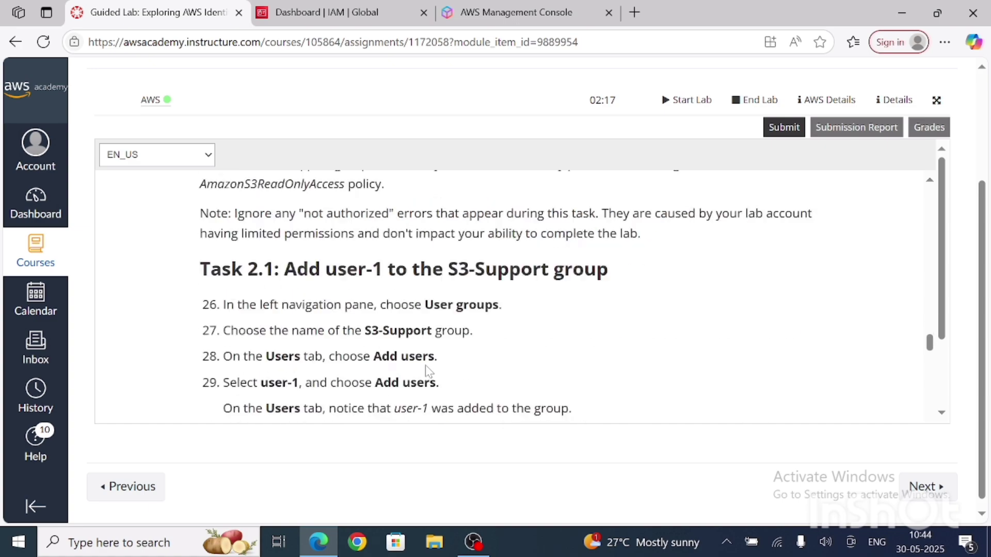
{"action": "scroll", "coordinate": [428, 368], "scroll_direction": "down", "scroll_amount": 10}
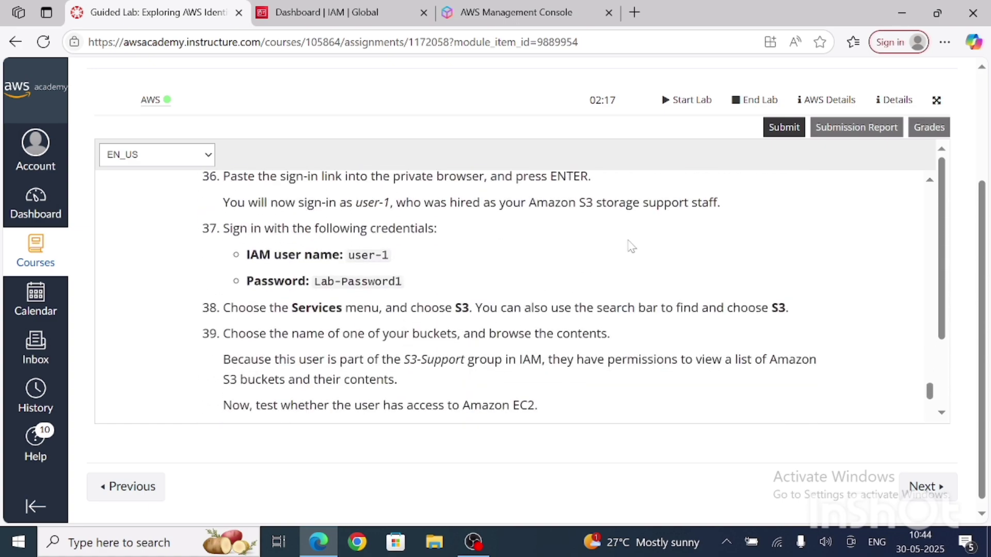
{"action": "scroll", "coordinate": [690, 257], "scroll_direction": "down", "scroll_amount": 10}
{"action": "scroll", "coordinate": [690, 256], "scroll_direction": "down", "scroll_amount": 10}
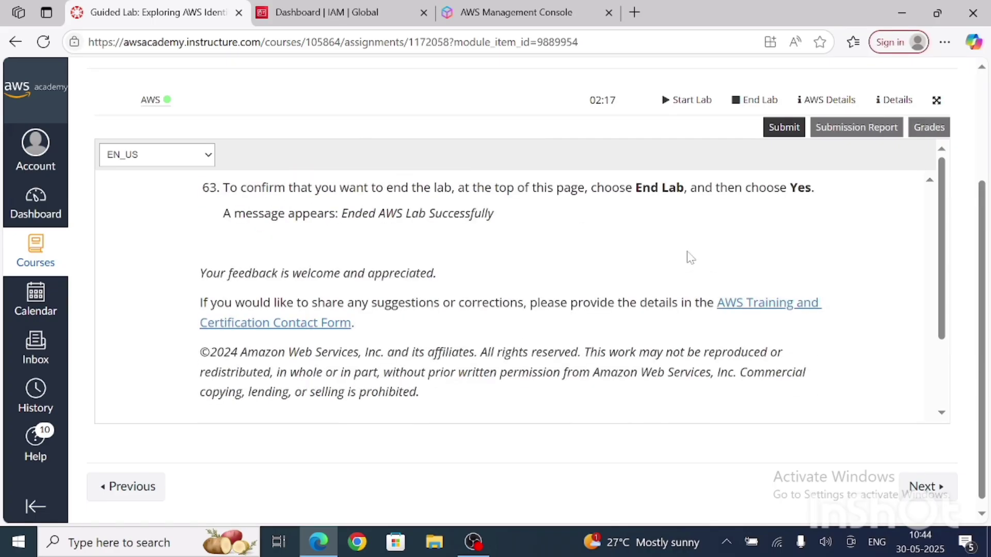
{"action": "scroll", "coordinate": [690, 257], "scroll_direction": "up", "scroll_amount": 3}
{"action": "scroll", "coordinate": [690, 256], "scroll_direction": "down", "scroll_amount": 2}
{"action": "scroll", "coordinate": [690, 257], "scroll_direction": "up", "scroll_amount": 5}
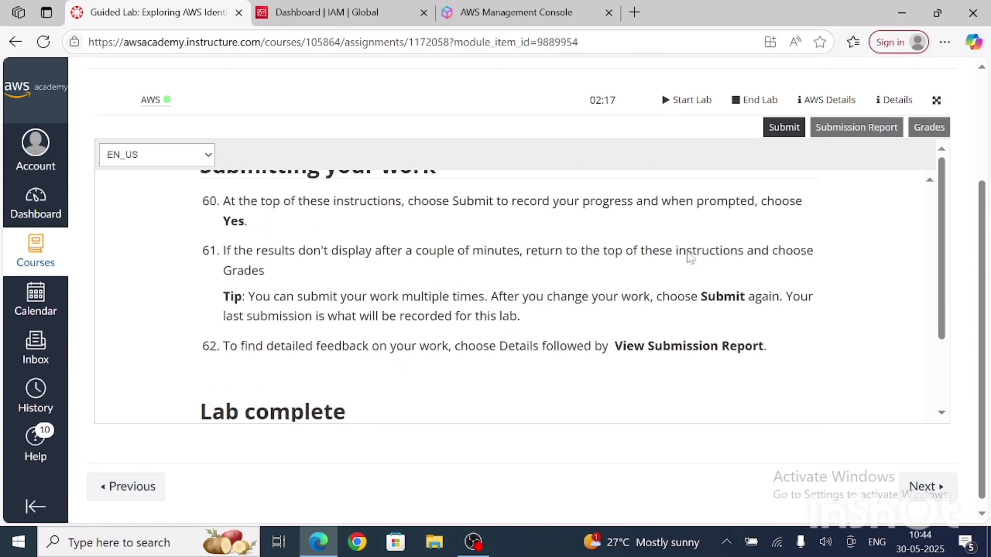
{"action": "scroll", "coordinate": [614, 308], "scroll_direction": "up", "scroll_amount": 3}
{"action": "scroll", "coordinate": [616, 308], "scroll_direction": "up", "scroll_amount": 5}
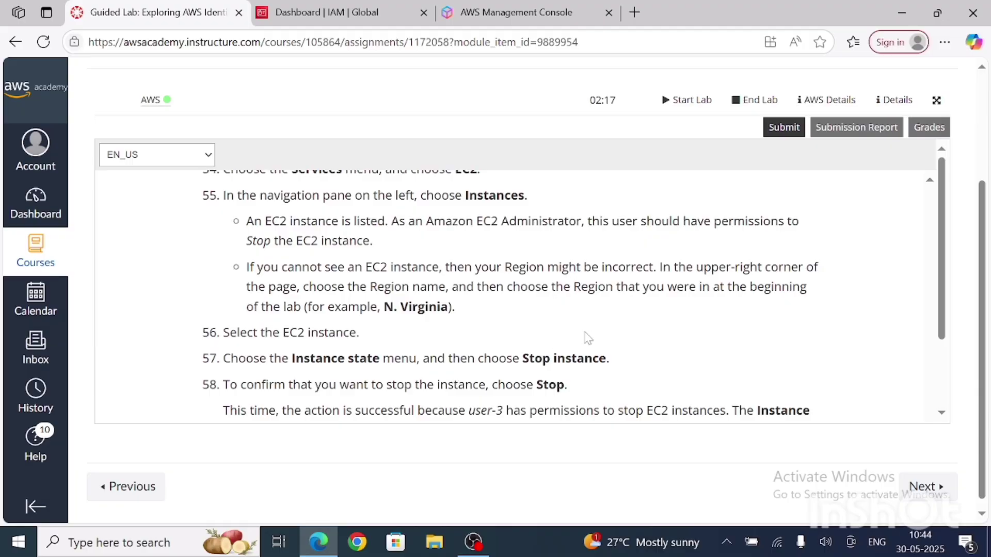
{"action": "scroll", "coordinate": [586, 338], "scroll_direction": "up", "scroll_amount": 2}
{"action": "scroll", "coordinate": [586, 347], "scroll_direction": "up", "scroll_amount": 1}
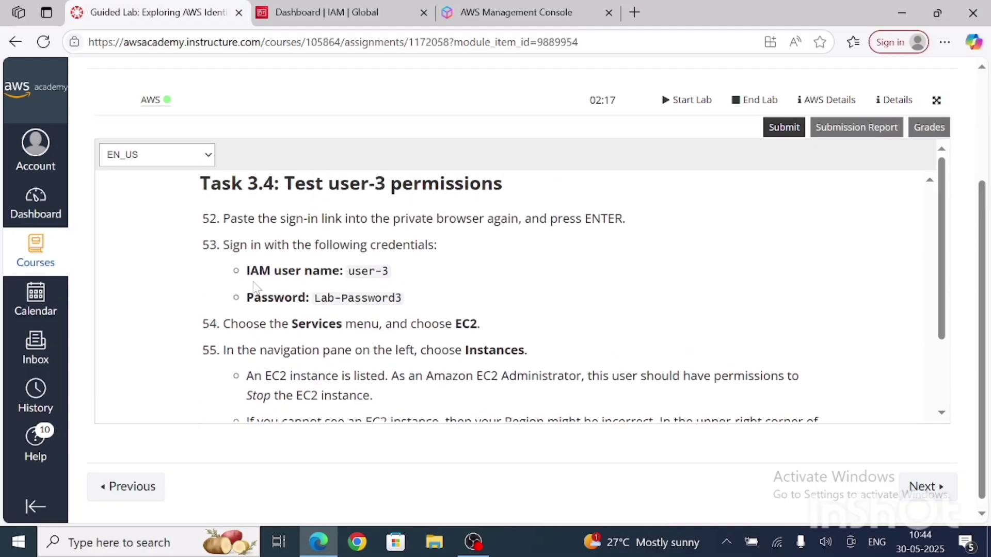
Step: Follow the lab instructions through to the submission section and submit the lab work for grading, confirming the submission
{"action": "scroll", "coordinate": [365, 286], "scroll_direction": "down", "scroll_amount": 2}
{"action": "scroll", "coordinate": [365, 285], "scroll_direction": "down", "scroll_amount": 3}
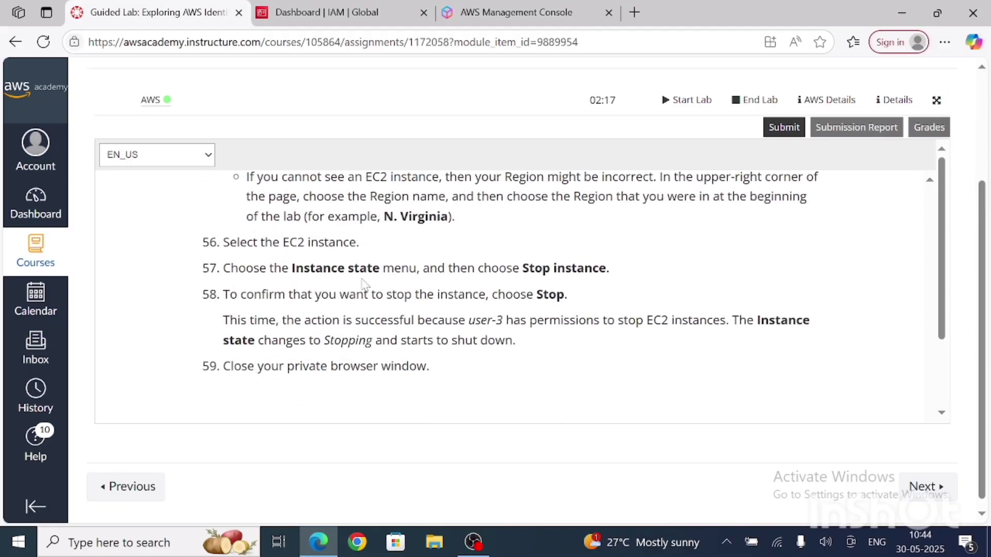
{"action": "scroll", "coordinate": [510, 284], "scroll_direction": "down", "scroll_amount": 2}
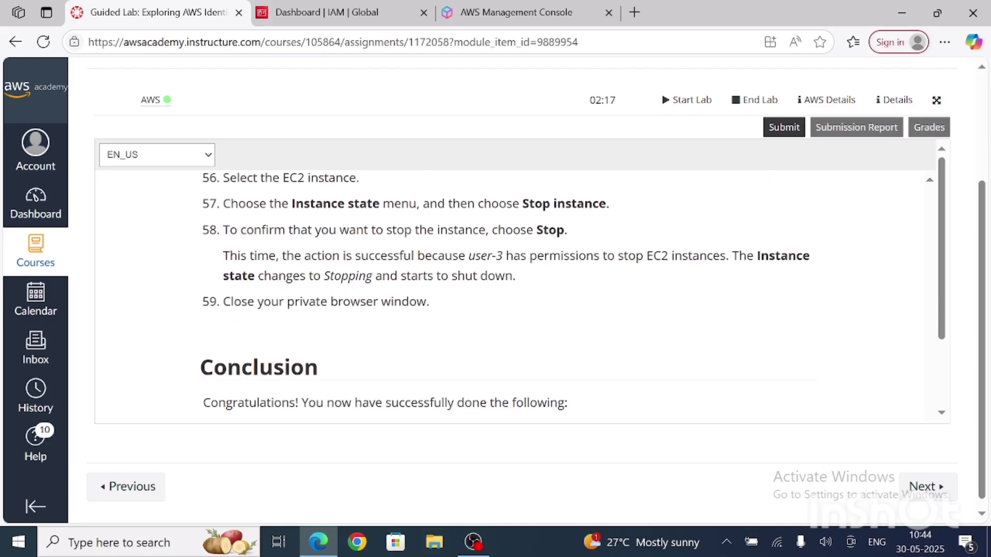
{"action": "scroll", "coordinate": [509, 294], "scroll_direction": "down", "scroll_amount": 5}
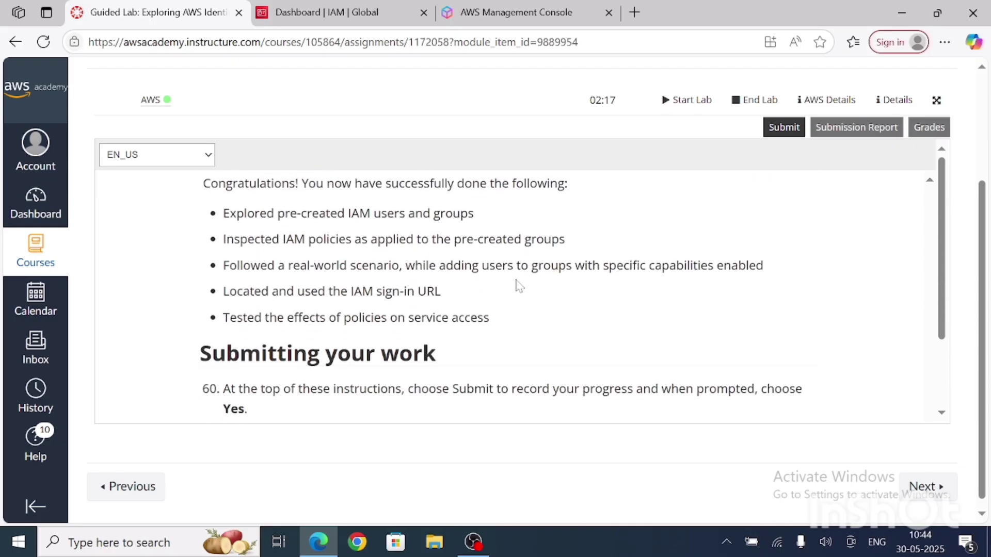
{"action": "scroll", "coordinate": [688, 258], "scroll_direction": "down", "scroll_amount": 3}
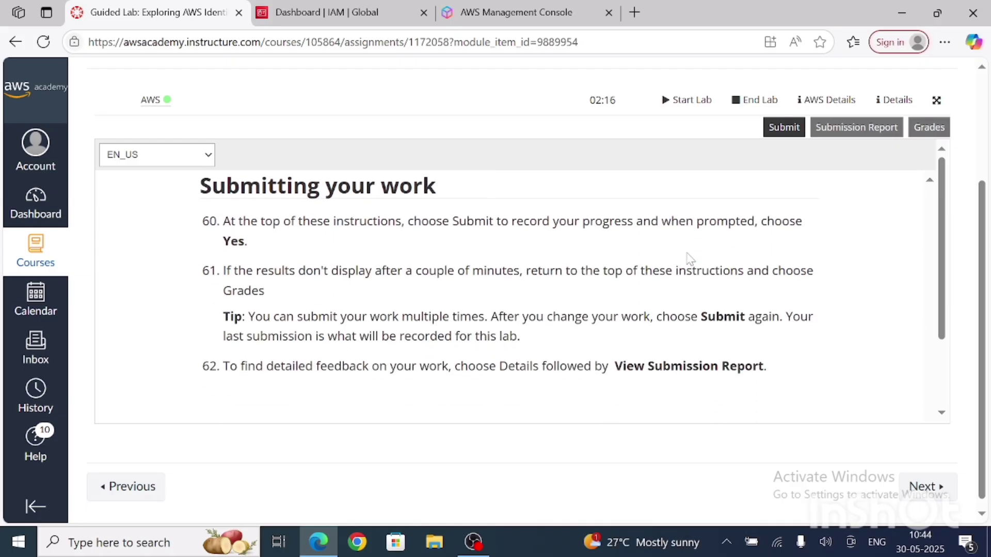
{"action": "scroll", "coordinate": [690, 258], "scroll_direction": "down", "scroll_amount": 2}
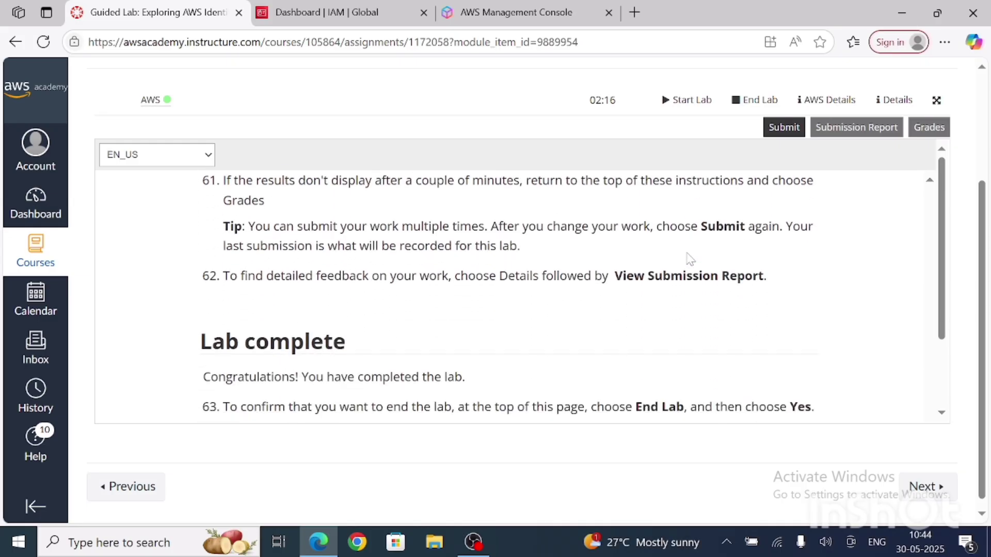
{"action": "left_click", "coordinate": [785, 129]}
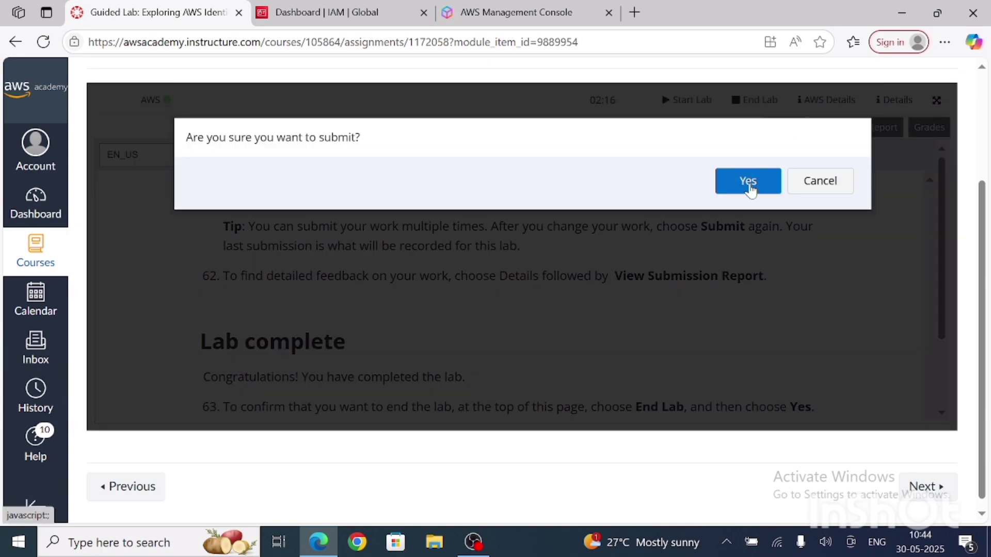
{"action": "left_click", "coordinate": [748, 182]}
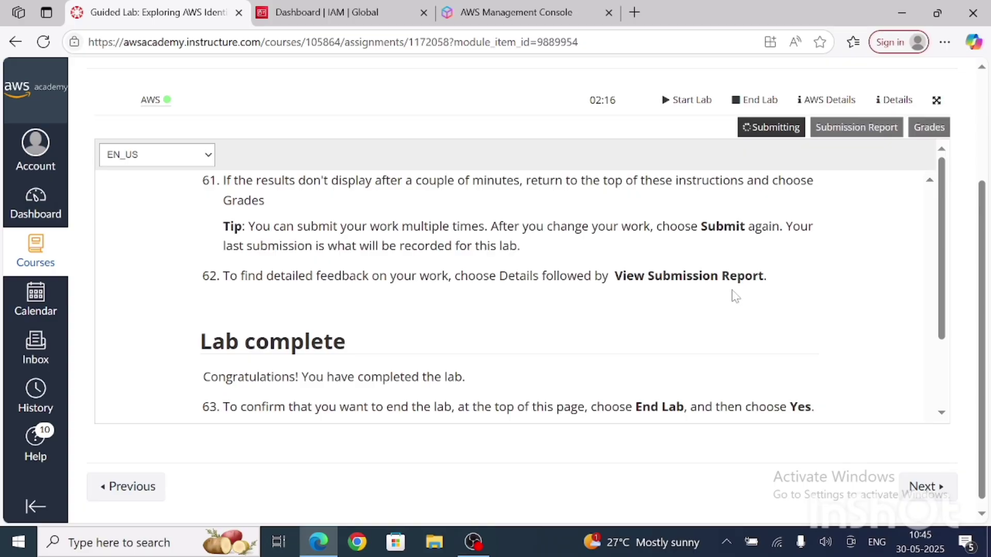
Step: Look over the closing lab instructions during grading and check the scores for the three IAM group tasks
{"action": "scroll", "coordinate": [736, 296], "scroll_direction": "down", "scroll_amount": 3}
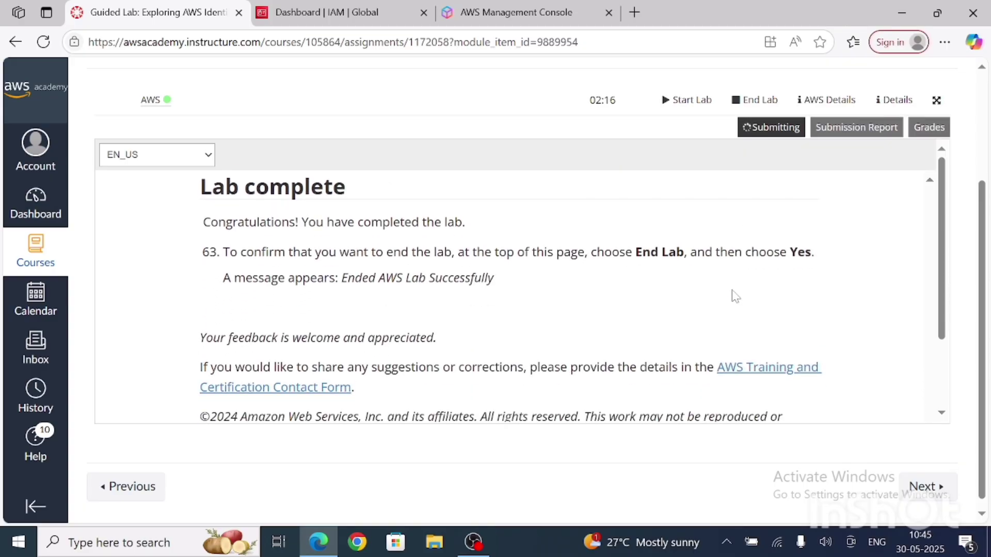
{"action": "scroll", "coordinate": [736, 295], "scroll_direction": "up", "scroll_amount": 6}
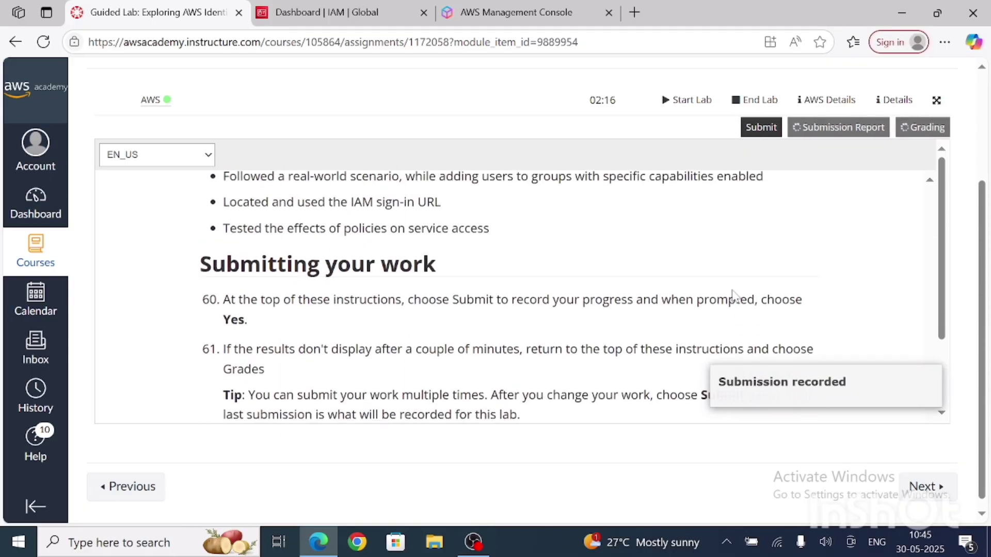
{"action": "scroll", "coordinate": [741, 297], "scroll_direction": "up", "scroll_amount": 10}
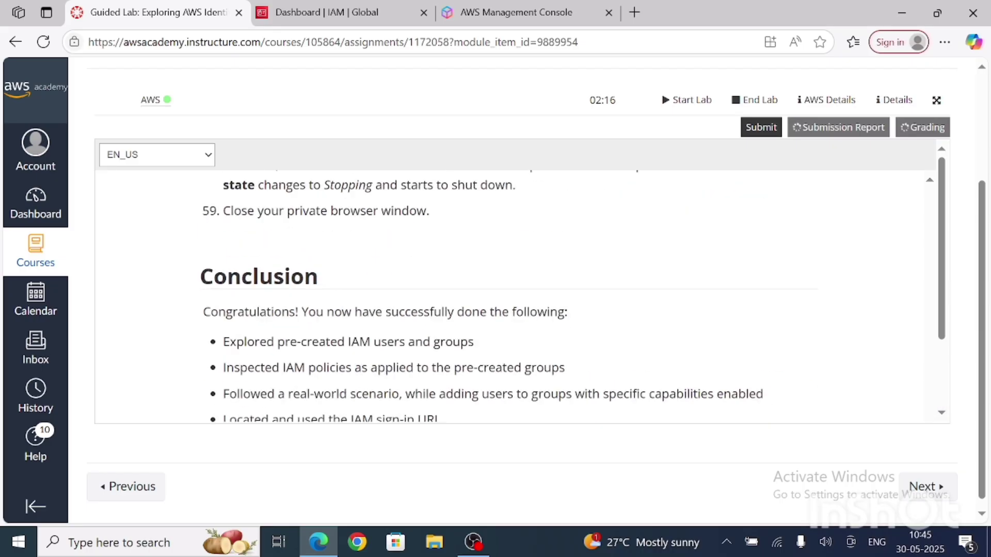
{"action": "scroll", "coordinate": [755, 316], "scroll_direction": "up", "scroll_amount": 1}
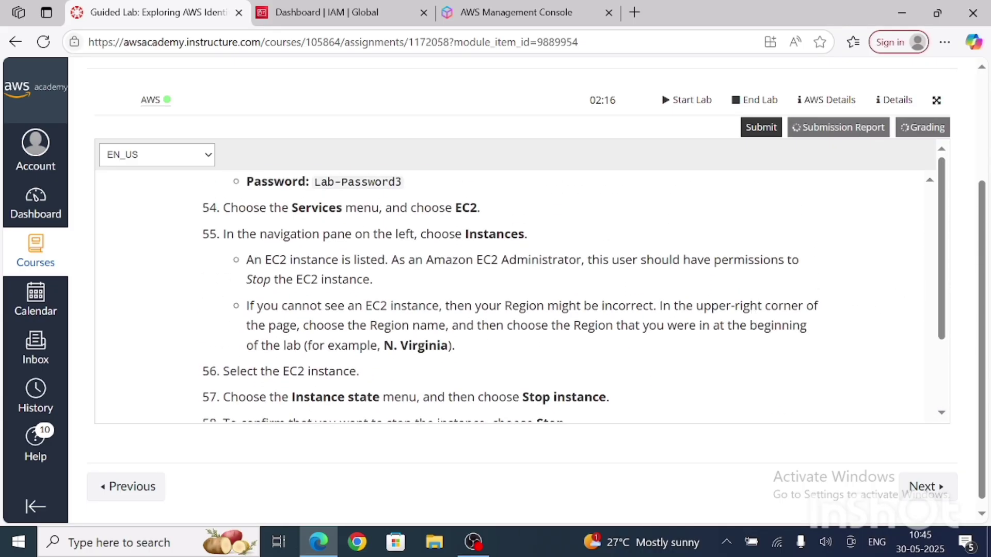
{"action": "scroll", "coordinate": [506, 297], "scroll_direction": "down", "scroll_amount": 15}
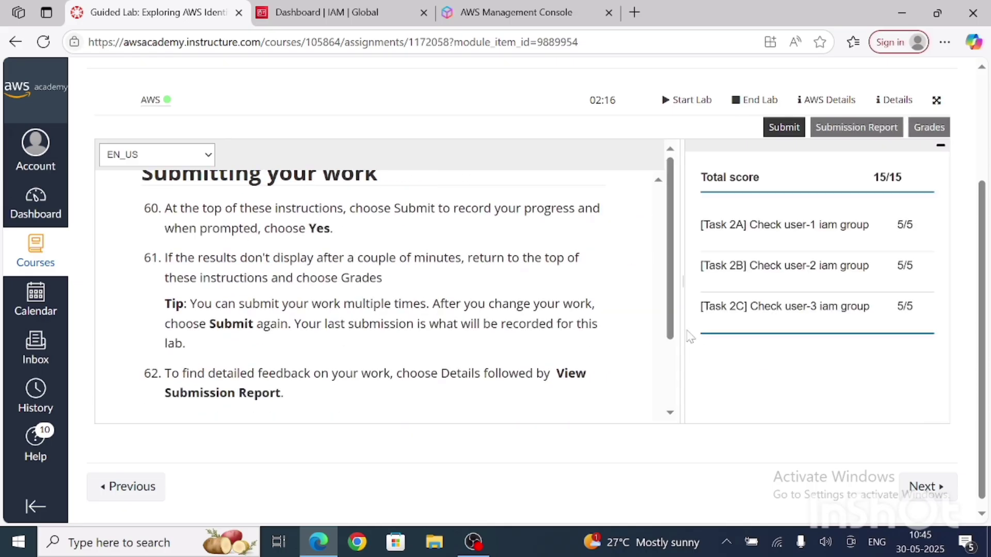
{"action": "scroll", "coordinate": [690, 336], "scroll_direction": "up", "scroll_amount": 1}
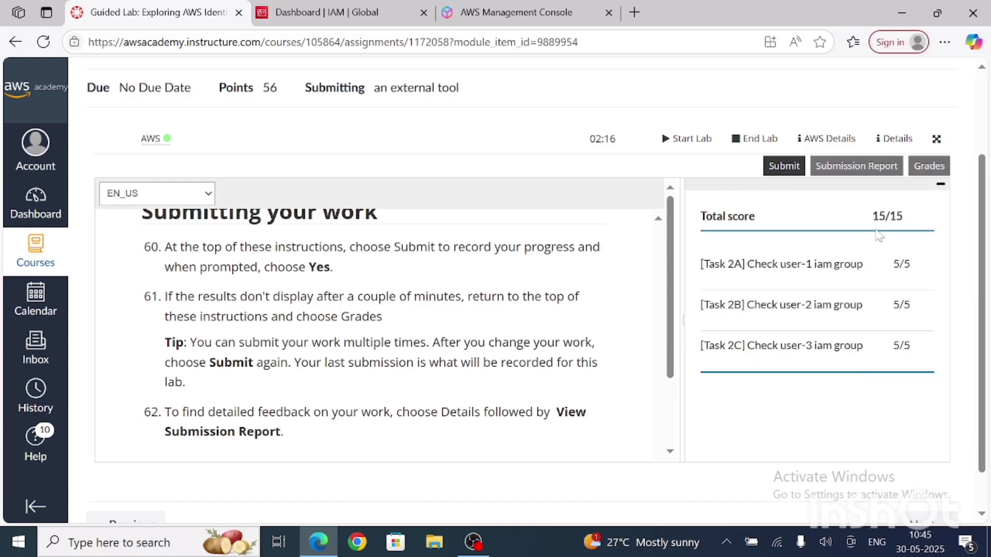
{"action": "scroll", "coordinate": [827, 326], "scroll_direction": "down", "scroll_amount": 1}
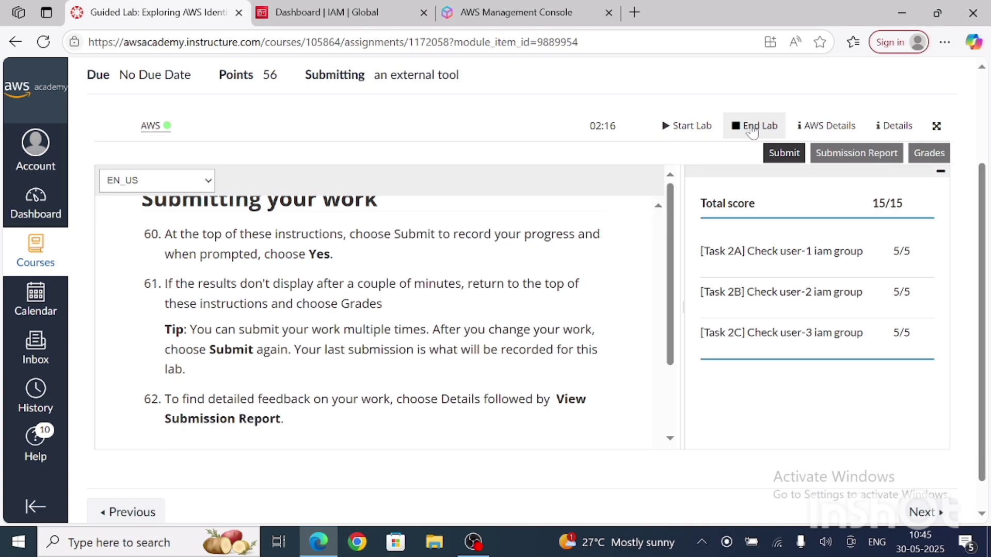
Step: End the AWS lab session and confirm the permanent deletion of its resources and data
{"action": "left_click", "coordinate": [752, 129]}
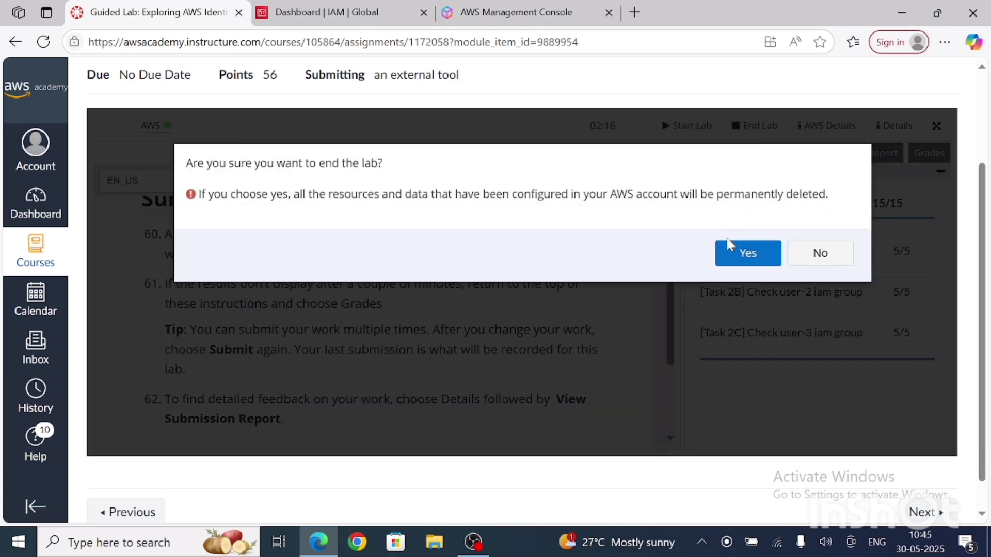
{"action": "left_click", "coordinate": [739, 255]}
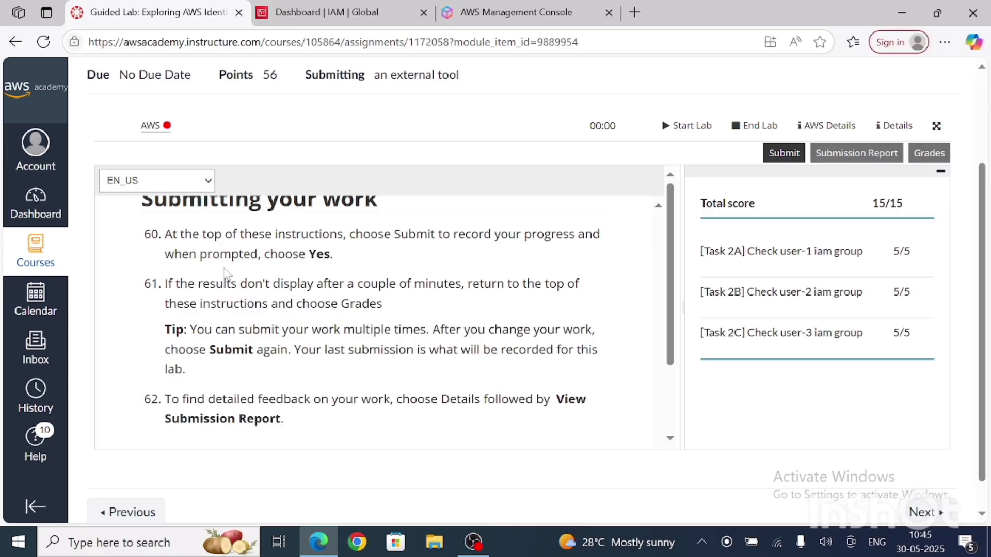
{"action": "scroll", "coordinate": [238, 274], "scroll_direction": "up", "scroll_amount": 3}
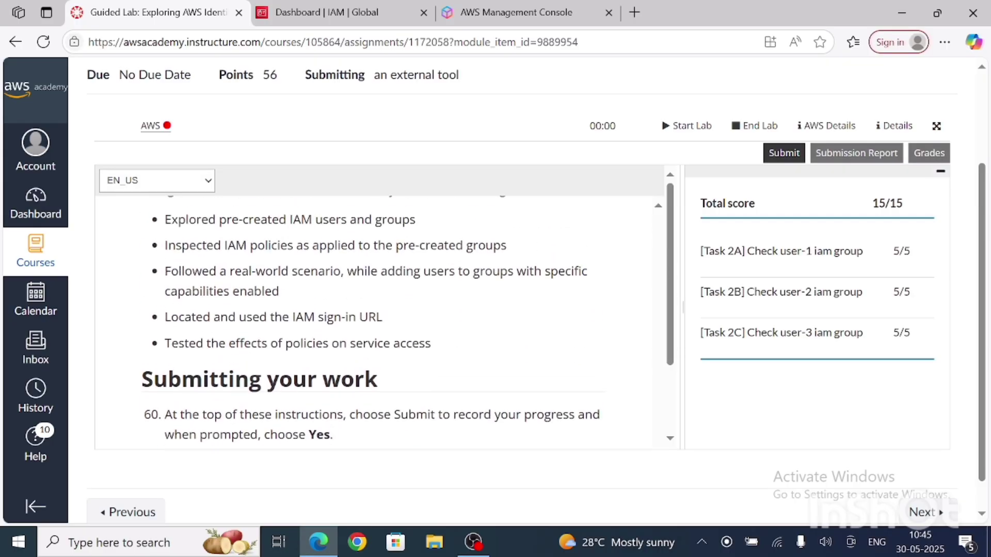